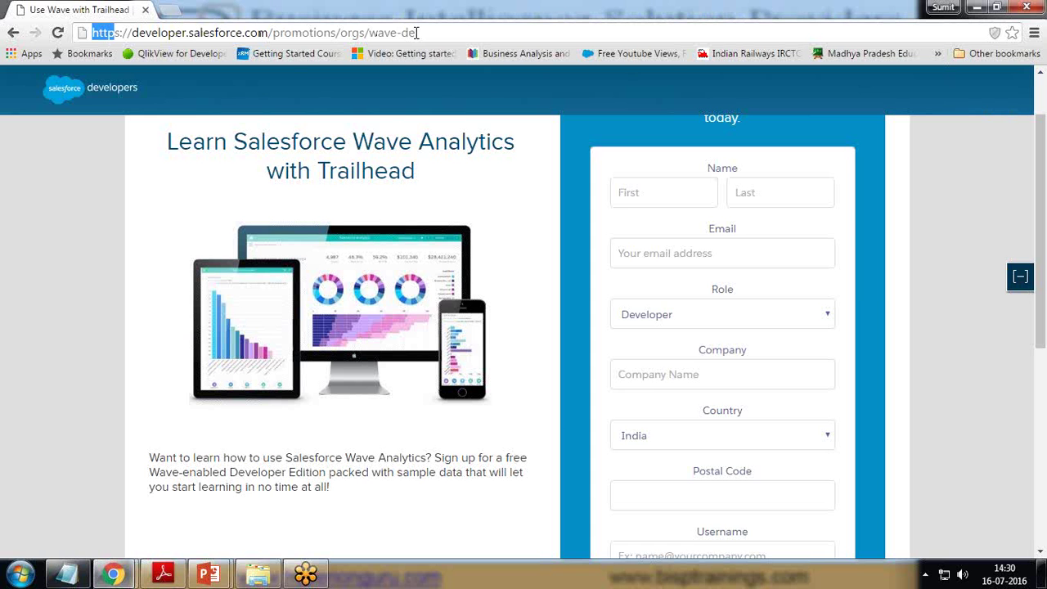
- Enter the first name, last name and the suggested email address in the sign-up form
{"action": "left_click", "coordinate": [657, 194]}
{"action": "key", "text": "Tab"}
{"action": "key", "text": "Tab"}
{"action": "type", "text": "sumit"}
{"action": "key", "text": "Down"}
{"action": "key", "text": "Tab"}
- Replace the autofilled postal code with a new postal code
{"action": "left_click_drag", "start_coordinate": [677, 500], "coordinate": [577, 497]}
{"action": "key", "text": "ctrl+a"}
{"action": "key", "text": "BackSpace"}
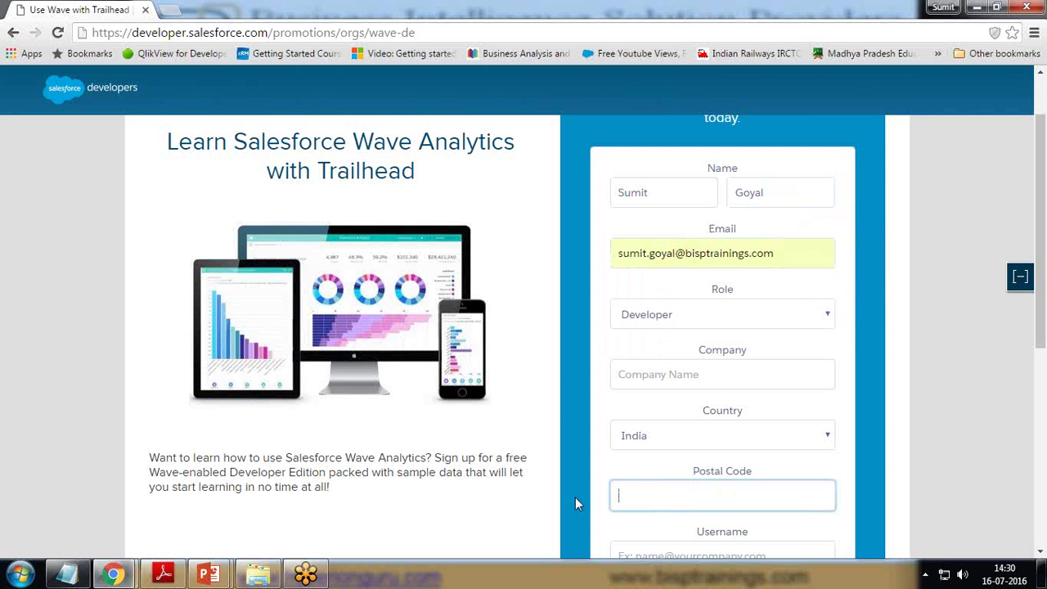
{"action": "type", "text": "1234567"}
{"action": "key", "text": "Tab"}
- Set the company to the BISP suggestion and enter the account username
{"action": "left_click", "coordinate": [695, 365]}
{"action": "type", "text": "B"}
{"action": "key", "text": "Down"}
{"action": "key", "text": "Tab"}
{"action": "scroll", "coordinate": [759, 430], "scroll_direction": "down", "scroll_amount": 3}
{"action": "left_click", "coordinate": [683, 312]}
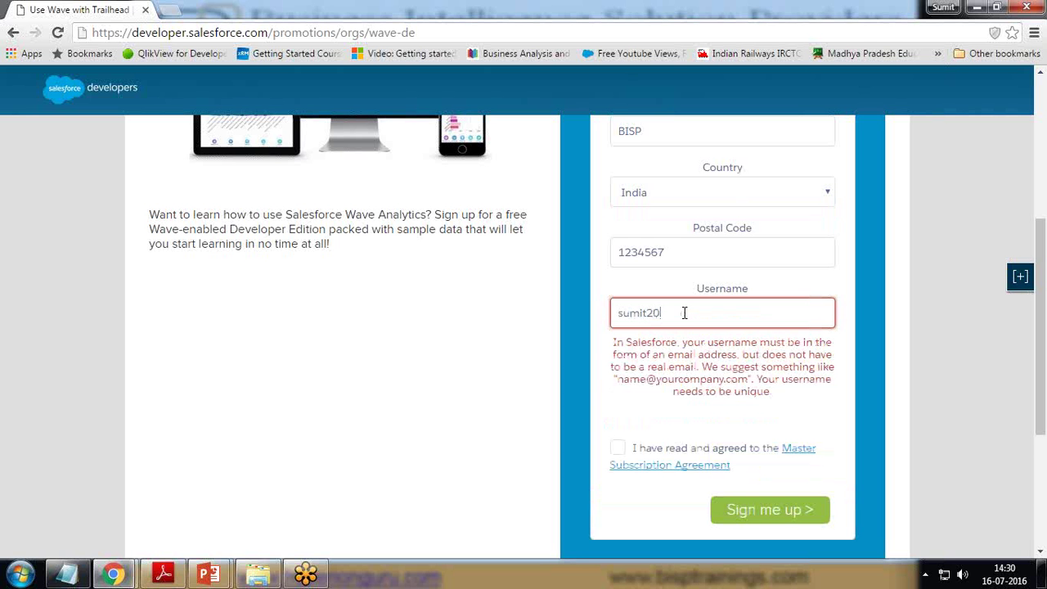
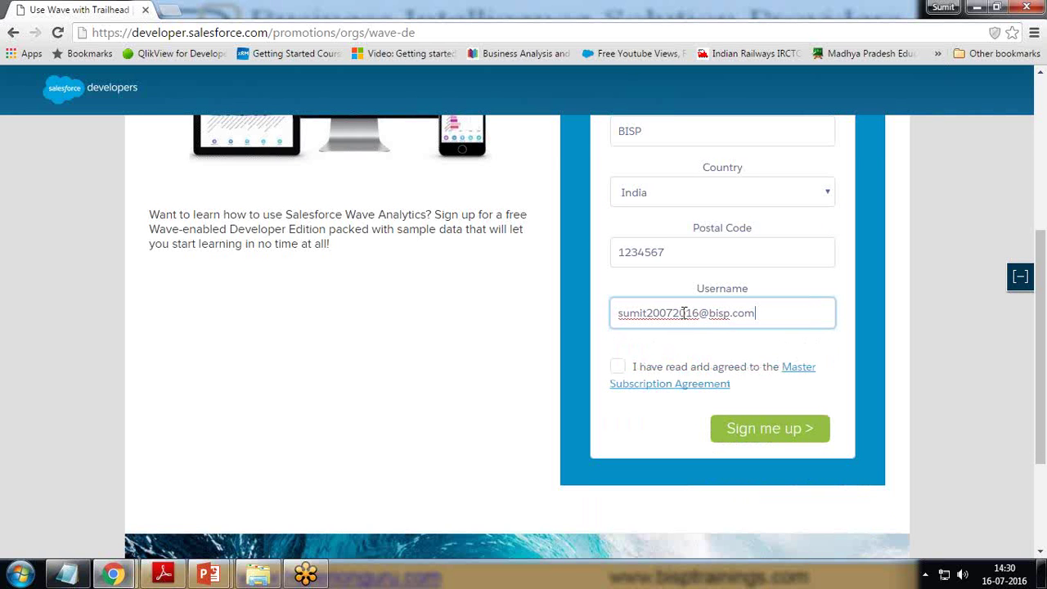
- Accept the Master Subscription Agreement and submit the Wave Developer Edition sign-up
{"action": "left_click", "coordinate": [617, 368]}
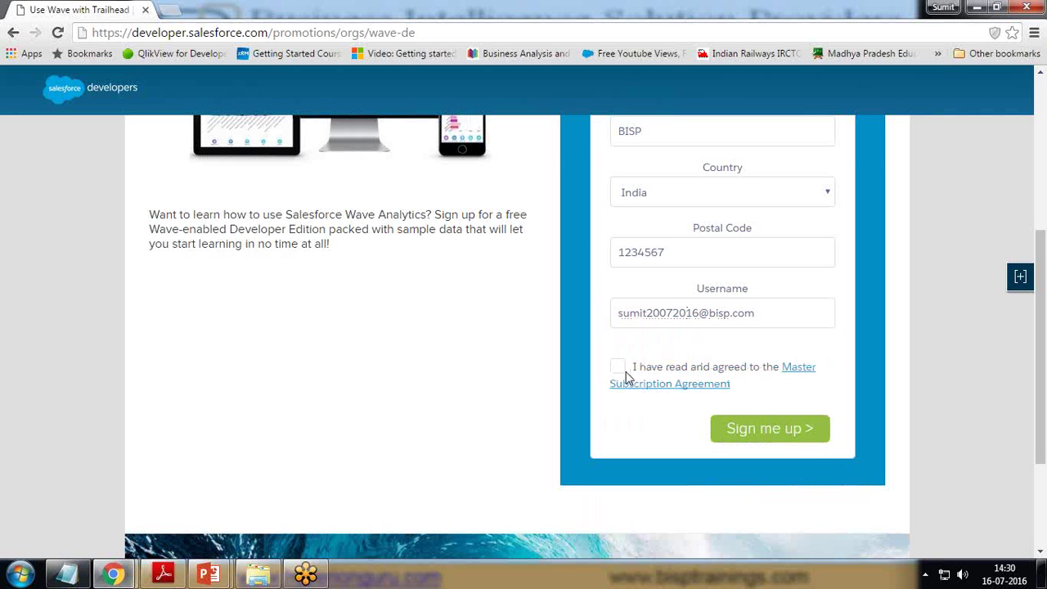
{"action": "left_click", "coordinate": [620, 368]}
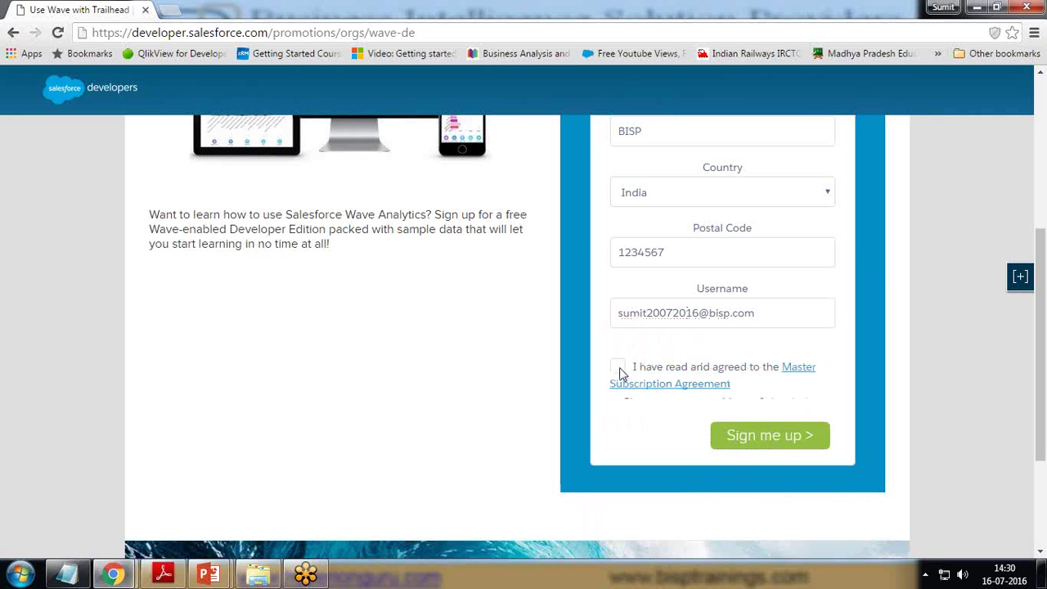
{"action": "left_click", "coordinate": [766, 431]}
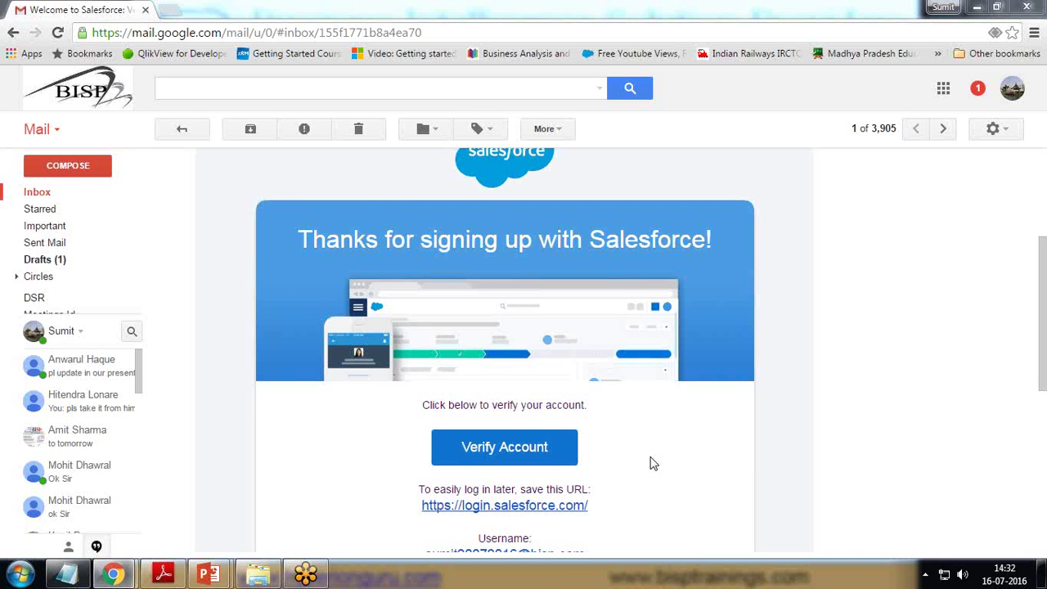
- Scroll through the Salesforce welcome email to reach the Verify Account link
{"action": "scroll", "coordinate": [711, 453], "scroll_direction": "down", "scroll_amount": 2}
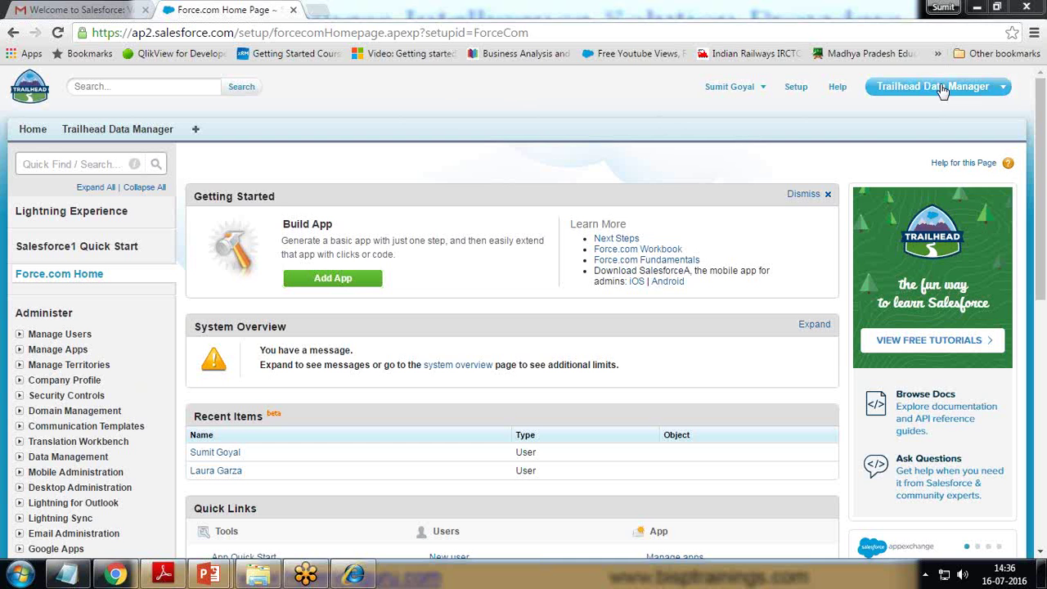
- Switch from Trailhead Data Manager to the Sales app, then go back to Setup via the user menu
{"action": "left_click", "coordinate": [936, 86]}
{"action": "left_click", "coordinate": [900, 123]}
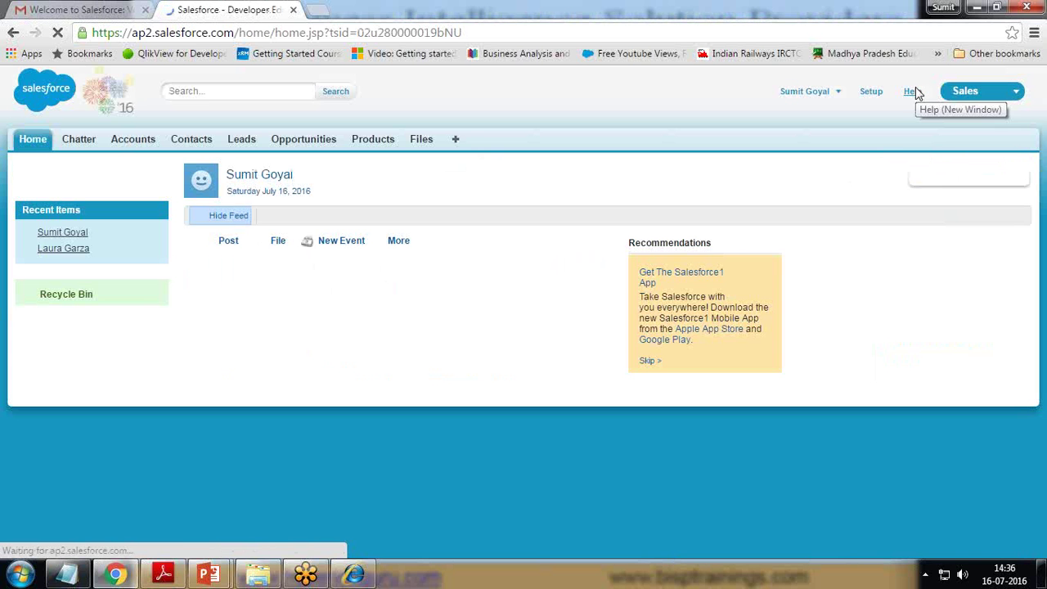
{"action": "left_click", "coordinate": [984, 95]}
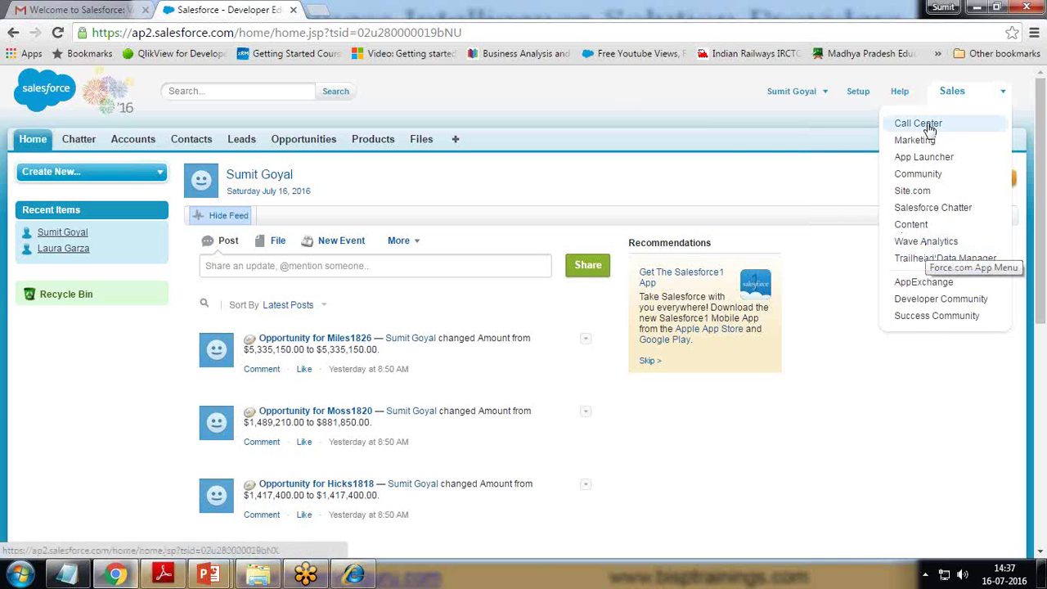
{"action": "left_click", "coordinate": [798, 92]}
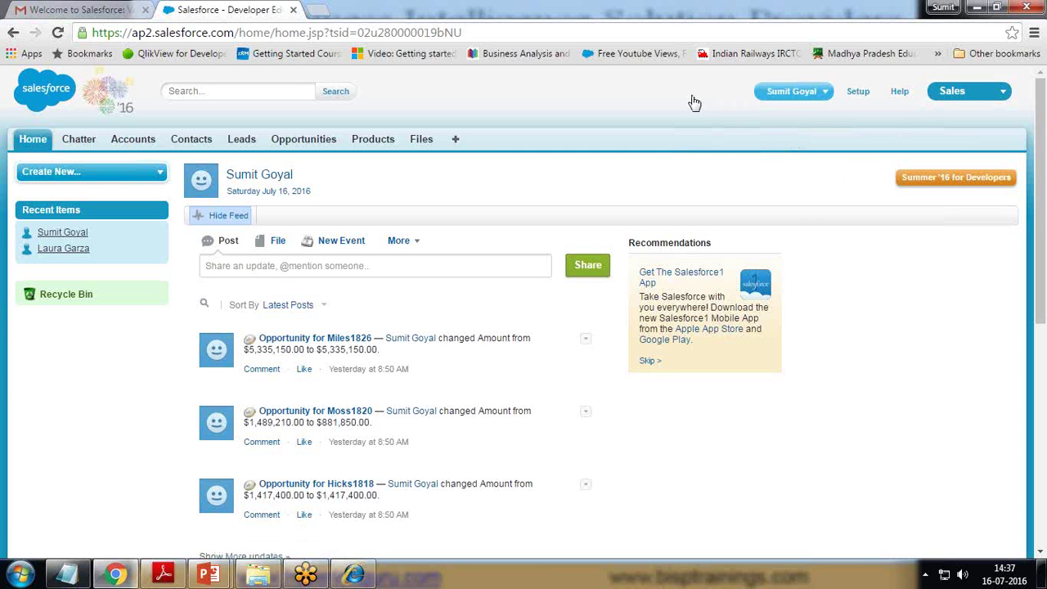
{"action": "left_click", "coordinate": [859, 97]}
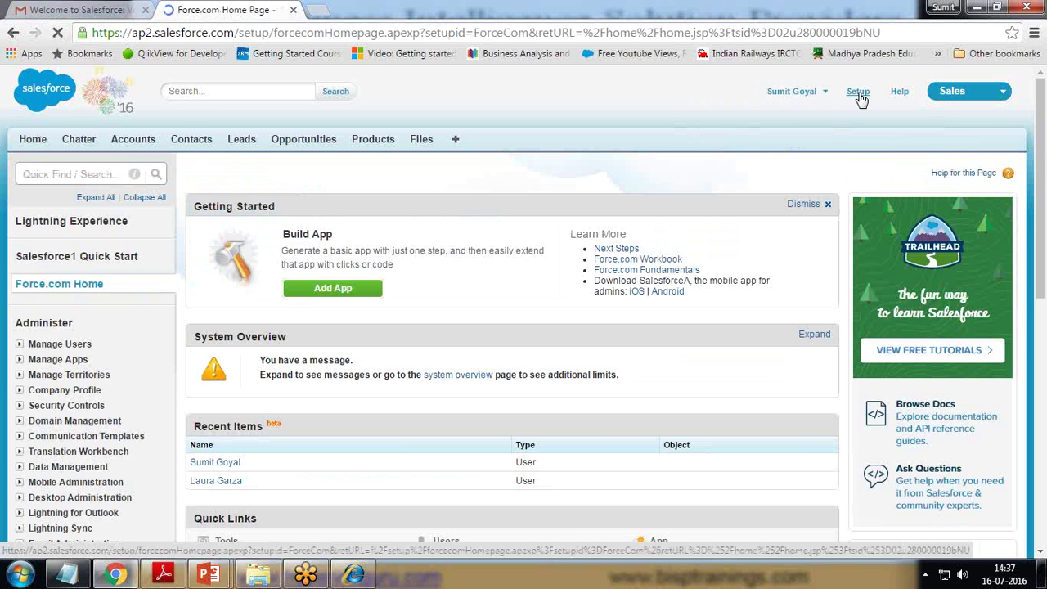
- Open your own record under Manage Users > Users and edit its Permission Set License Assignments
{"action": "left_click", "coordinate": [20, 344]}
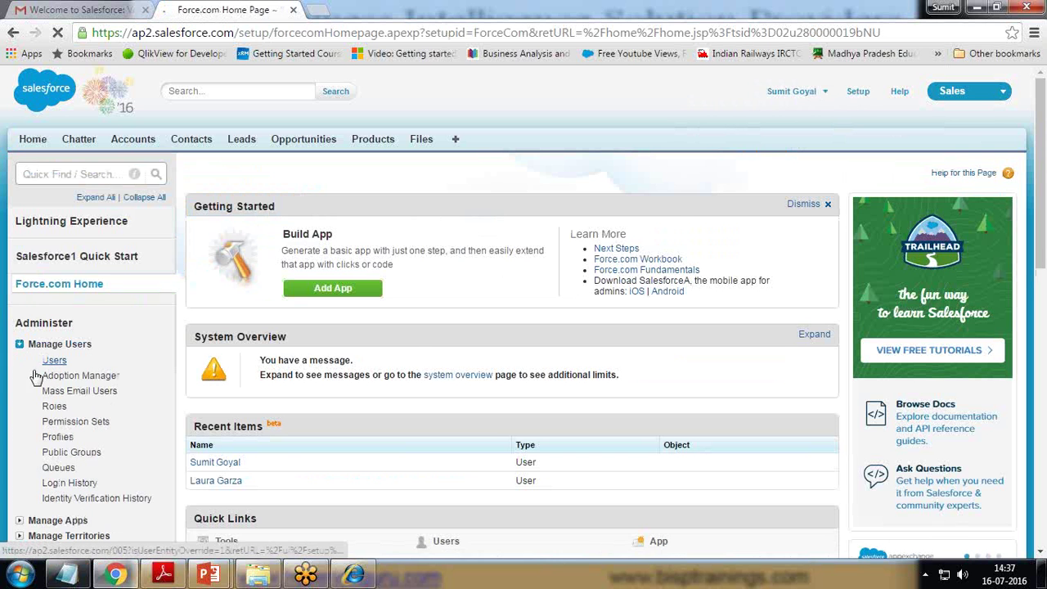
{"action": "left_click", "coordinate": [54, 360]}
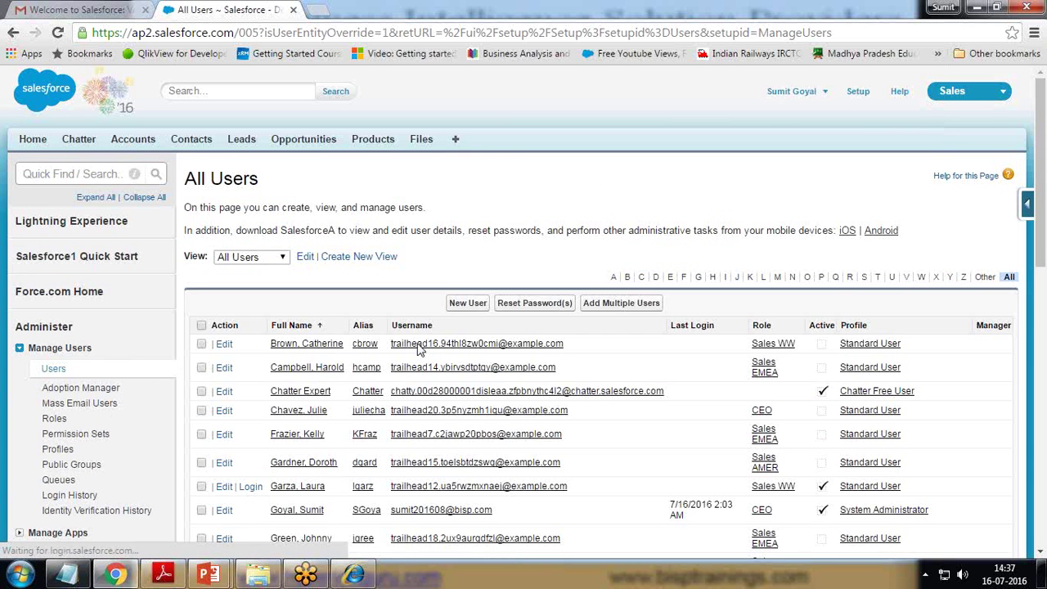
{"action": "scroll", "coordinate": [417, 348], "scroll_direction": "down", "scroll_amount": 3}
{"action": "left_click", "coordinate": [439, 280]}
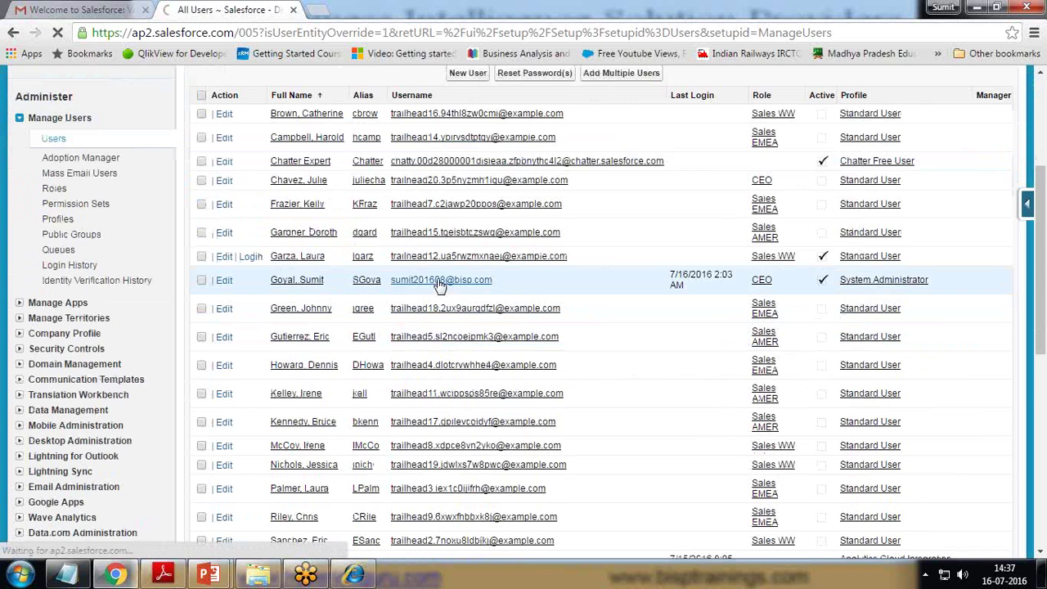
{"action": "scroll", "coordinate": [527, 293], "scroll_direction": "down", "scroll_amount": 4}
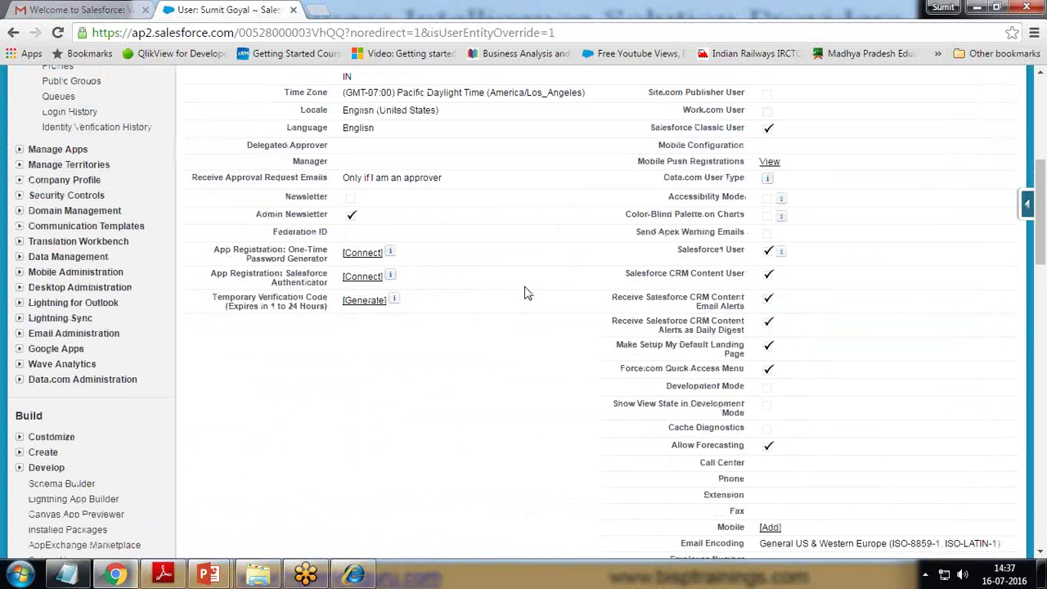
{"action": "scroll", "coordinate": [527, 293], "scroll_direction": "down", "scroll_amount": 3}
{"action": "scroll", "coordinate": [527, 292], "scroll_direction": "down", "scroll_amount": 4}
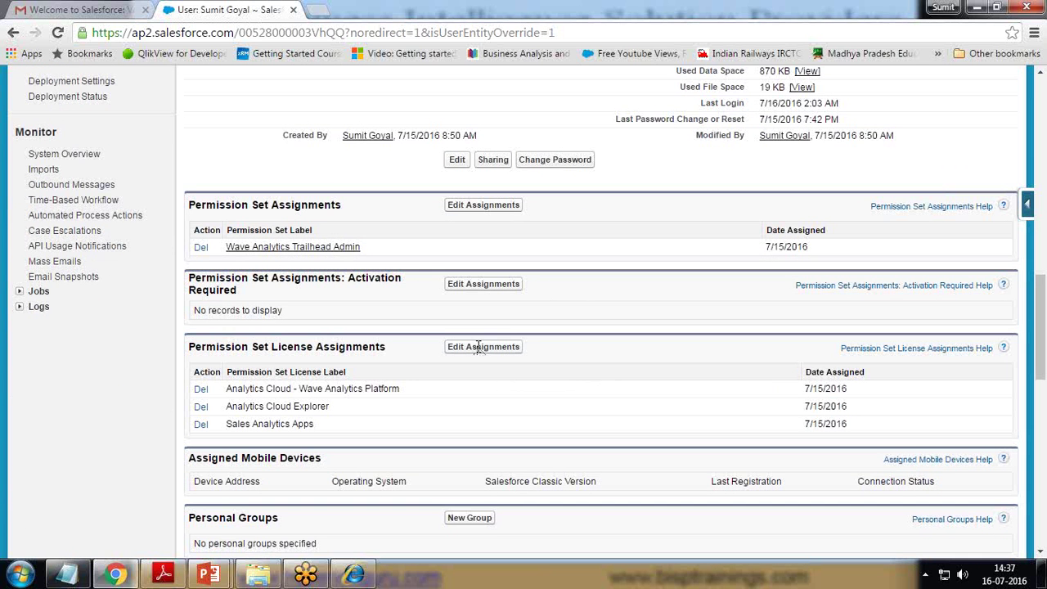
{"action": "left_click_drag", "start_coordinate": [188, 347], "coordinate": [388, 347]}
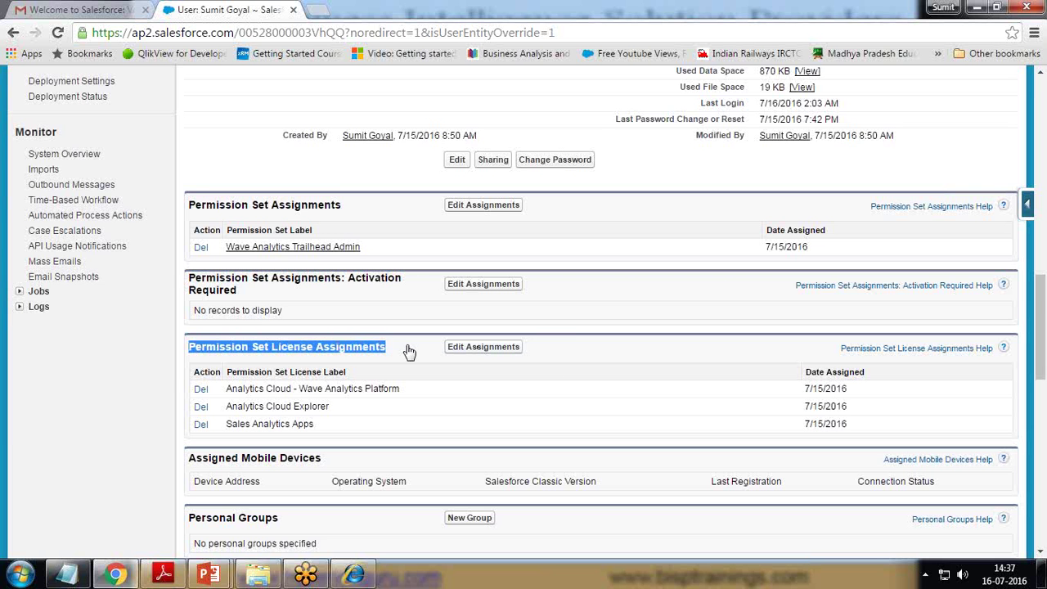
{"action": "left_click", "coordinate": [409, 350]}
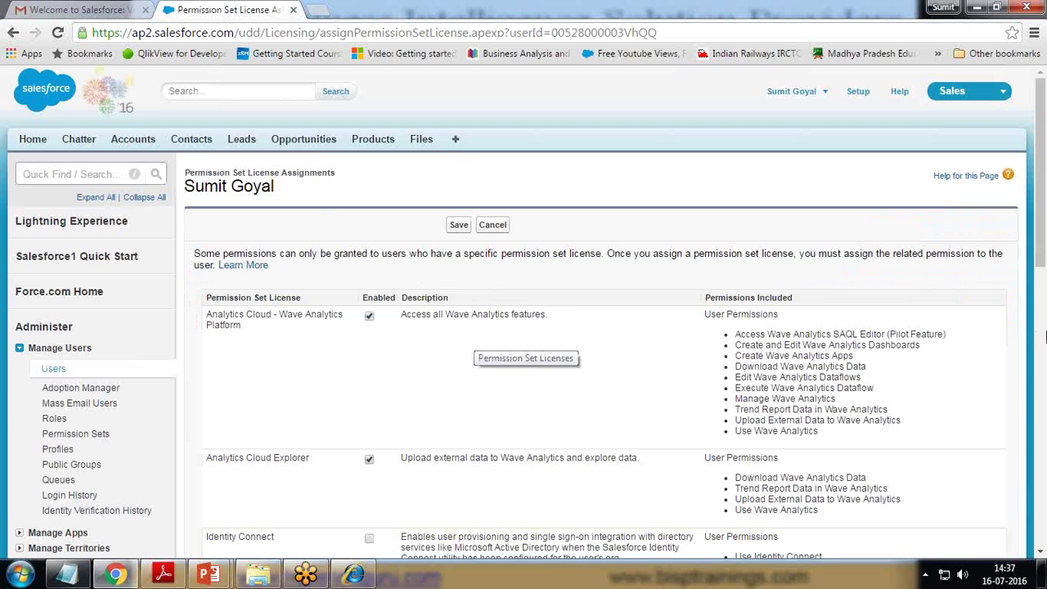
- Review the assigned license list, including the Sales Console User license
{"action": "scroll", "coordinate": [360, 363], "scroll_direction": "down", "scroll_amount": 1}
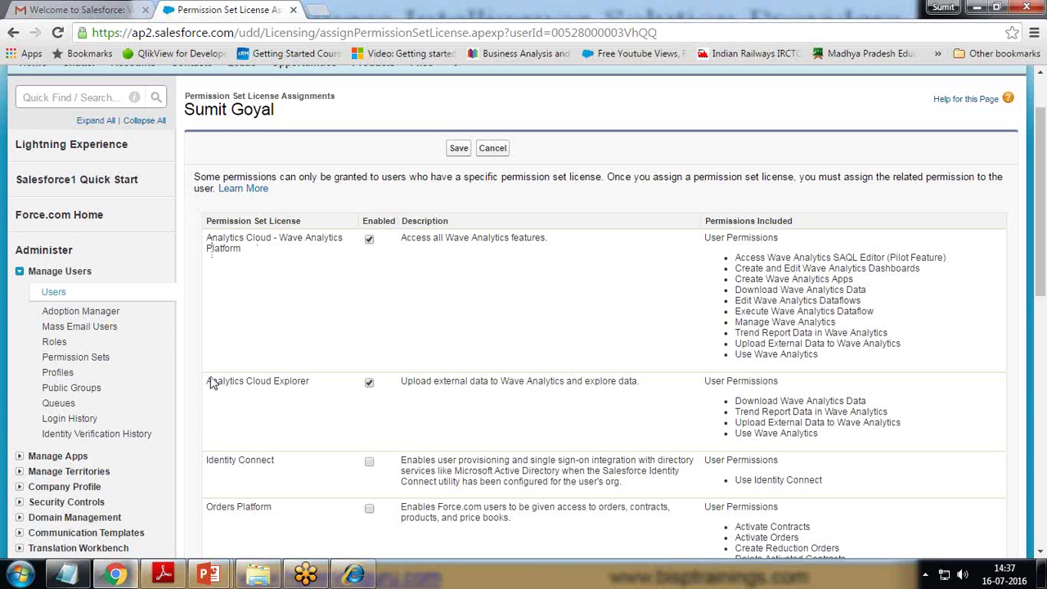
{"action": "left_click_drag", "start_coordinate": [211, 376], "coordinate": [297, 381]}
{"action": "scroll", "coordinate": [296, 381], "scroll_direction": "down", "scroll_amount": 4}
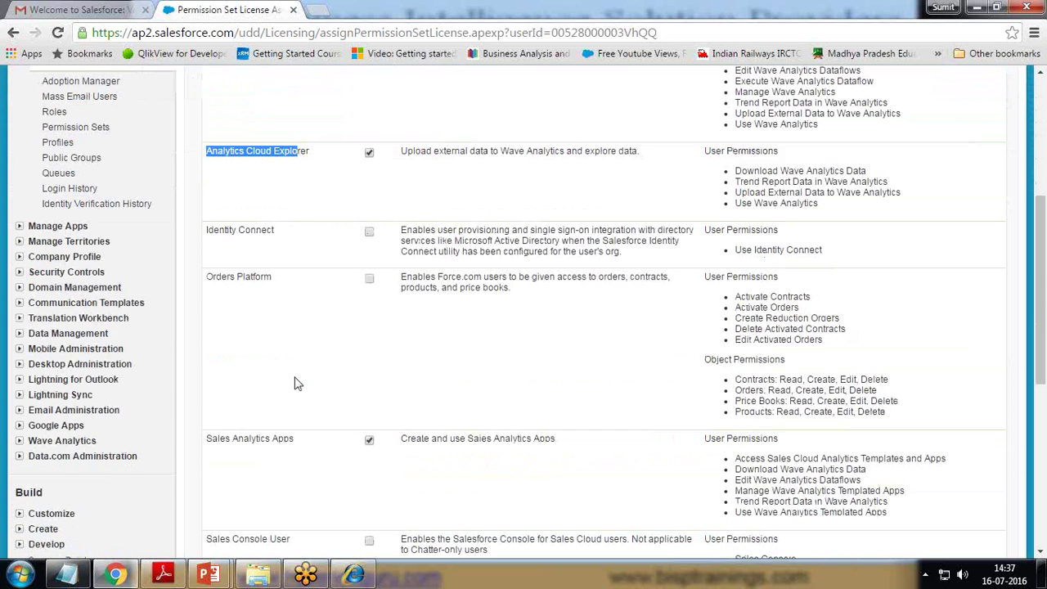
{"action": "scroll", "coordinate": [297, 383], "scroll_direction": "down", "scroll_amount": 1}
{"action": "left_click_drag", "start_coordinate": [211, 286], "coordinate": [270, 288]}
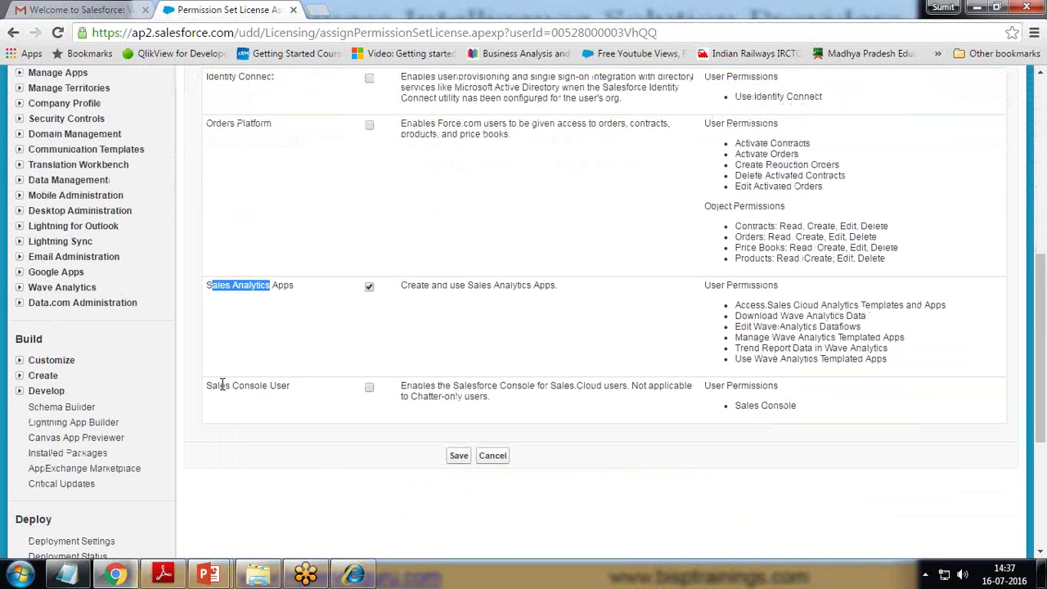
{"action": "mouse_move", "coordinate": [211, 383]}
{"action": "left_mouse_down"}
{"action": "mouse_move", "coordinate": [256, 385]}
{"action": "mouse_move", "coordinate": [205, 391]}
{"action": "left_mouse_up"}
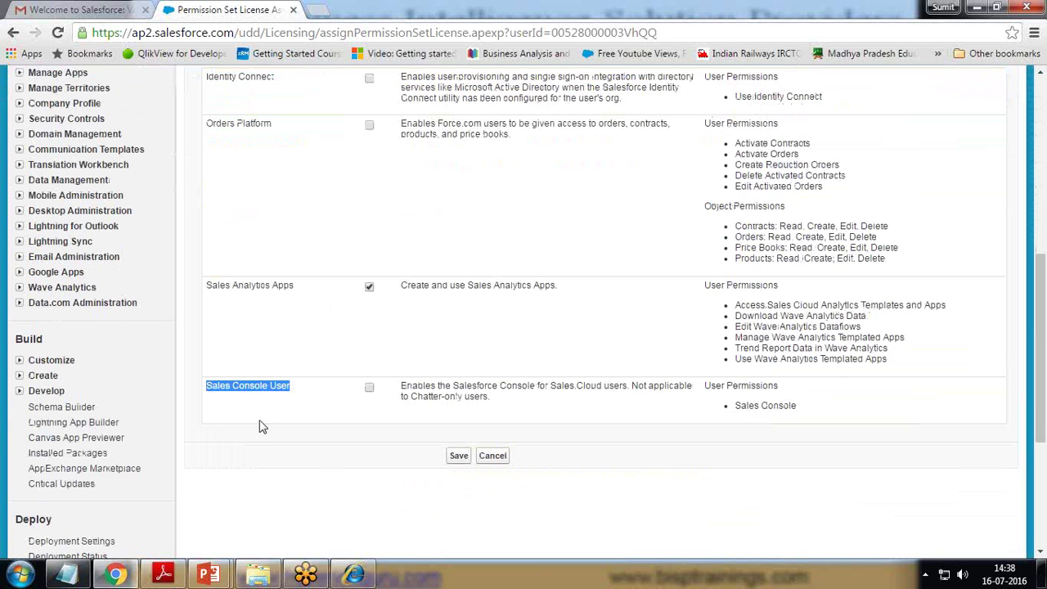
{"action": "scroll", "coordinate": [258, 397], "scroll_direction": "up", "scroll_amount": 5}
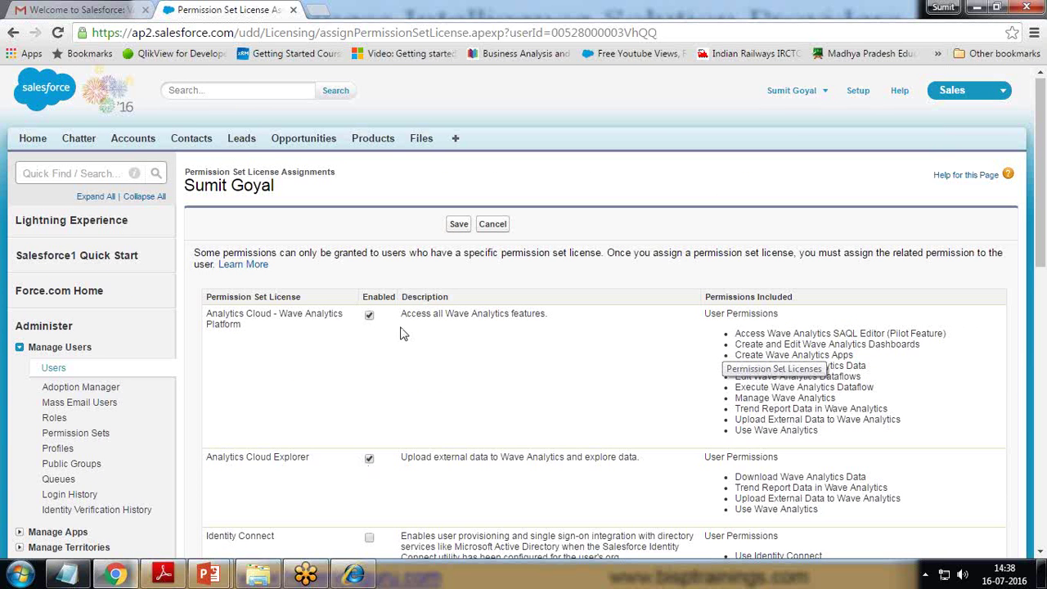
- Check the SAQL Editor, Use and Manage Wave Analytics permissions, then cancel without saving
{"action": "left_click_drag", "start_coordinate": [735, 334], "coordinate": [930, 435]}
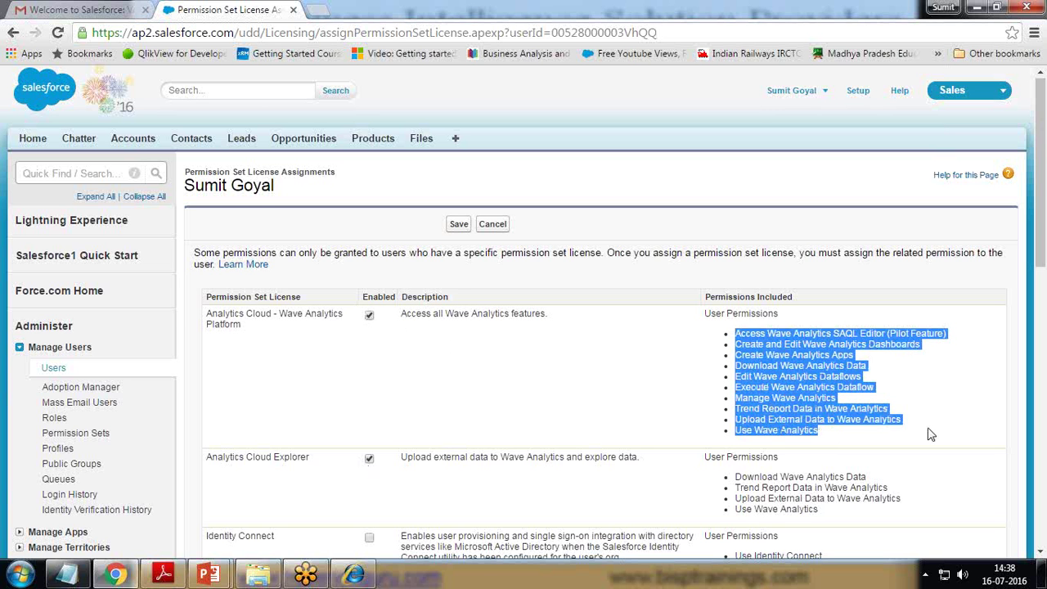
{"action": "left_click", "coordinate": [930, 435]}
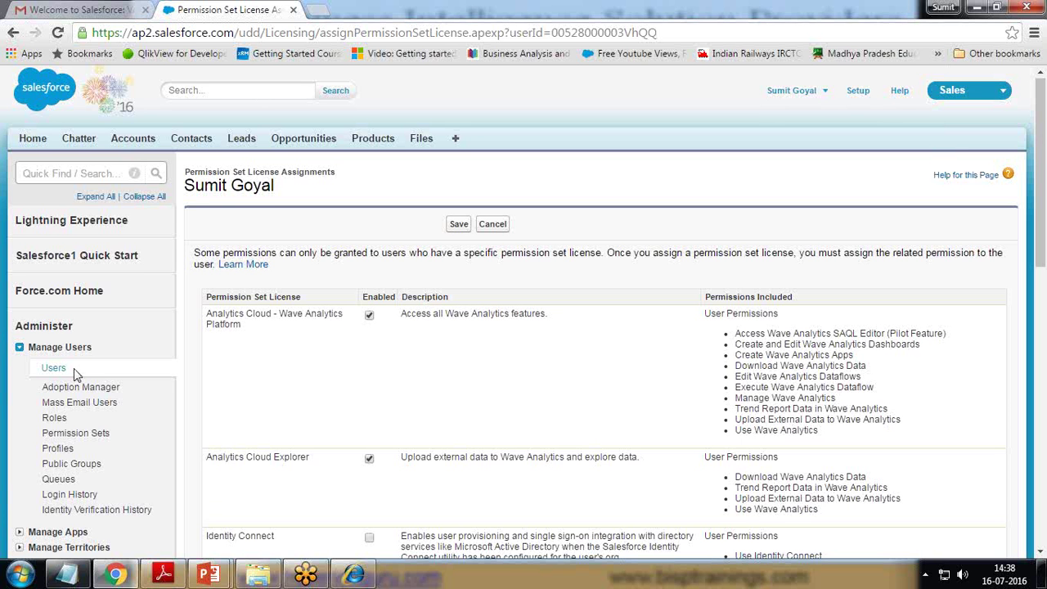
{"action": "left_click_drag", "start_coordinate": [189, 170], "coordinate": [336, 180]}
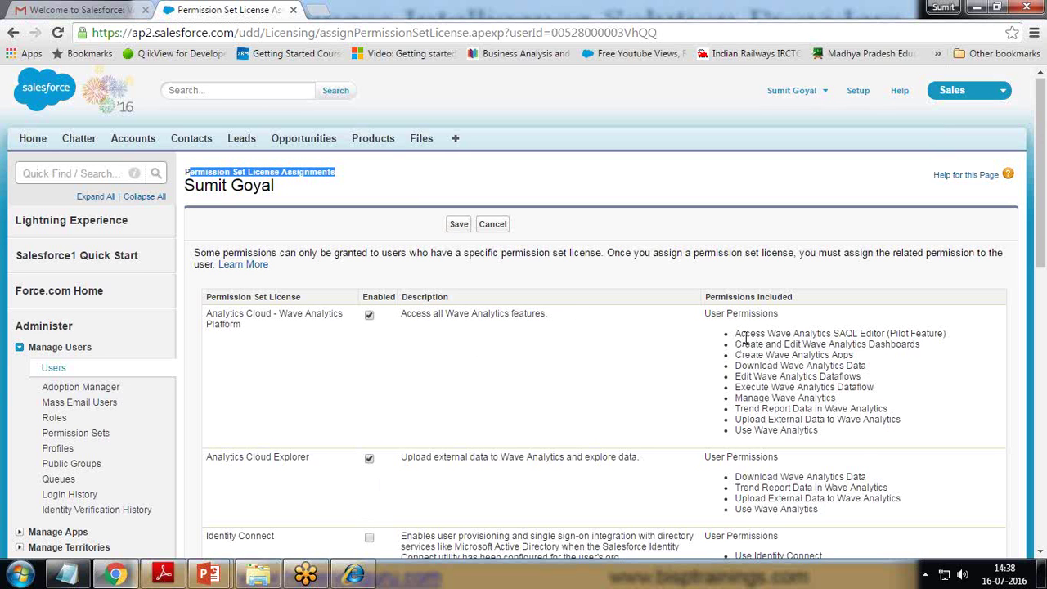
{"action": "left_click_drag", "start_coordinate": [735, 333], "coordinate": [811, 350]}
{"action": "left_click_drag", "start_coordinate": [818, 430], "coordinate": [732, 435]}
{"action": "left_click_drag", "start_coordinate": [835, 398], "coordinate": [865, 376]}
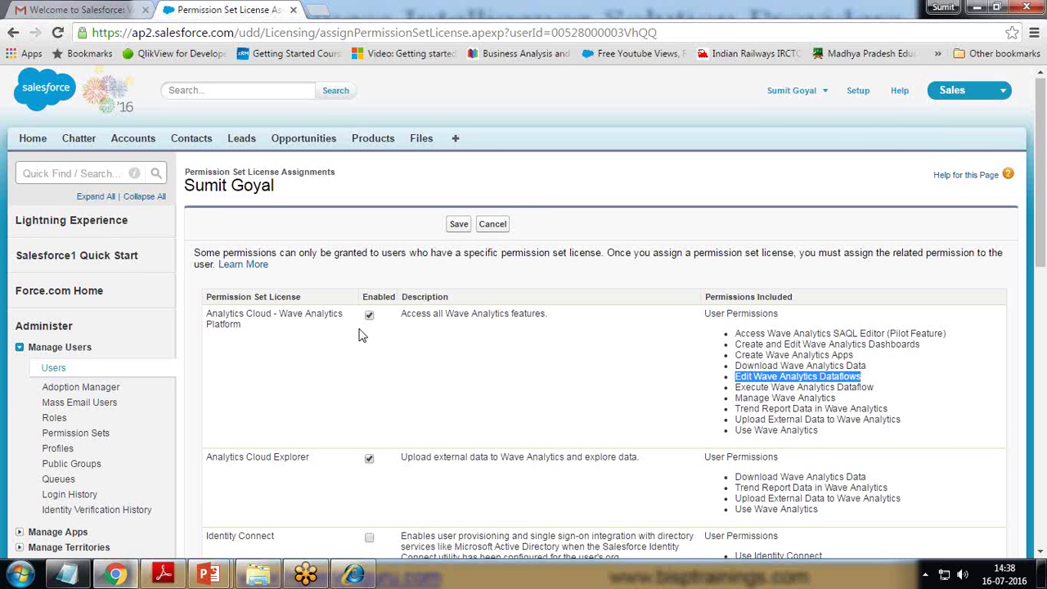
{"action": "left_click", "coordinate": [493, 224]}
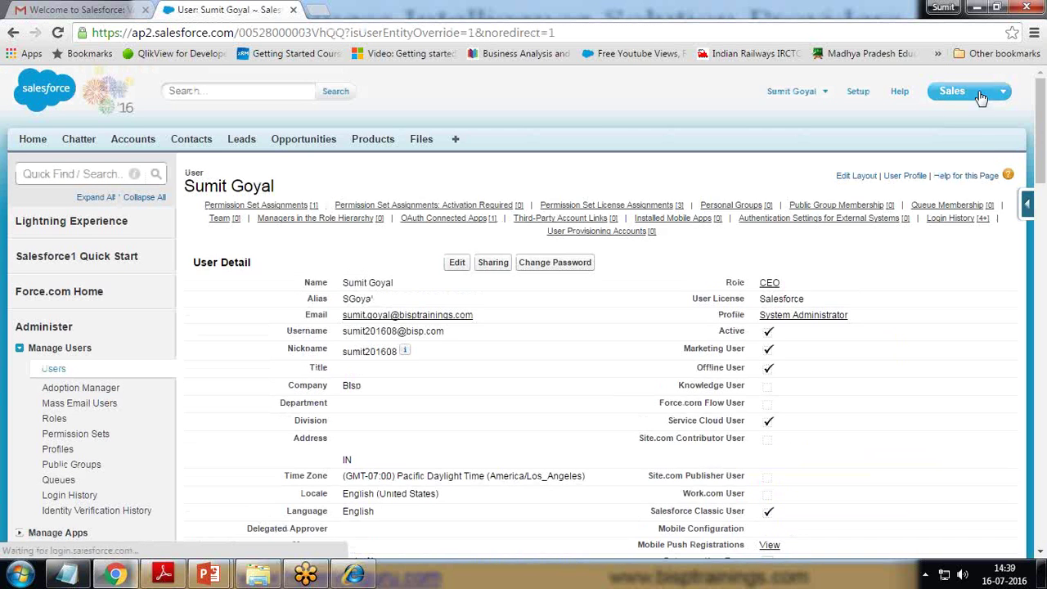
- Switch to the Wave Analytics app from the app menu
{"action": "left_click", "coordinate": [997, 92]}
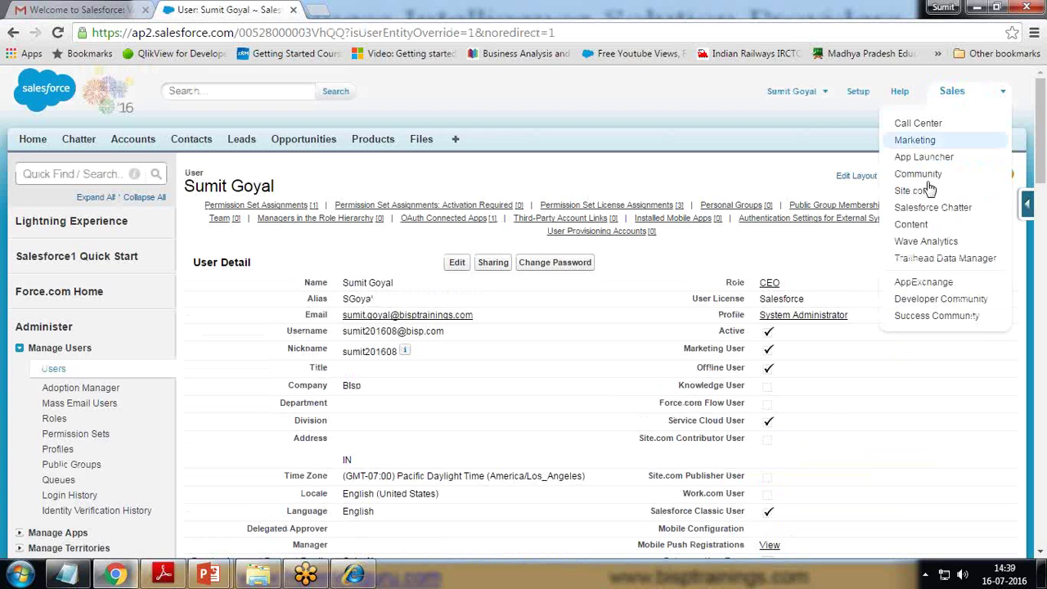
{"action": "left_click", "coordinate": [926, 241]}
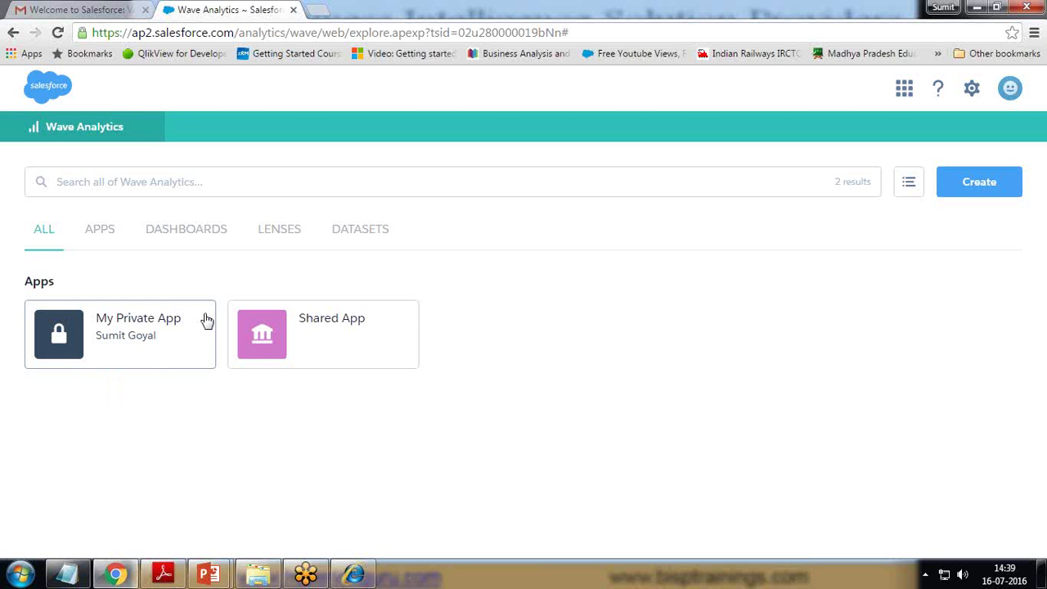
- Look inside the empty My Private App and return to the Wave Analytics home page
{"action": "left_click", "coordinate": [119, 335]}
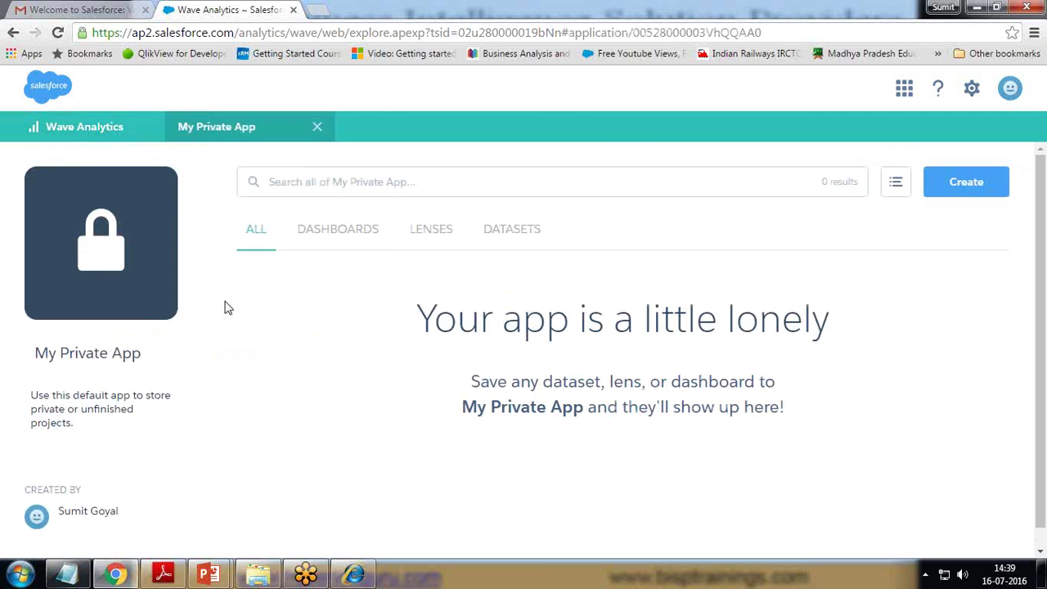
{"action": "left_click_drag", "start_coordinate": [434, 319], "coordinate": [763, 319]}
{"action": "left_click", "coordinate": [559, 425]}
{"action": "left_click", "coordinate": [55, 130]}
- Open and close the Shared App, then filter the home listing to Datasets
{"action": "left_click", "coordinate": [320, 325]}
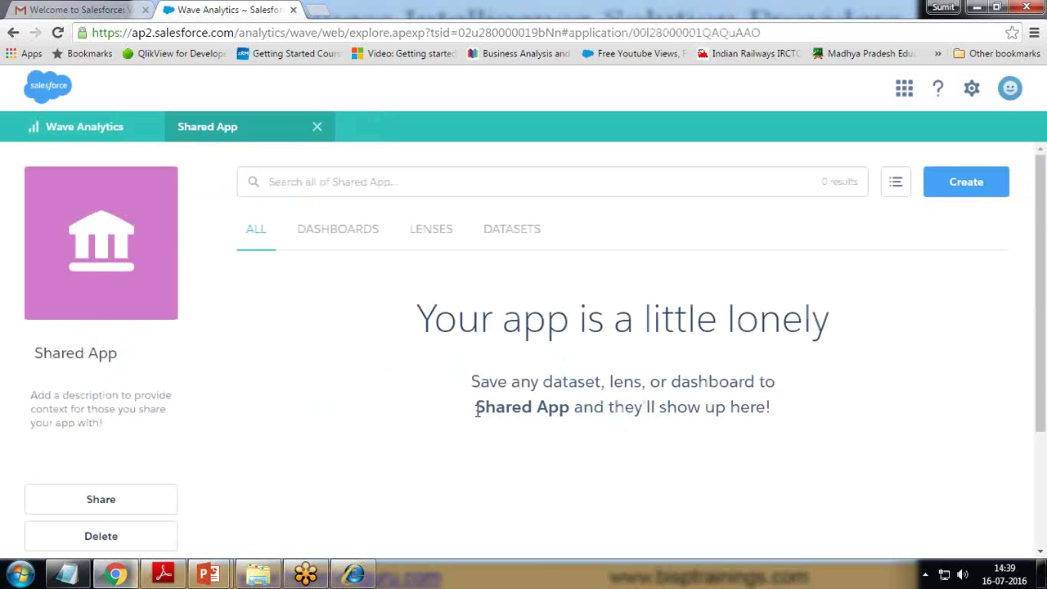
{"action": "left_click", "coordinate": [318, 129]}
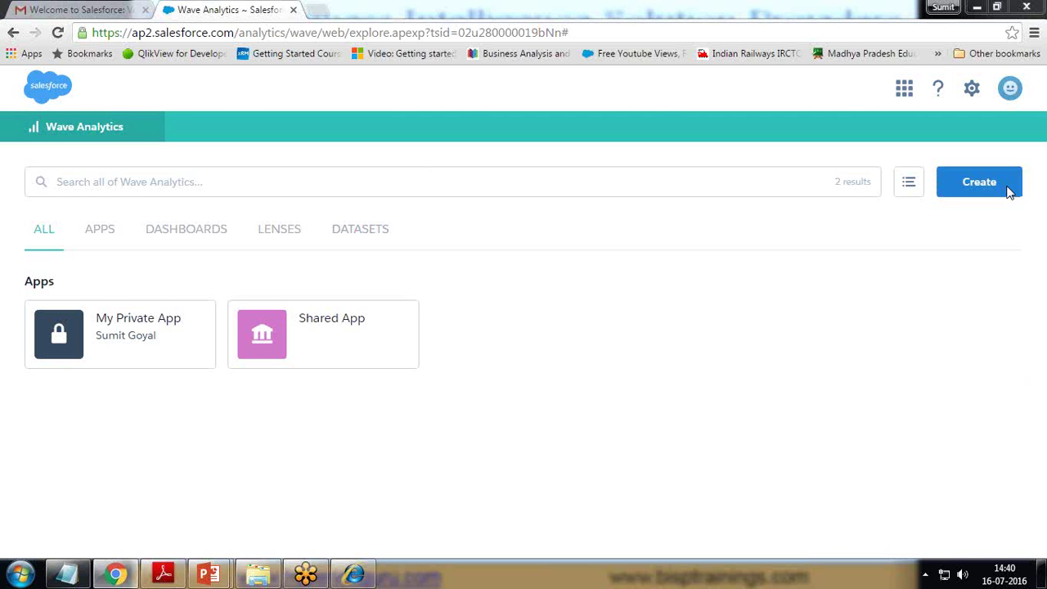
{"action": "left_click", "coordinate": [359, 232]}
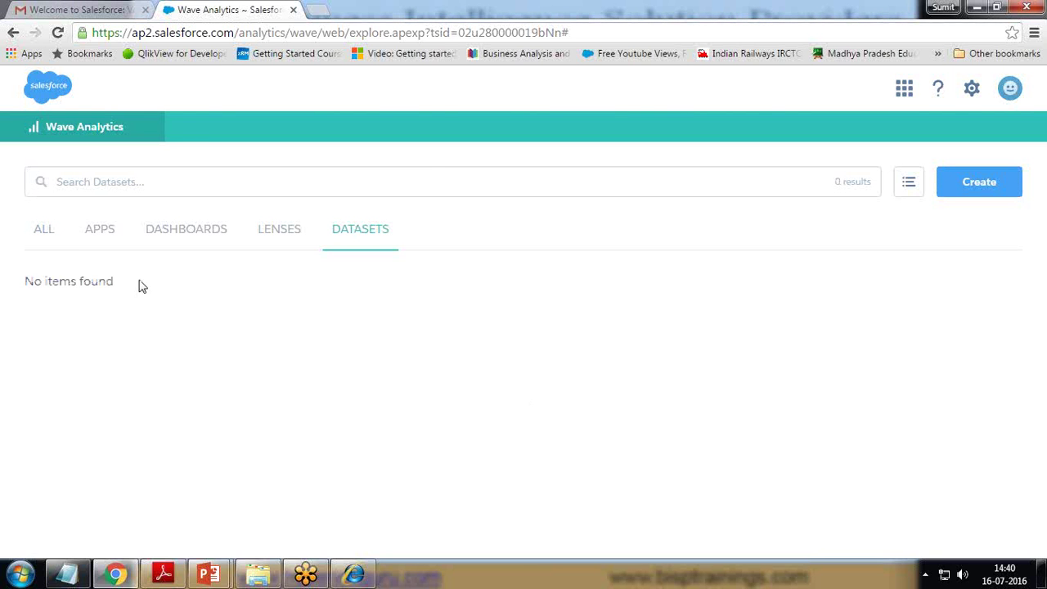
- Open My Private App from the Apps list, view its empty Datasets tab and bring up Create
{"action": "left_click", "coordinate": [44, 232]}
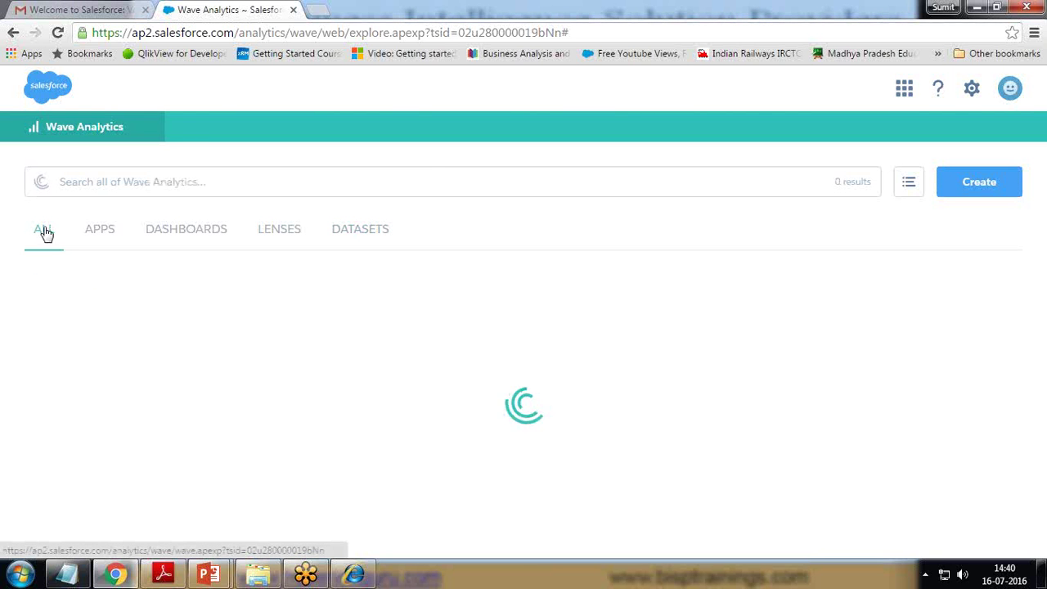
{"action": "left_click", "coordinate": [98, 231]}
{"action": "left_click", "coordinate": [134, 334]}
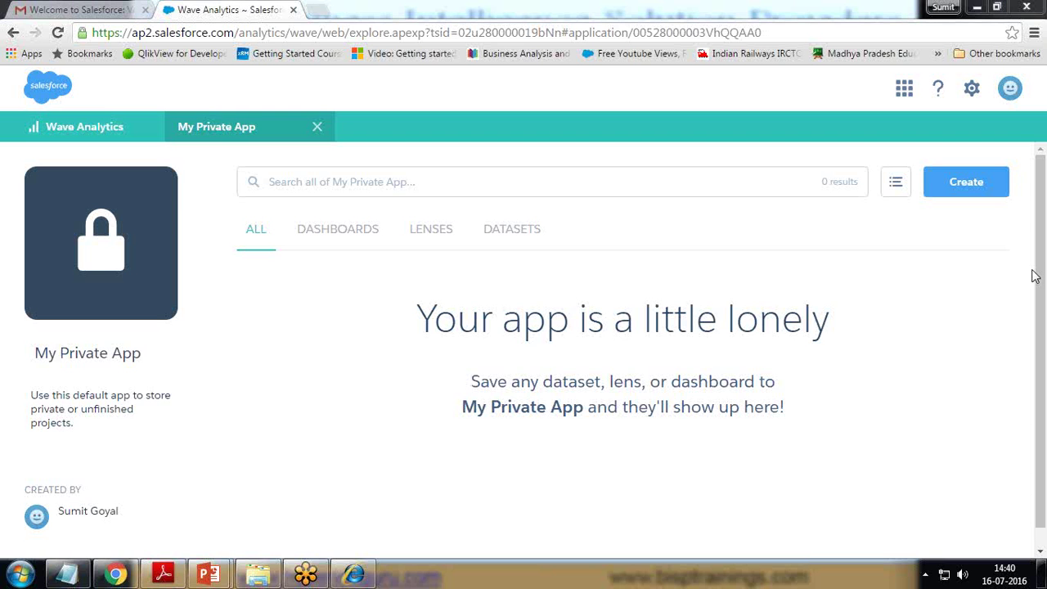
{"action": "left_click", "coordinate": [504, 234]}
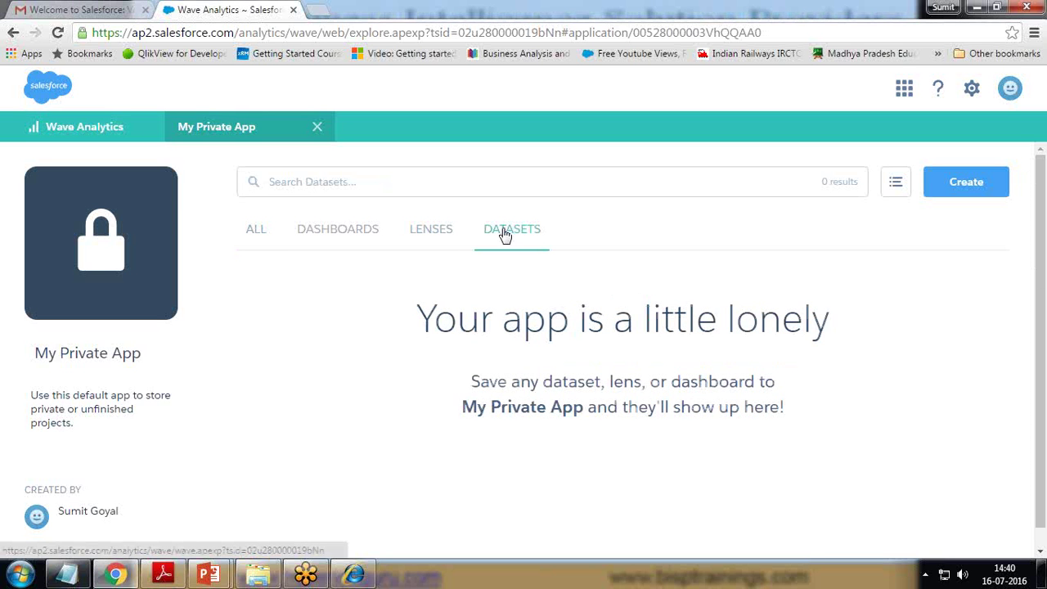
{"action": "left_click", "coordinate": [955, 188]}
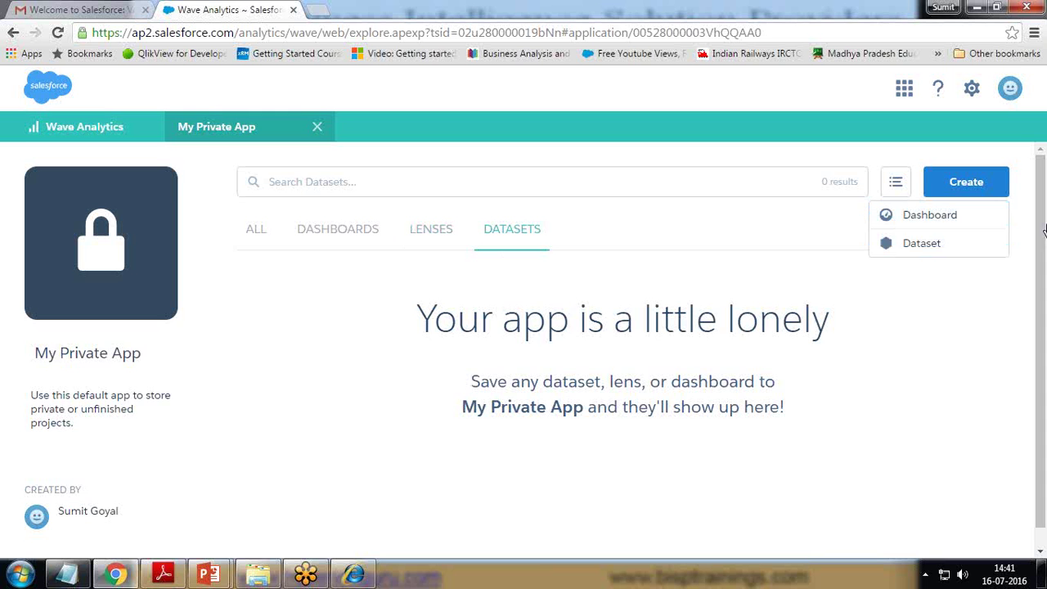
- Start a new dataset with CSV as the source and open the CSV data file picker
{"action": "left_click", "coordinate": [917, 251]}
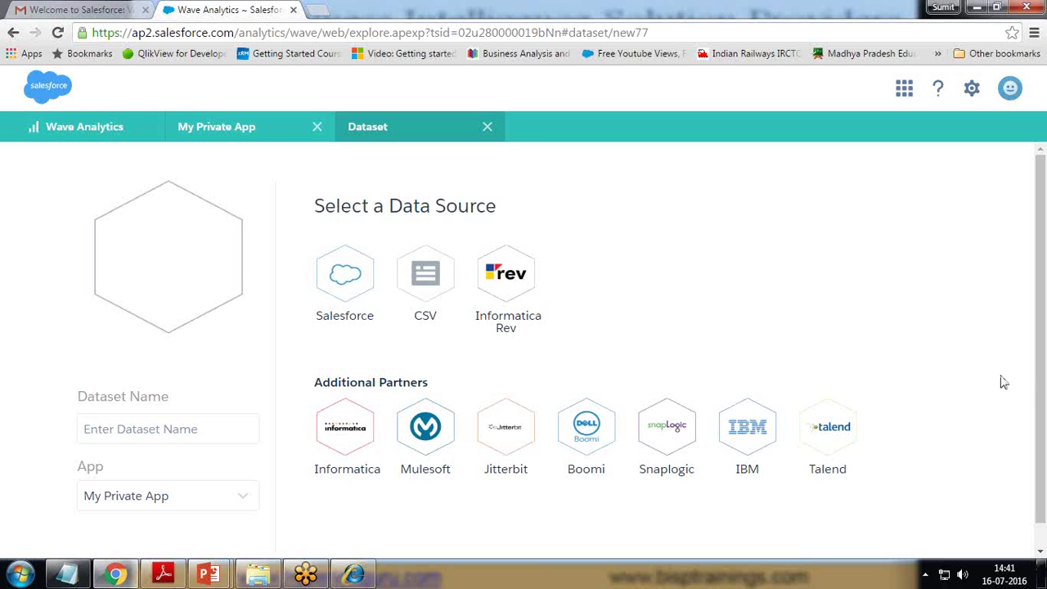
{"action": "left_click", "coordinate": [425, 278]}
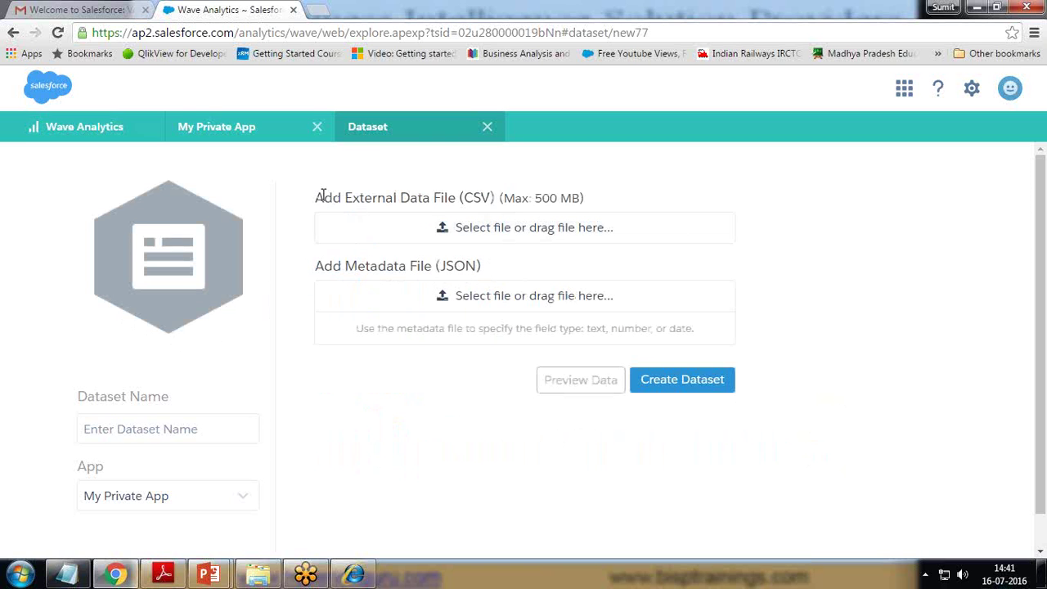
{"action": "left_click_drag", "start_coordinate": [324, 198], "coordinate": [582, 198]}
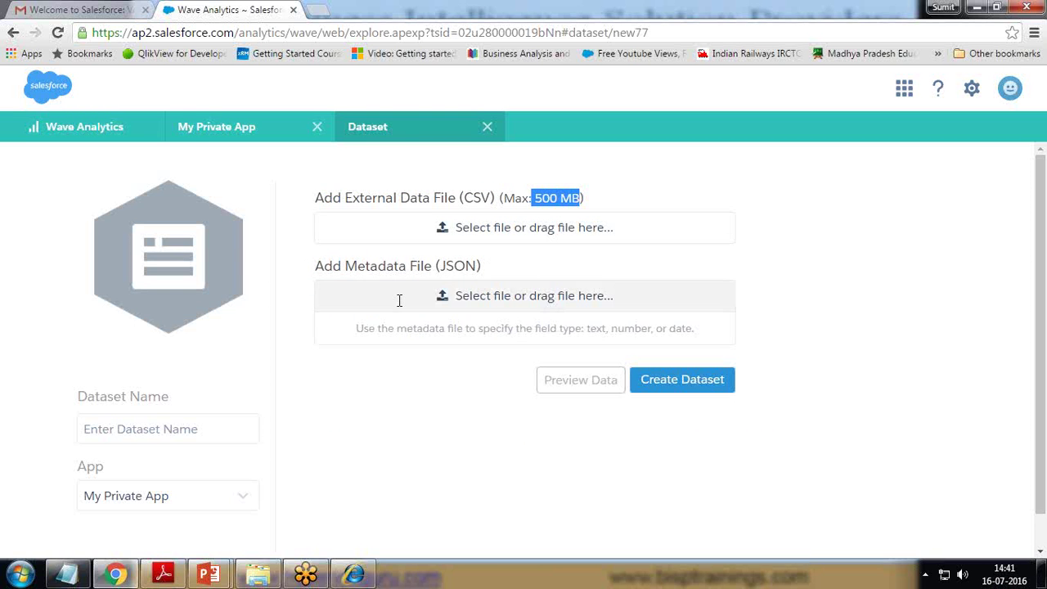
{"action": "left_click_drag", "start_coordinate": [440, 266], "coordinate": [476, 267]}
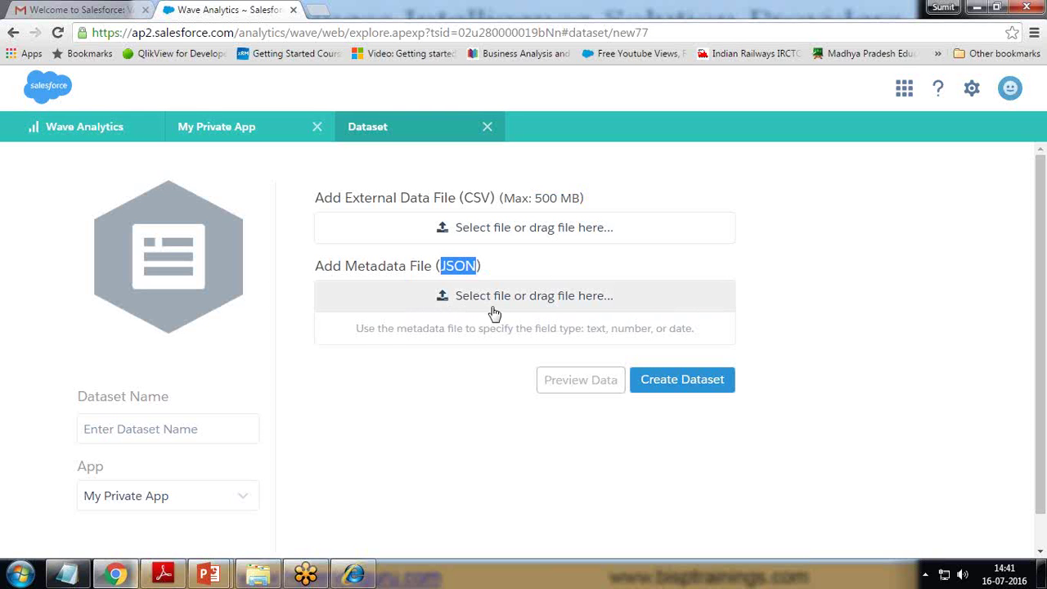
{"action": "left_click", "coordinate": [463, 232]}
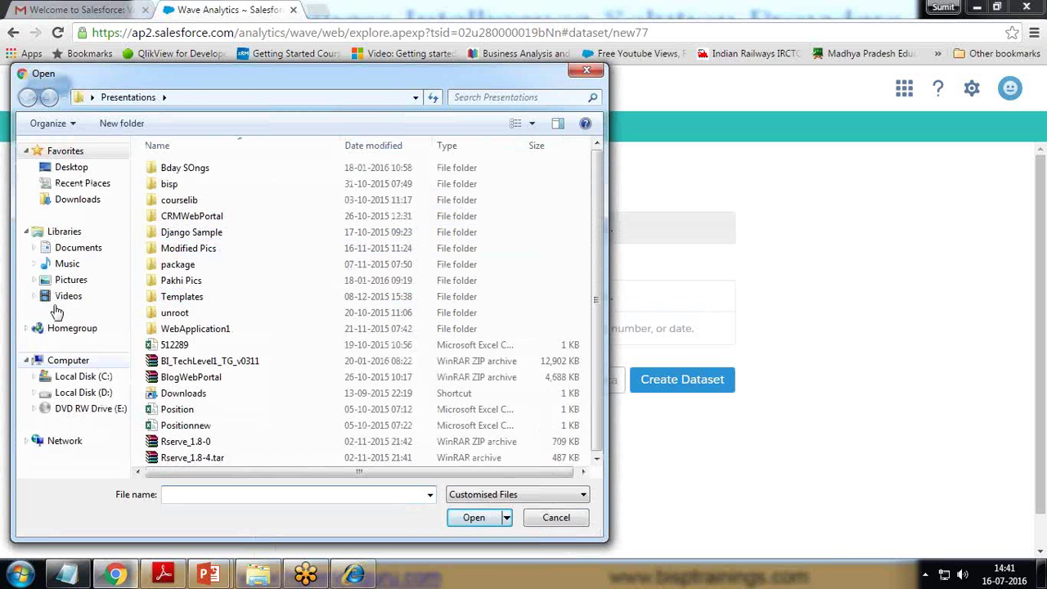
- Pick FinancialData from the DataSet folder on Local Disk (D:) for upload
{"action": "left_click", "coordinate": [83, 391]}
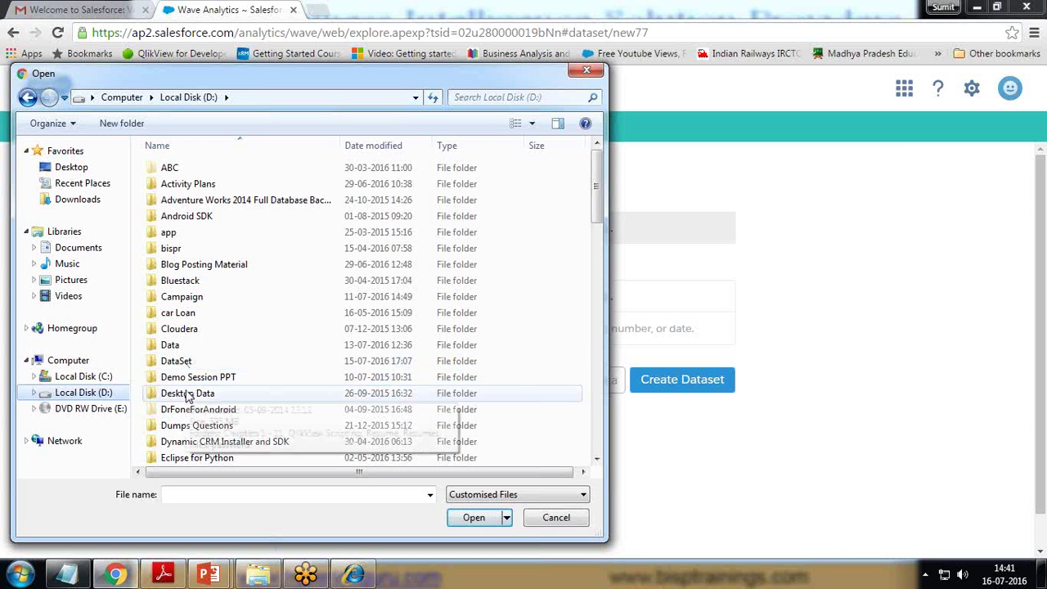
{"action": "double_click", "coordinate": [175, 363]}
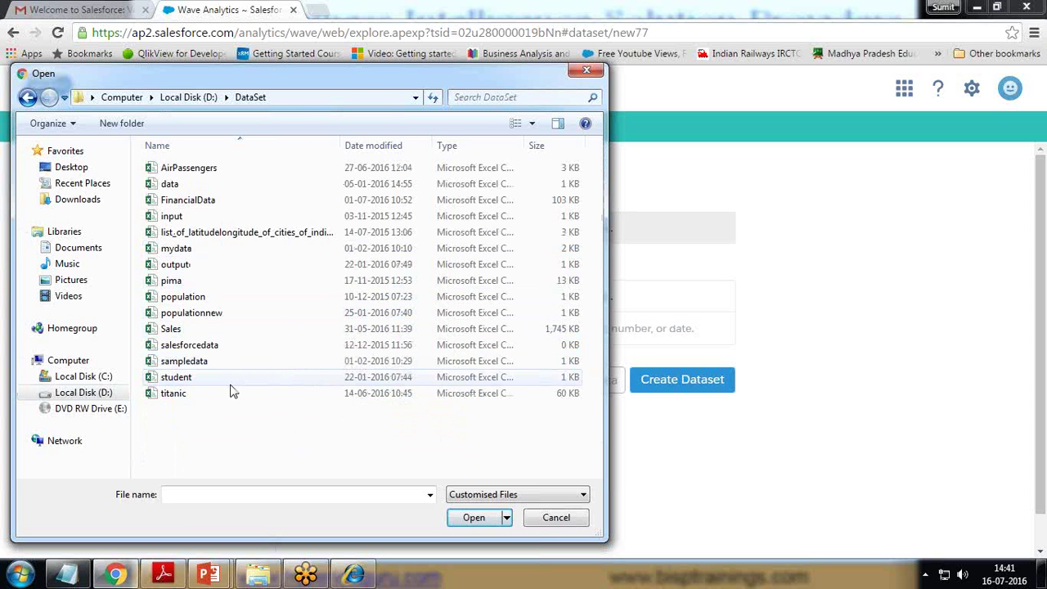
{"action": "left_click", "coordinate": [193, 203]}
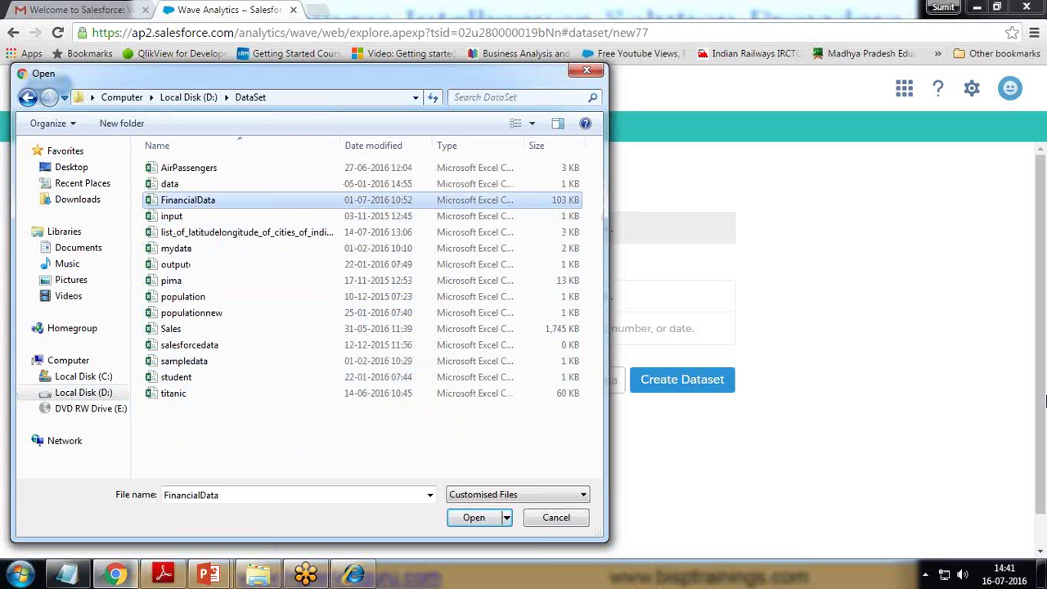
{"action": "left_click", "coordinate": [1037, 512]}
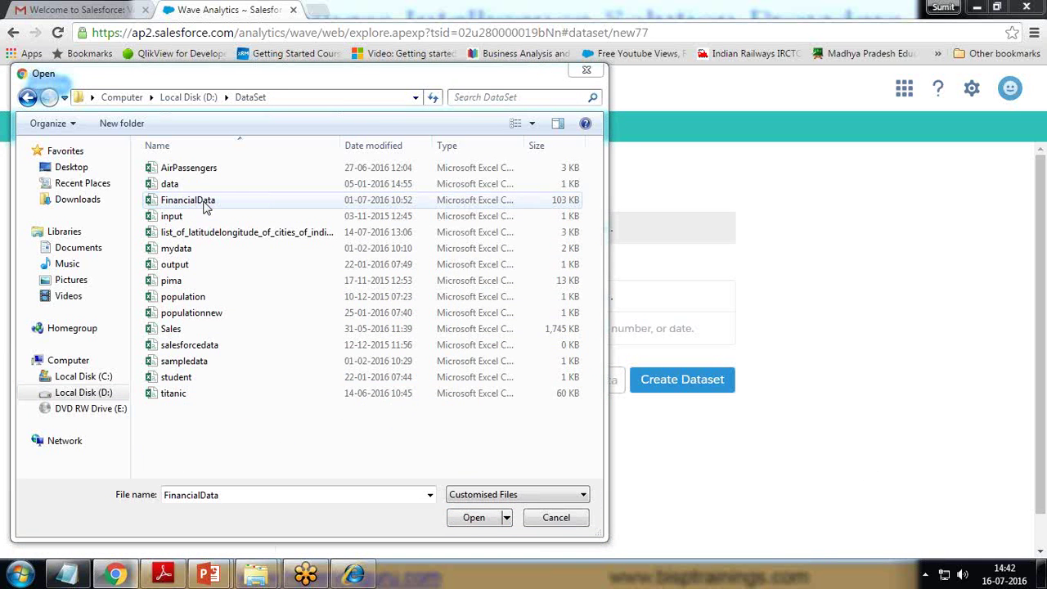
{"action": "mouse_move", "coordinate": [524, 146]}
{"action": "left_mouse_down"}
{"action": "mouse_move", "coordinate": [582, 146]}
{"action": "mouse_move", "coordinate": [543, 145]}
{"action": "left_mouse_up"}
{"action": "left_click_drag", "start_coordinate": [301, 146], "coordinate": [222, 146]}
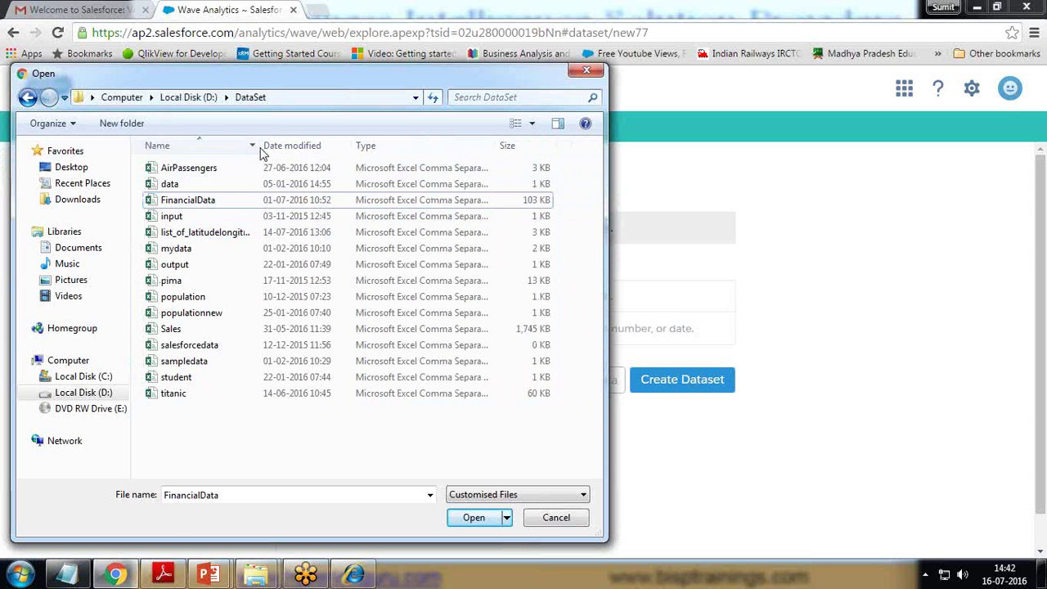
{"action": "left_click", "coordinate": [186, 203]}
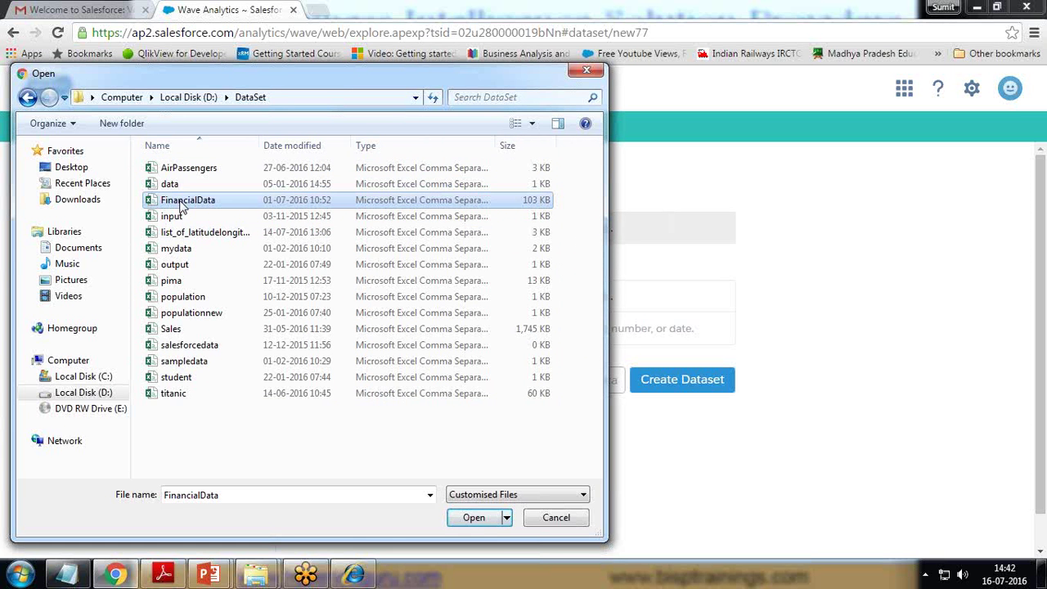
{"action": "left_click", "coordinate": [476, 520]}
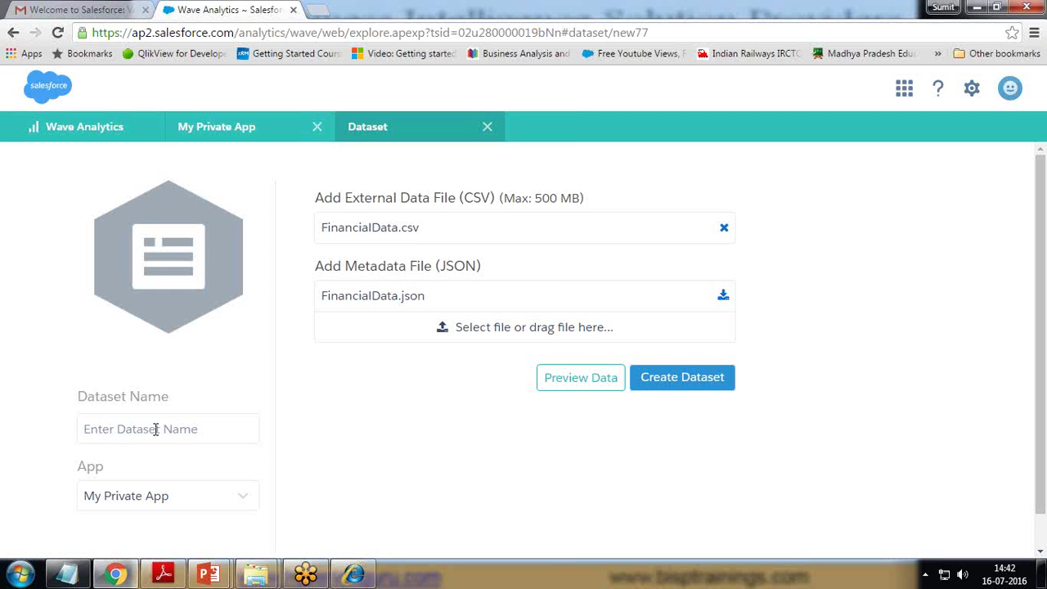
- Name the dataset FinancialDataSet, keep My Private App as its app, and create it
{"action": "type", "text": "FinancialDataSet"}
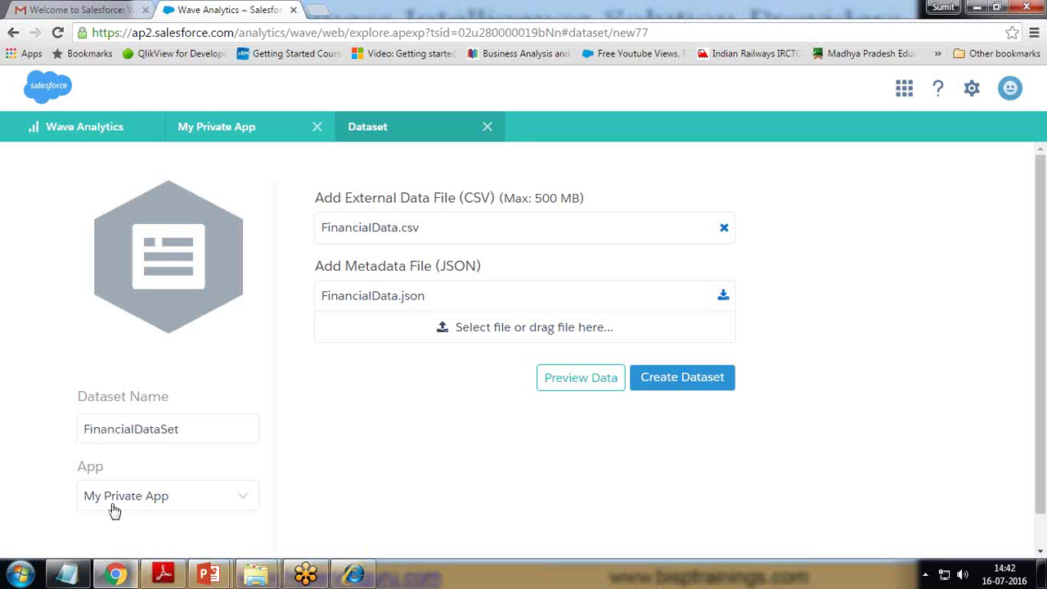
{"action": "left_click", "coordinate": [166, 499]}
{"action": "scroll", "coordinate": [175, 496], "scroll_direction": "down", "scroll_amount": 1}
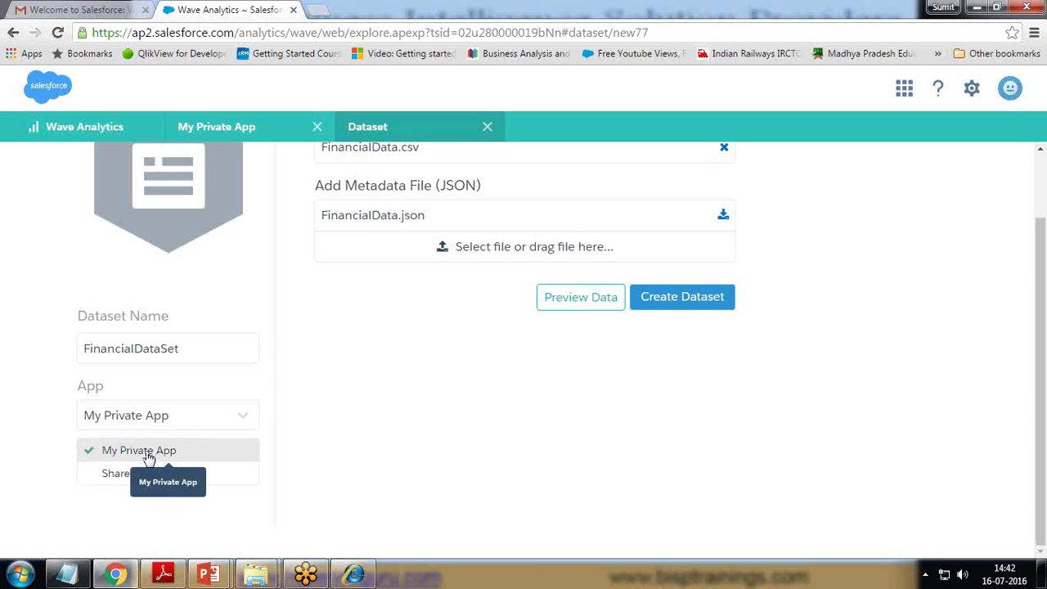
{"action": "left_click", "coordinate": [152, 450]}
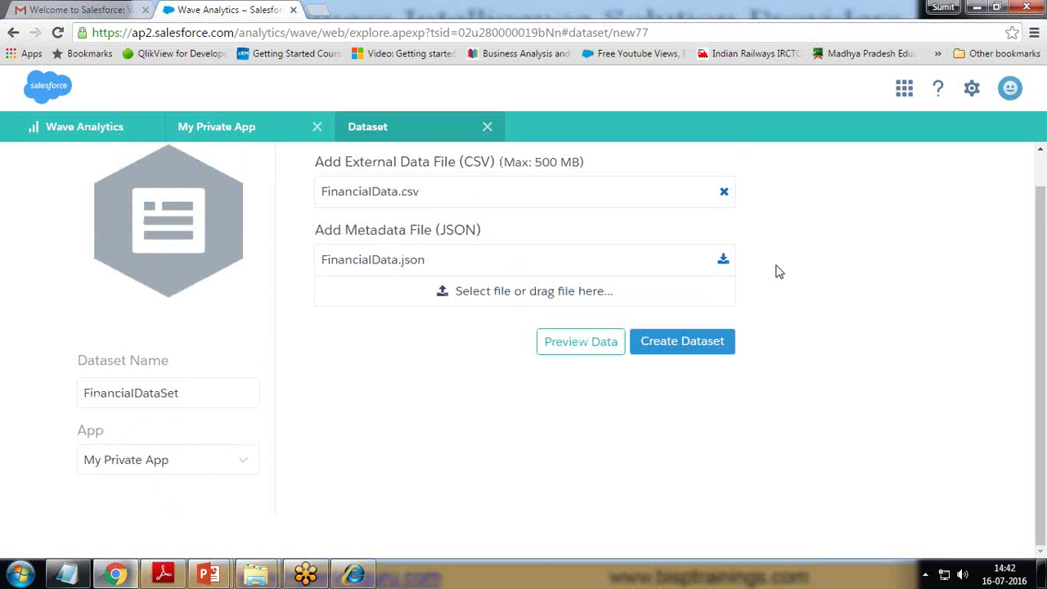
{"action": "left_click", "coordinate": [682, 343]}
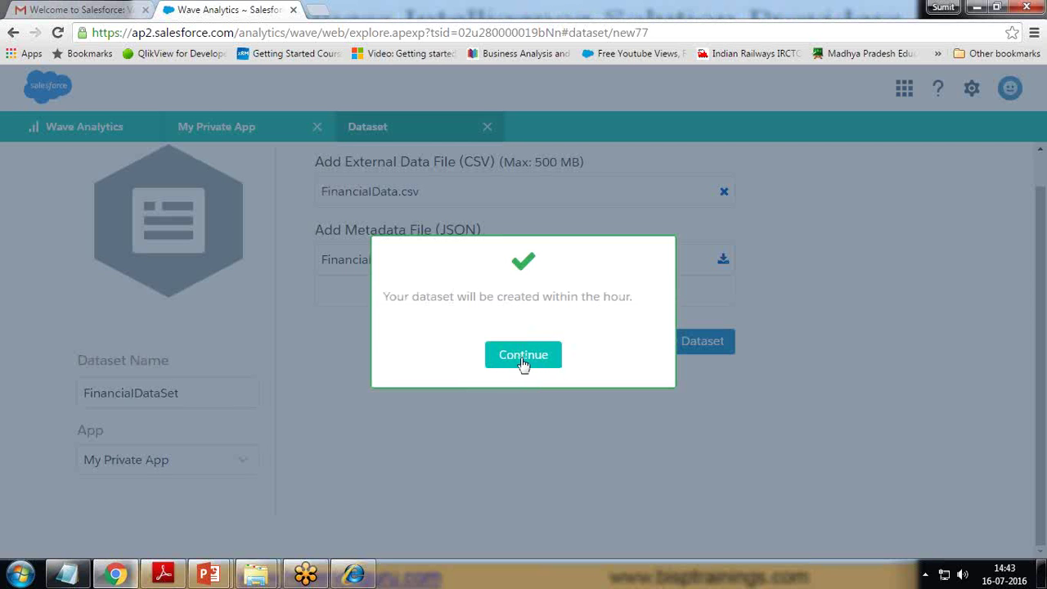
- Check in Data Monitor, after a refresh, that the FinancialDataSet upload job shows Successful
{"action": "left_click", "coordinate": [524, 355]}
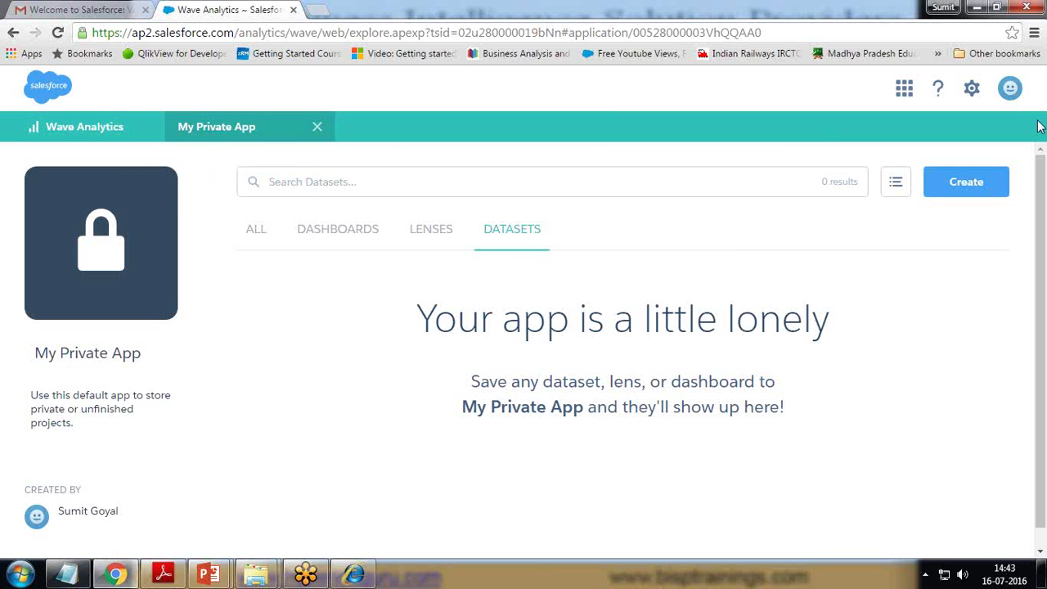
{"action": "left_click", "coordinate": [972, 91]}
{"action": "left_click", "coordinate": [954, 129]}
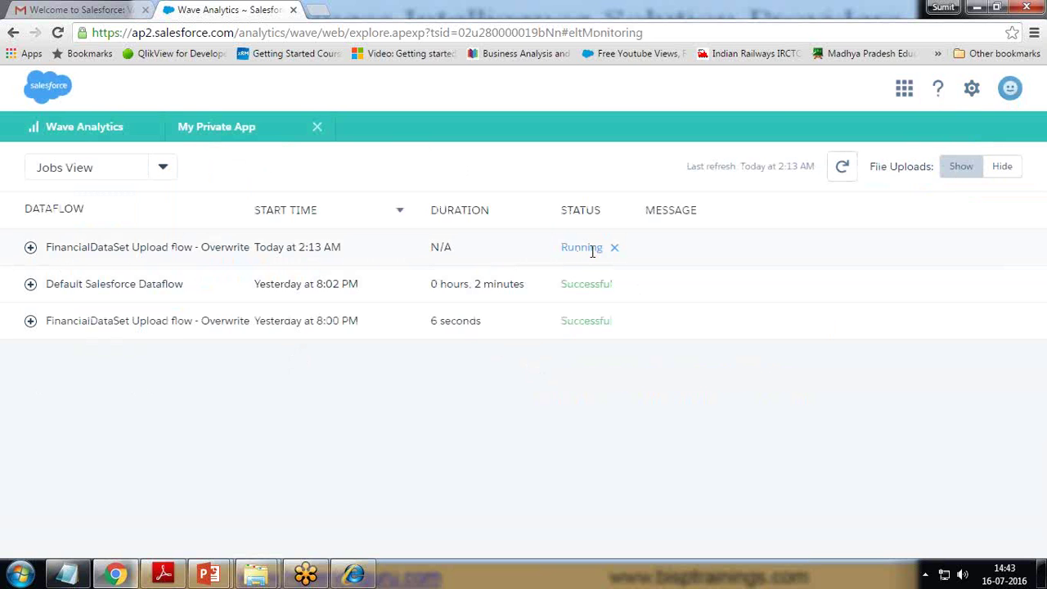
{"action": "left_click_drag", "start_coordinate": [45, 284], "coordinate": [156, 284]}
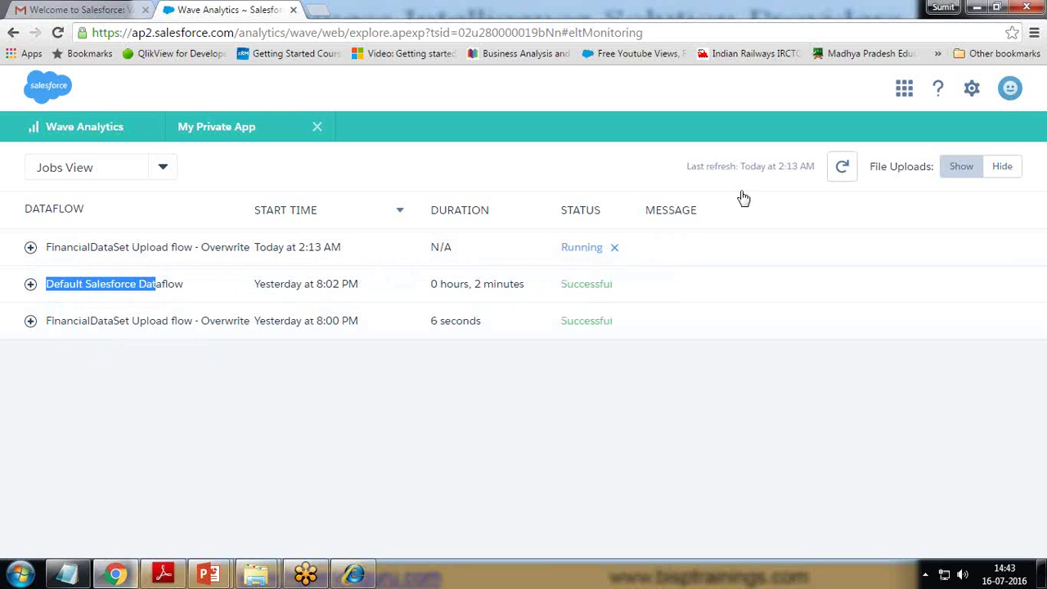
{"action": "left_click", "coordinate": [842, 168]}
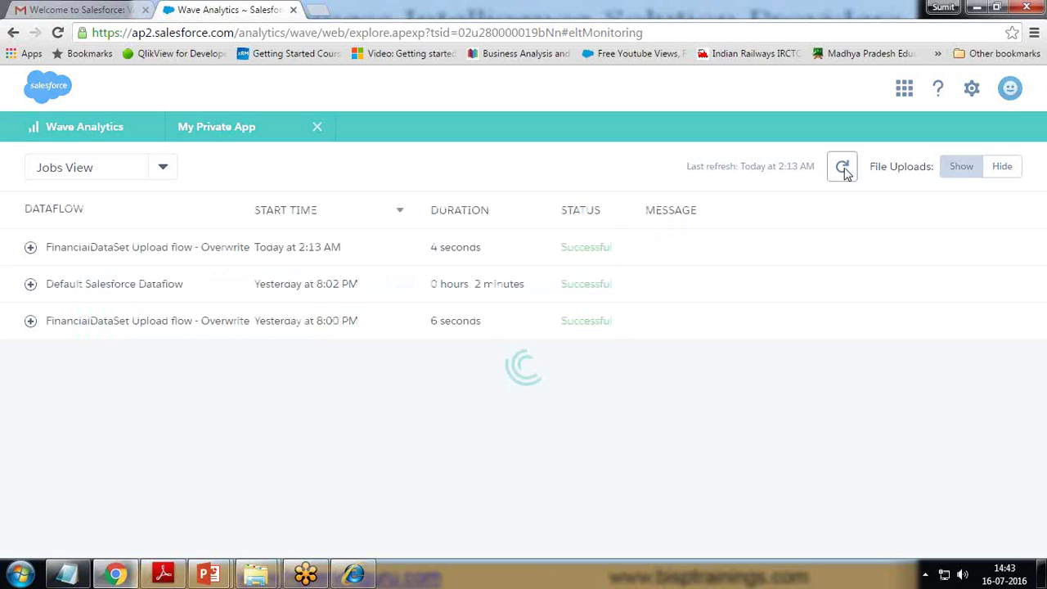
{"action": "left_click_drag", "start_coordinate": [561, 247], "coordinate": [626, 251]}
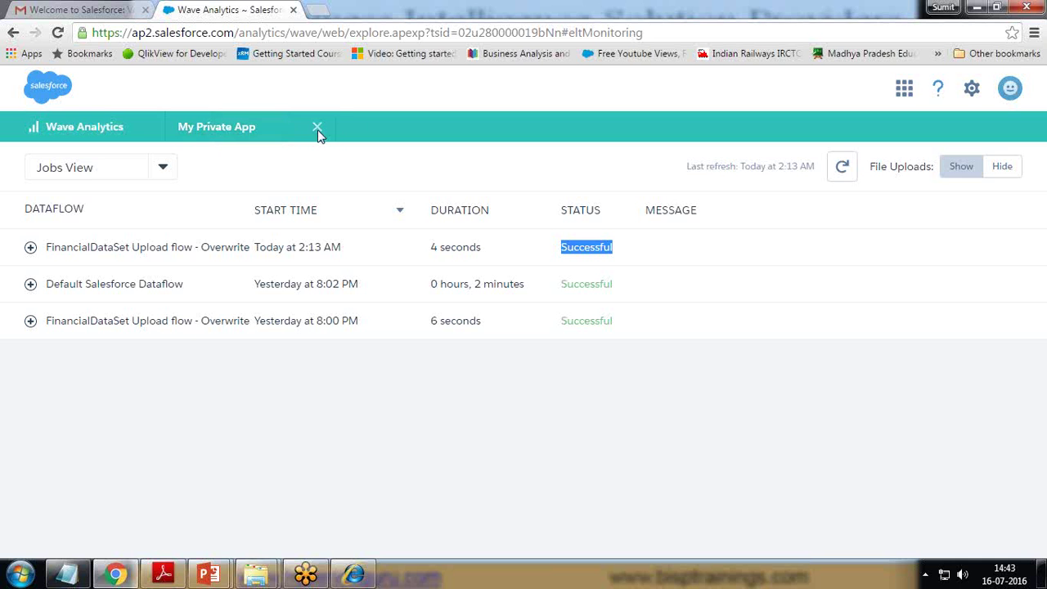
- Browse the home page's Datasets, Lenses, Dashboards, Apps and All lists
{"action": "left_click", "coordinate": [49, 134]}
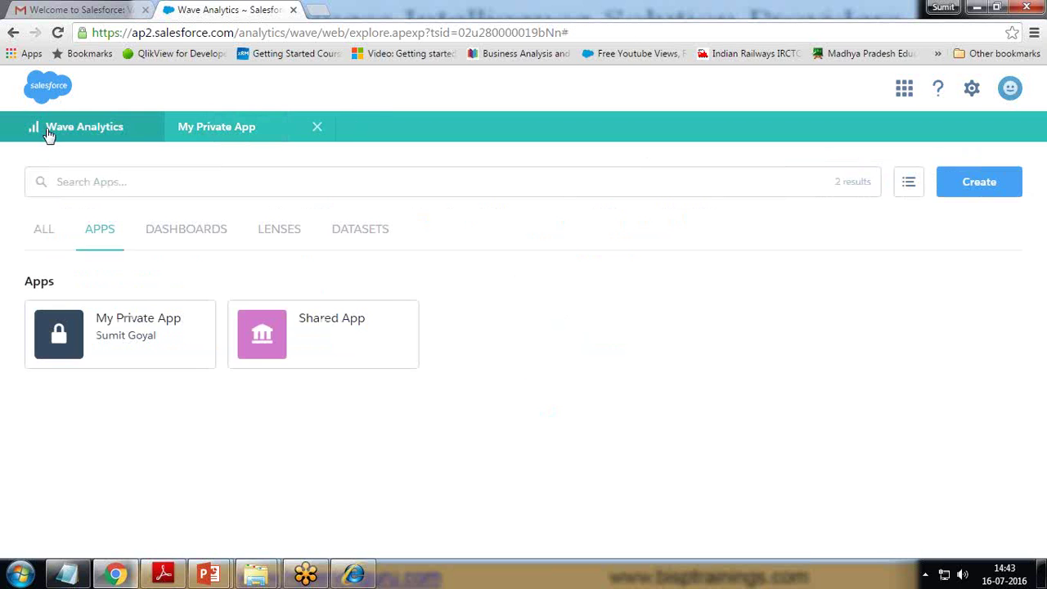
{"action": "left_click", "coordinate": [368, 229]}
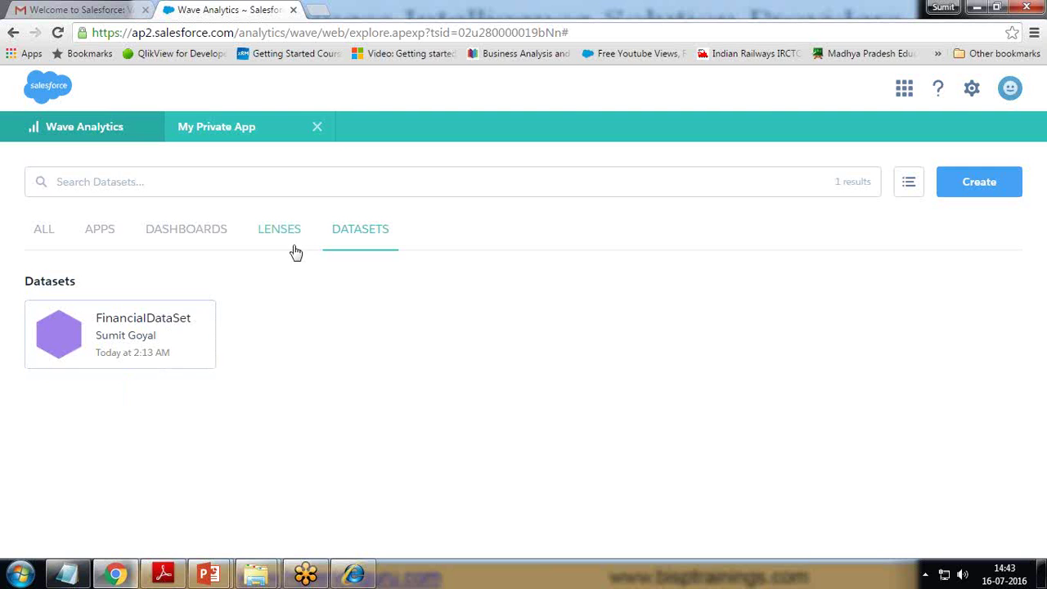
{"action": "left_click", "coordinate": [274, 233]}
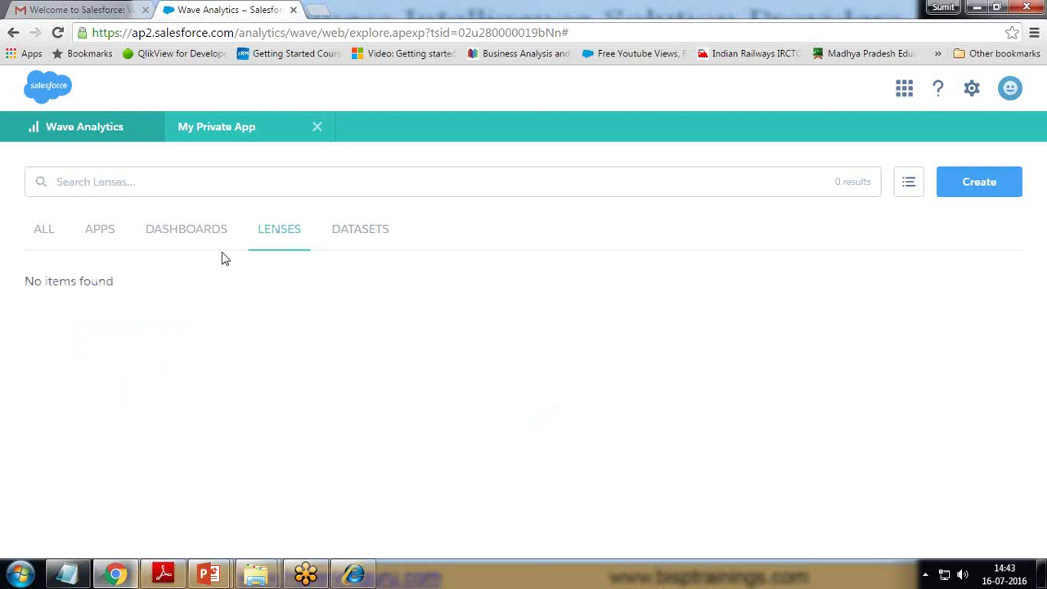
{"action": "left_click", "coordinate": [185, 235]}
{"action": "left_click", "coordinate": [93, 235]}
{"action": "left_click", "coordinate": [44, 235]}
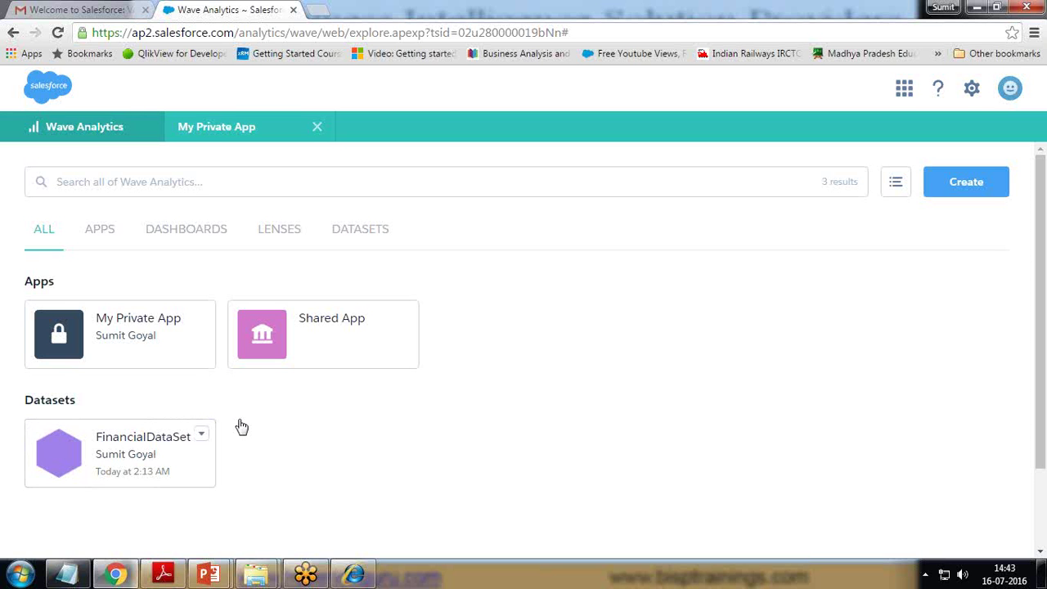
- Close the extra tabs, open My Private App, and view its lenses and datasets
{"action": "left_click", "coordinate": [145, 460]}
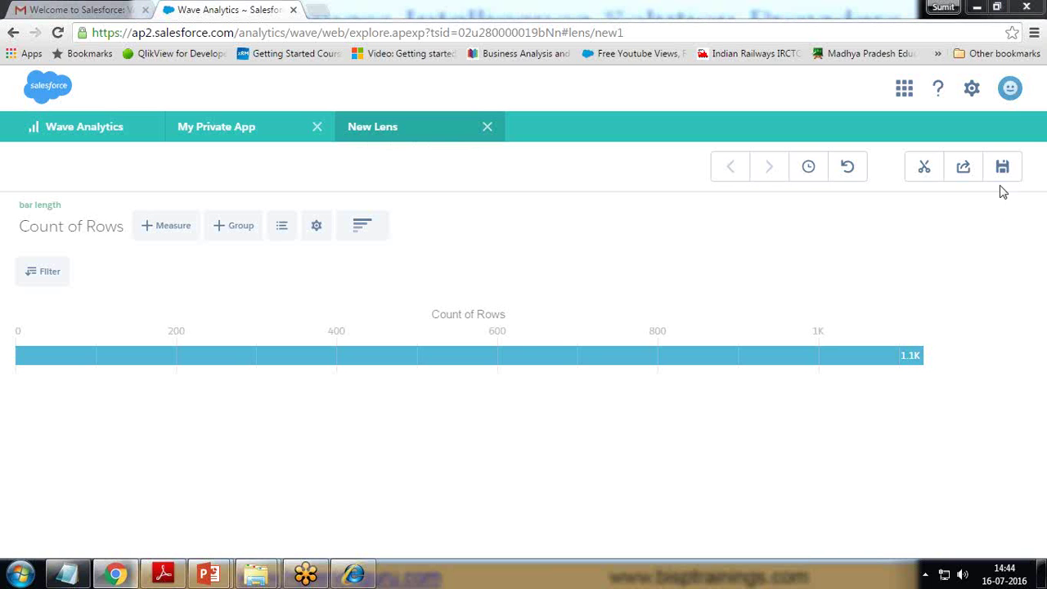
{"action": "left_click", "coordinate": [487, 127]}
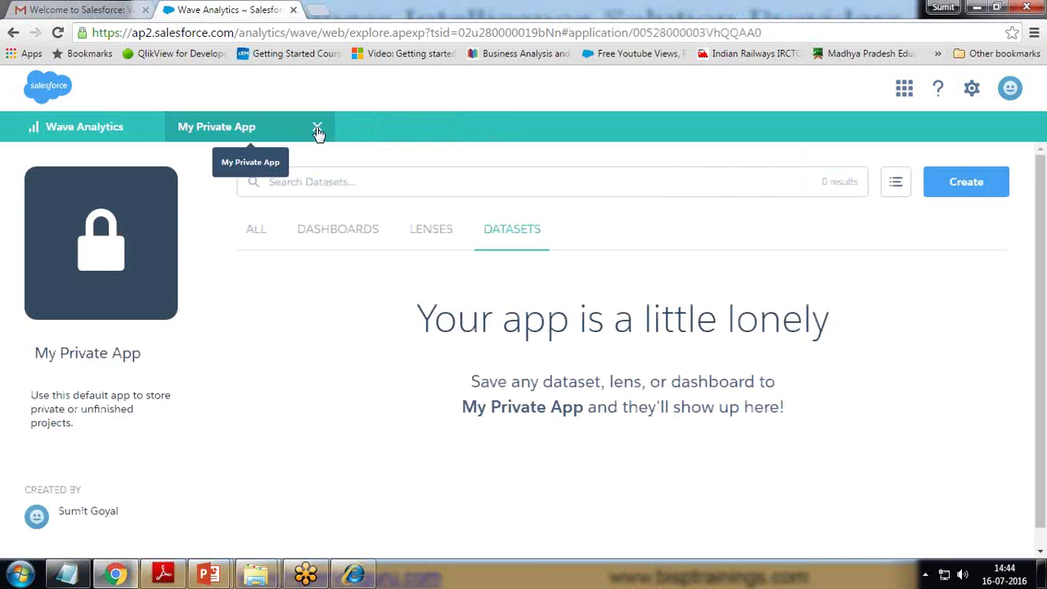
{"action": "left_click", "coordinate": [317, 127]}
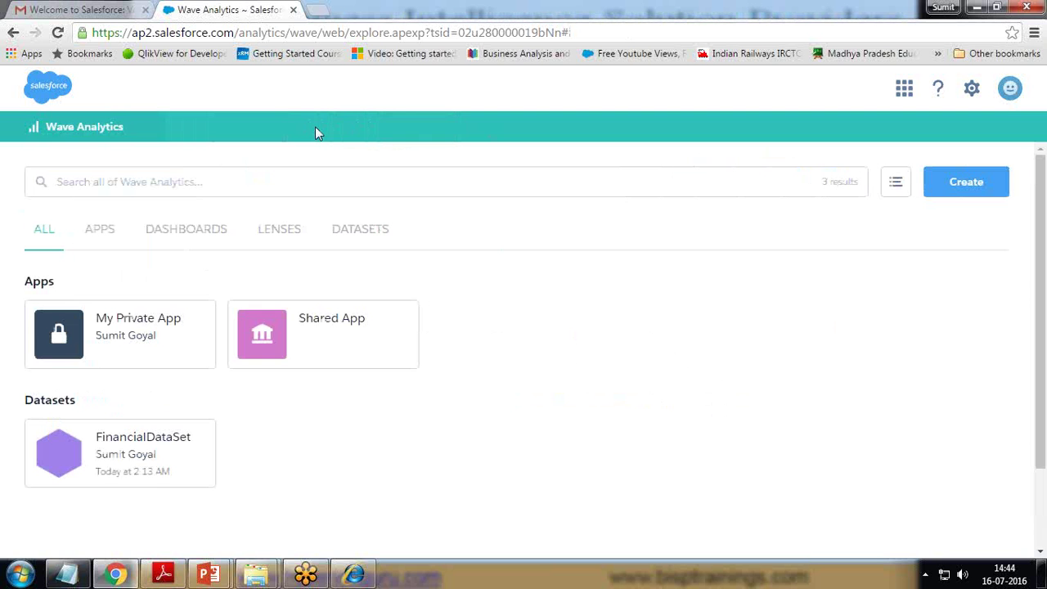
{"action": "left_click", "coordinate": [133, 326]}
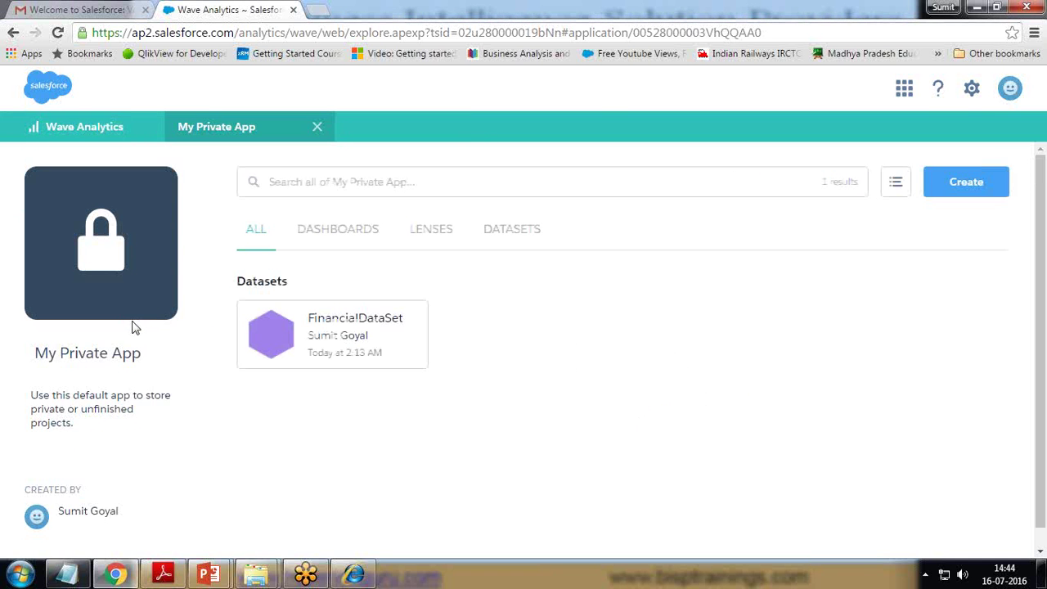
{"action": "left_click", "coordinate": [432, 231]}
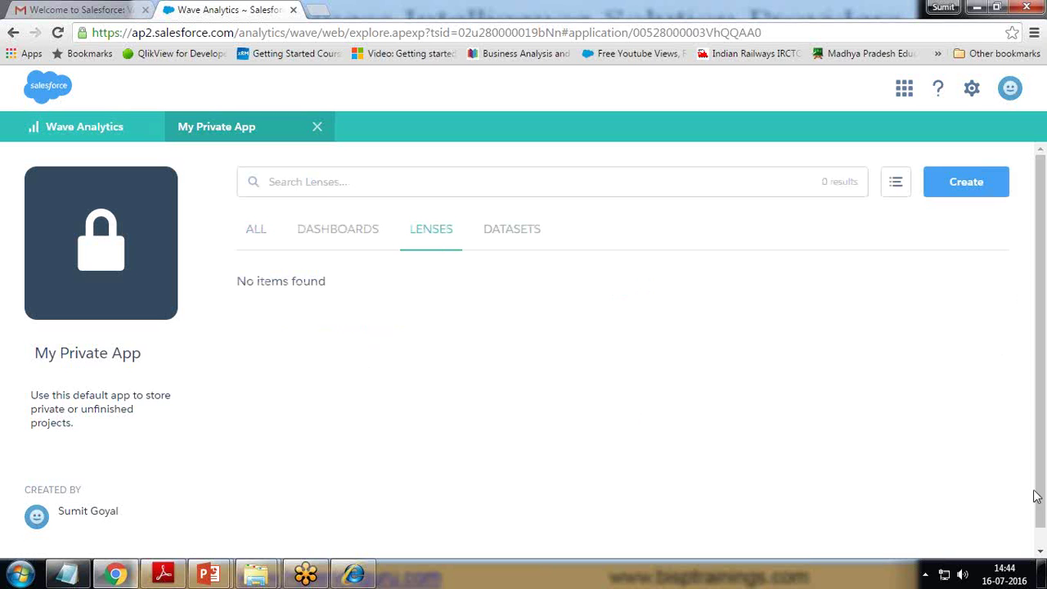
{"action": "left_click", "coordinate": [540, 230]}
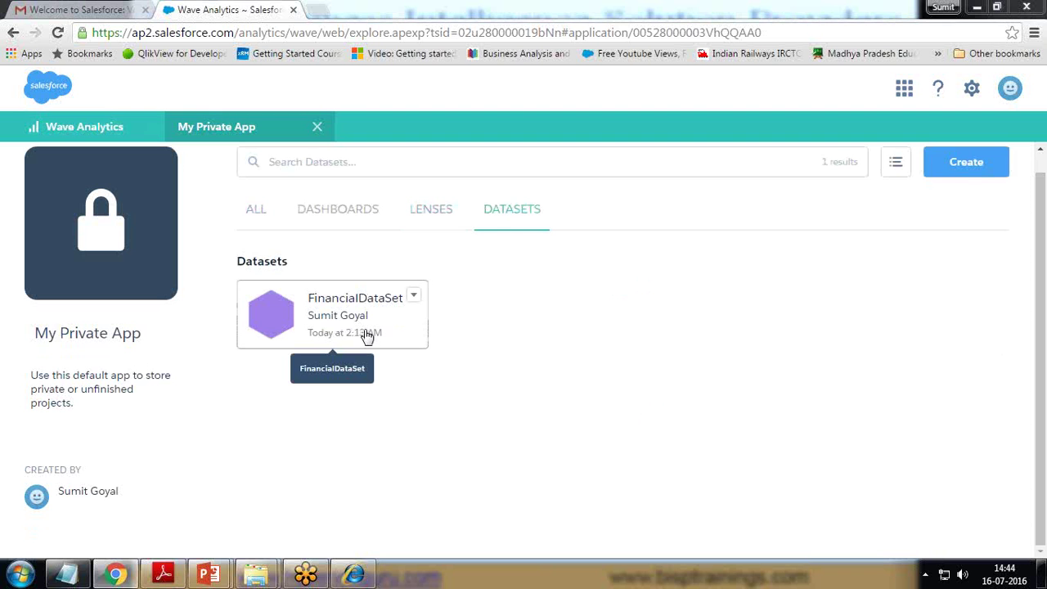
- Open a new lens on FinancialDataSet showing Count of Rows, and preview the chart types
{"action": "left_click", "coordinate": [338, 318]}
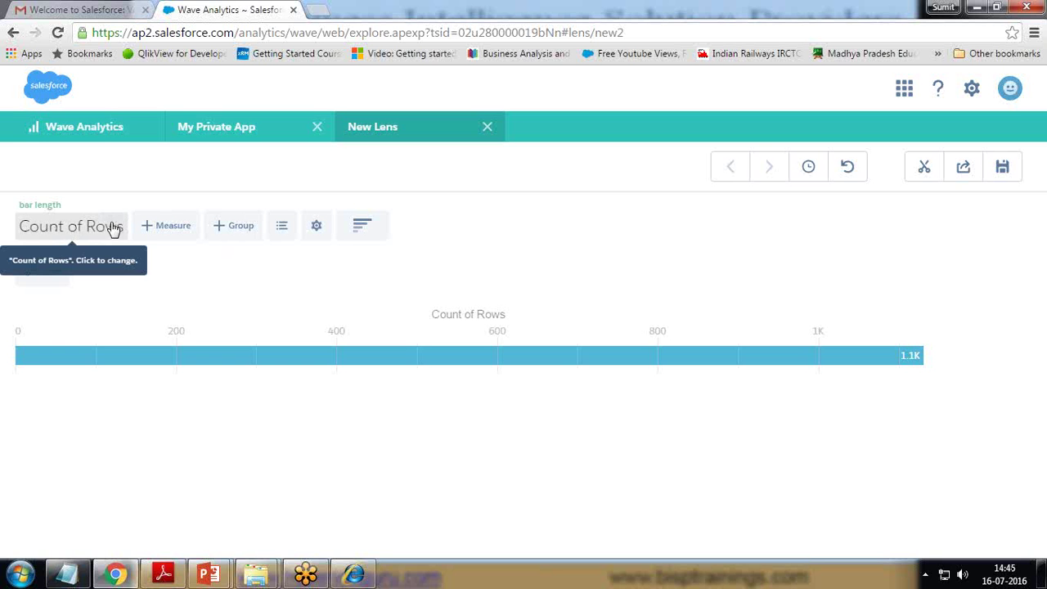
{"action": "left_click", "coordinate": [362, 231]}
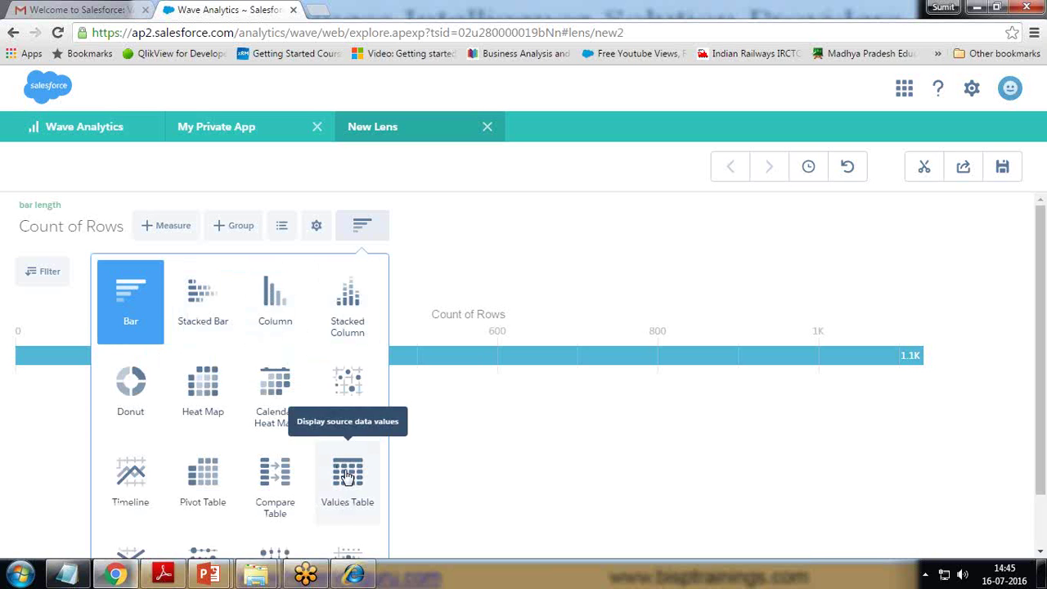
{"action": "scroll", "coordinate": [343, 474], "scroll_direction": "down", "scroll_amount": 1}
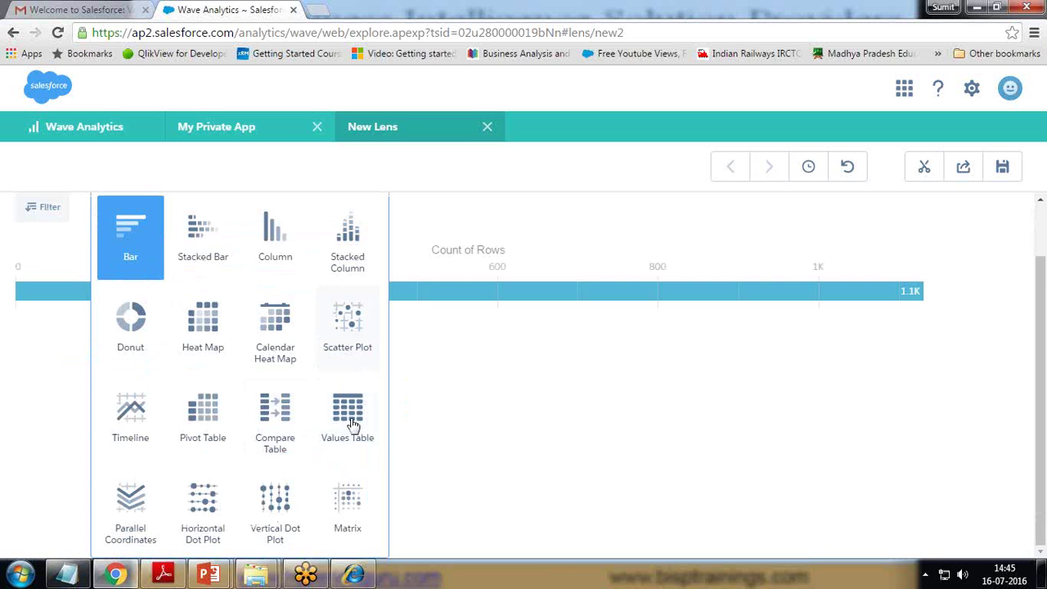
{"action": "scroll", "coordinate": [415, 257], "scroll_direction": "up", "scroll_amount": 1}
{"action": "left_click", "coordinate": [440, 168]}
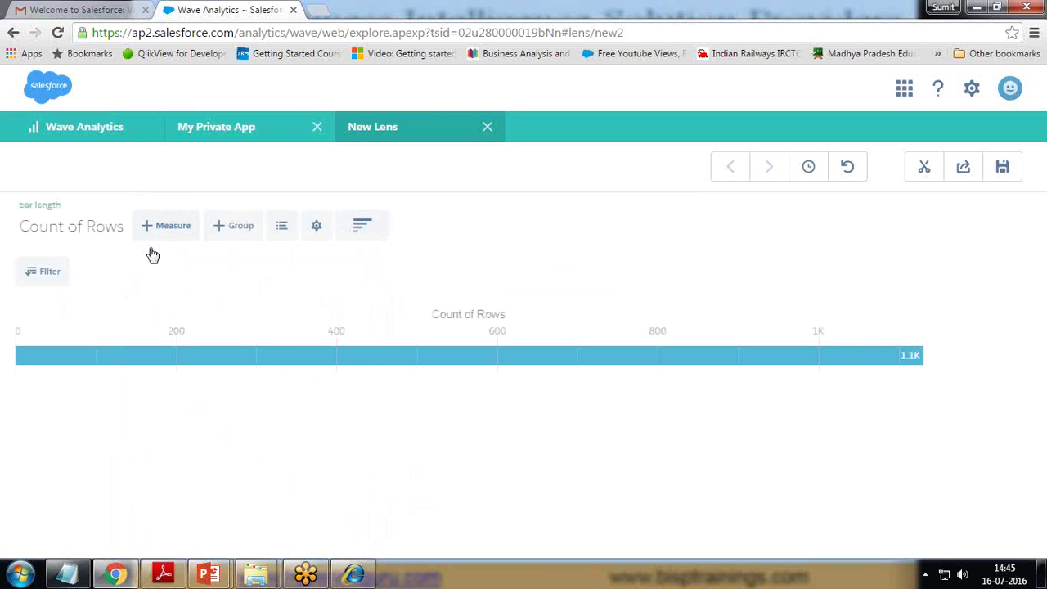
- Change the measure from Count of Rows to Sum of Amount
{"action": "left_click", "coordinate": [105, 229]}
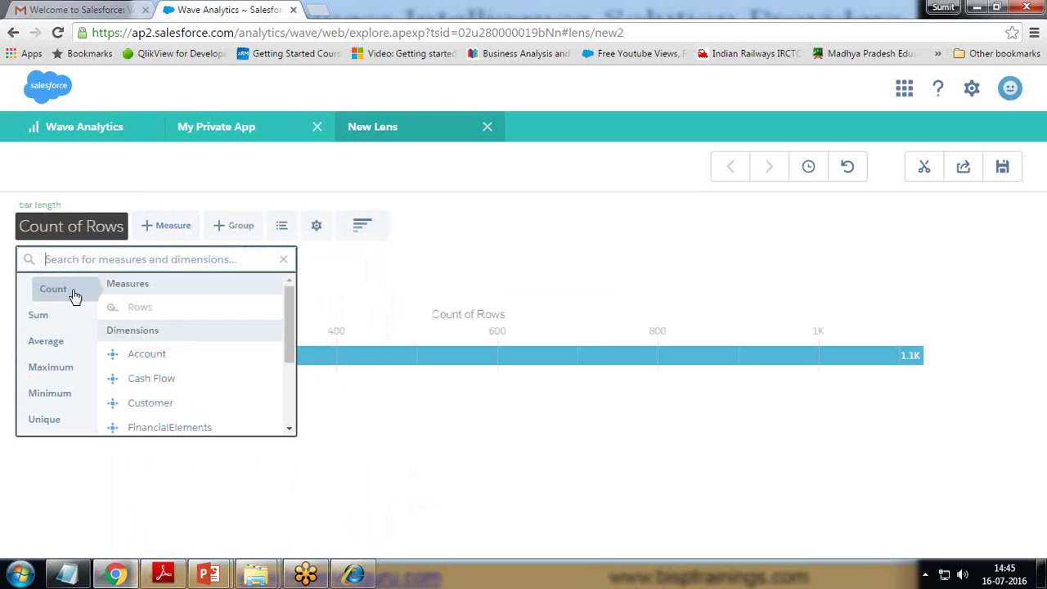
{"action": "left_click", "coordinate": [41, 317]}
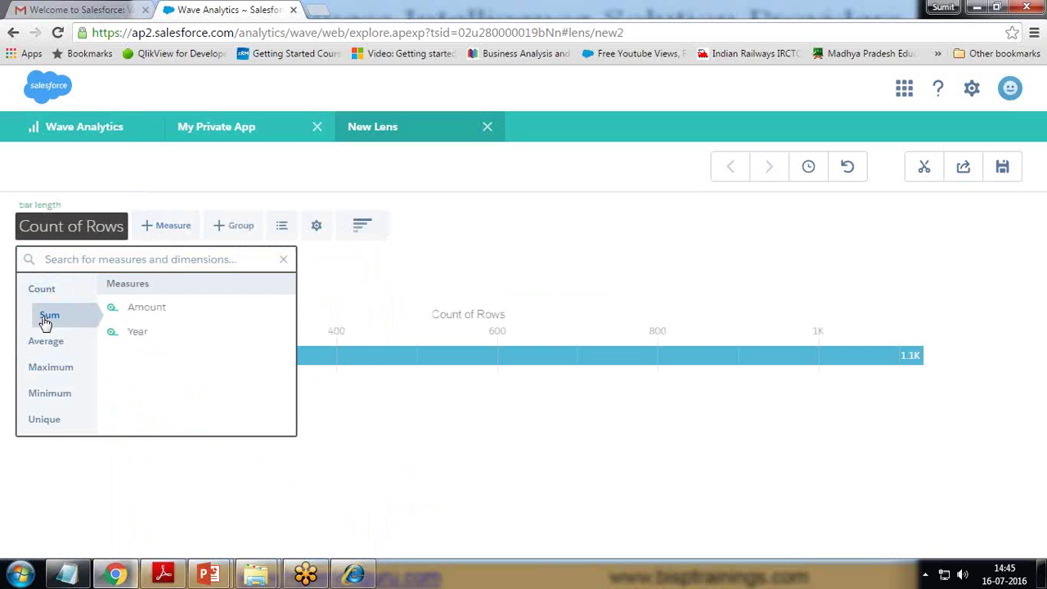
{"action": "left_click", "coordinate": [147, 307]}
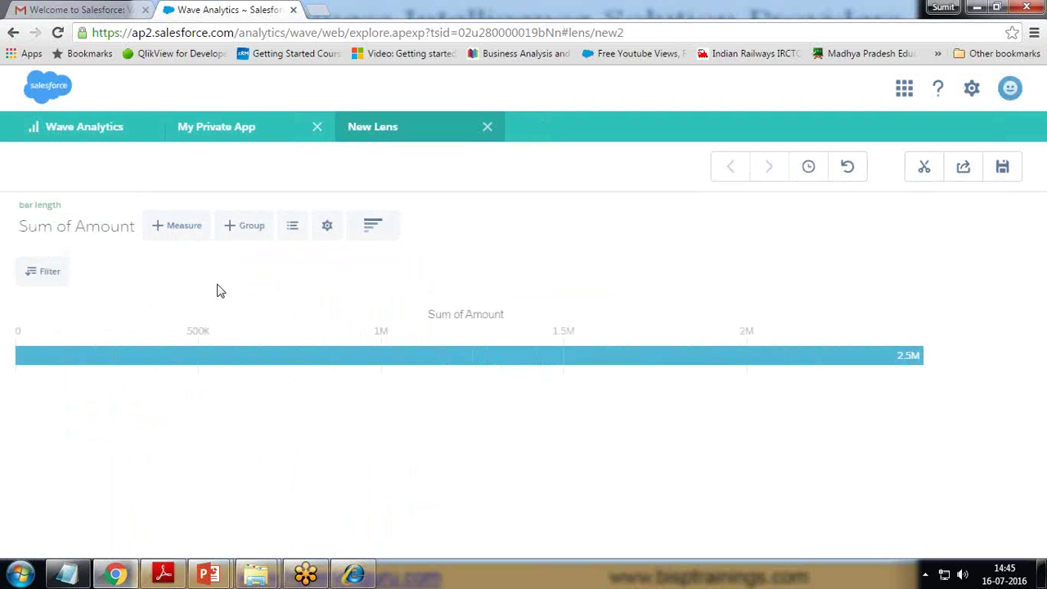
{"action": "left_click", "coordinate": [187, 228]}
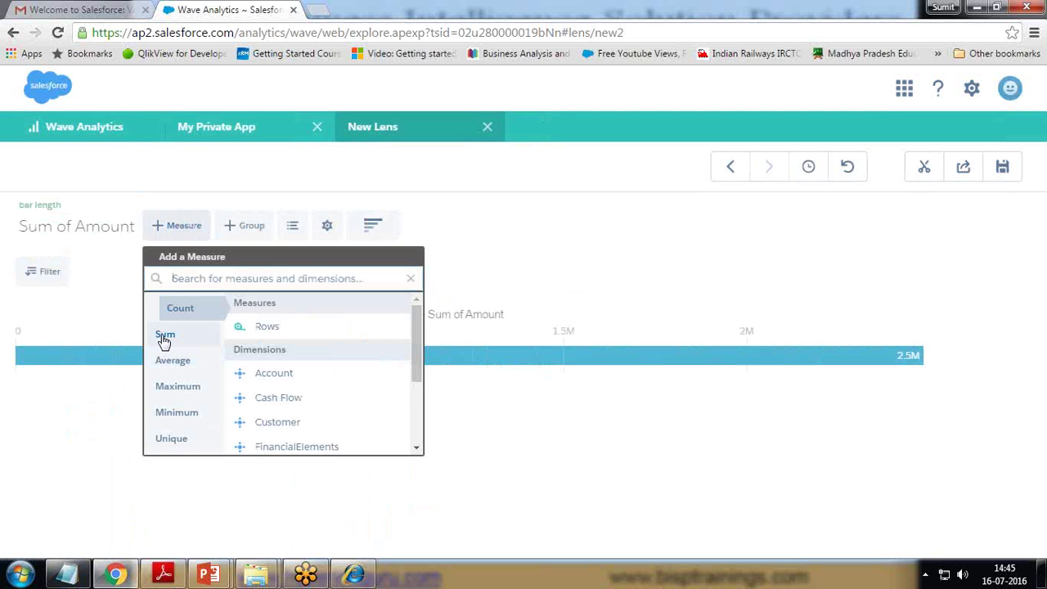
{"action": "left_click", "coordinate": [165, 338]}
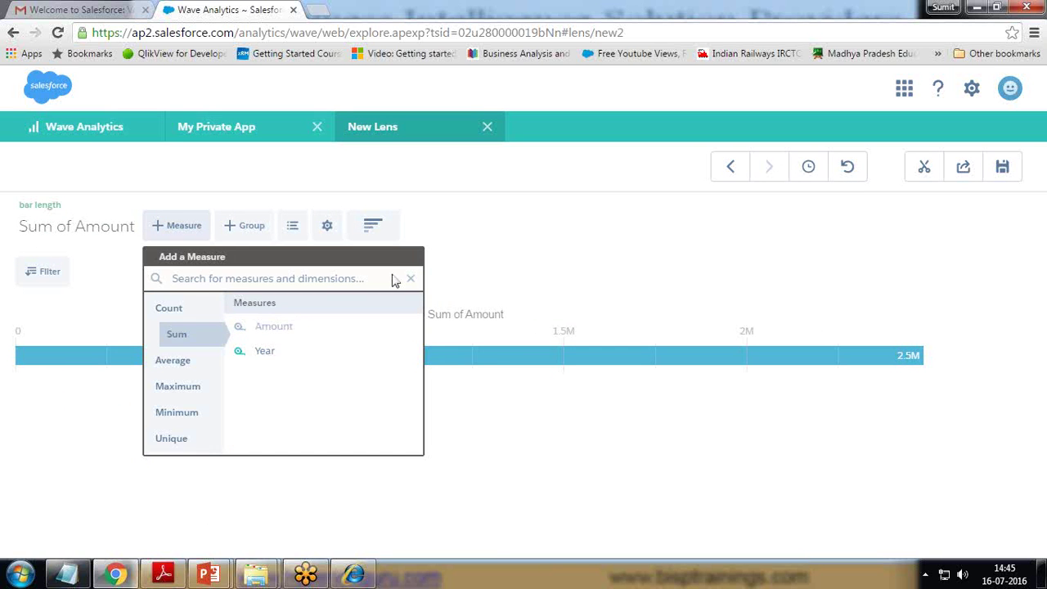
{"action": "left_click", "coordinate": [499, 273]}
- Group the amounts by Region and display them as a column chart
{"action": "left_click", "coordinate": [260, 227]}
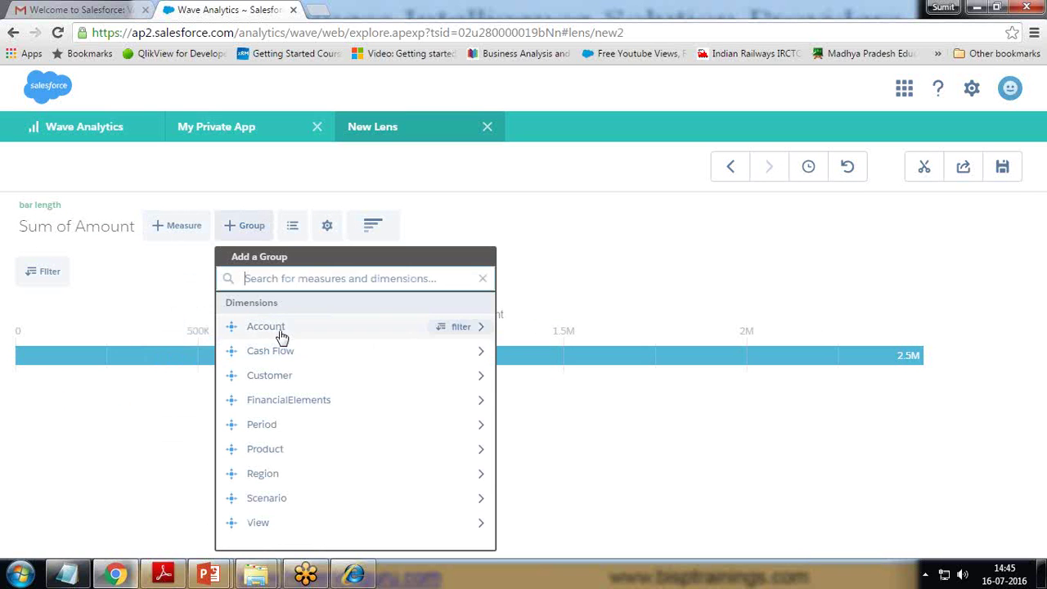
{"action": "left_click", "coordinate": [267, 476]}
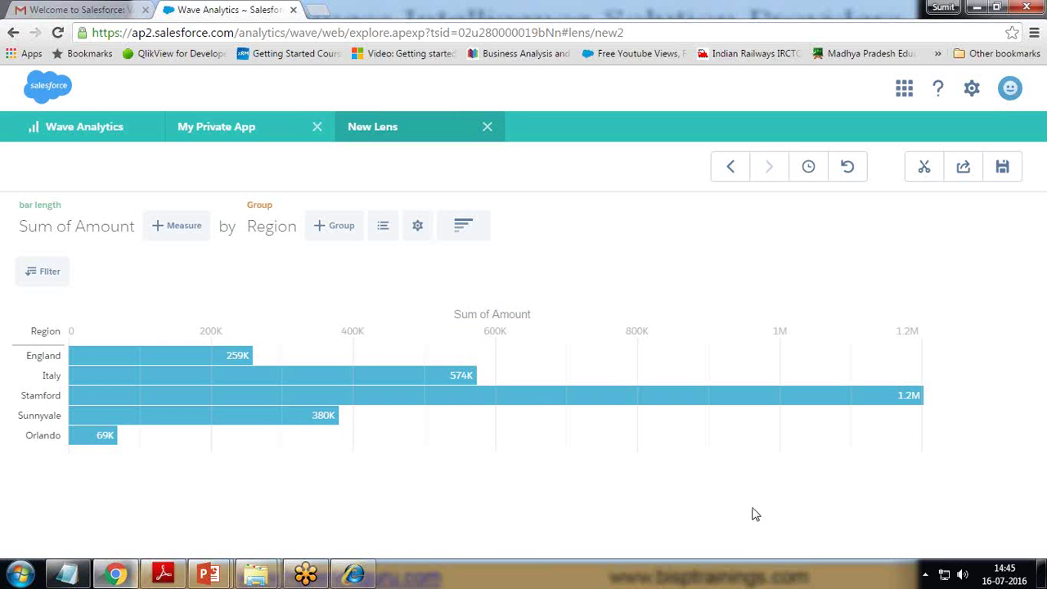
{"action": "left_click", "coordinate": [477, 234]}
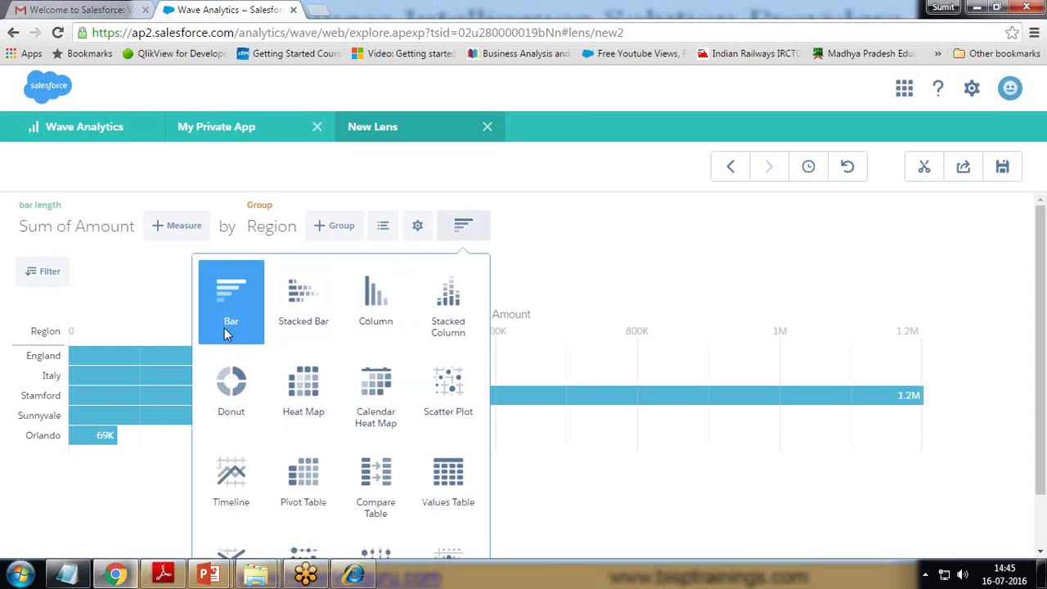
{"action": "left_click", "coordinate": [380, 310]}
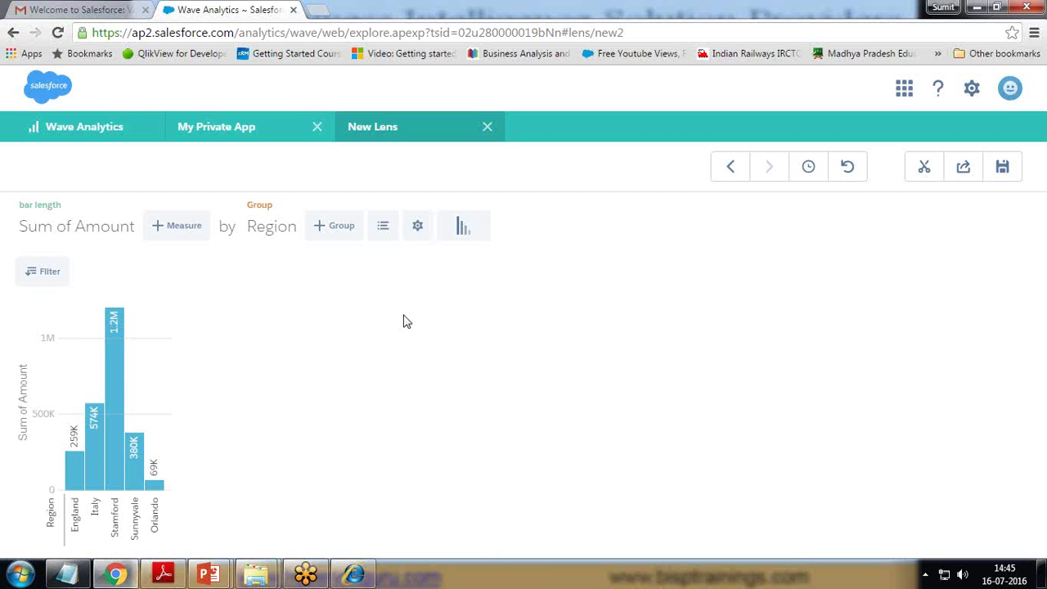
{"action": "left_click", "coordinate": [47, 275]}
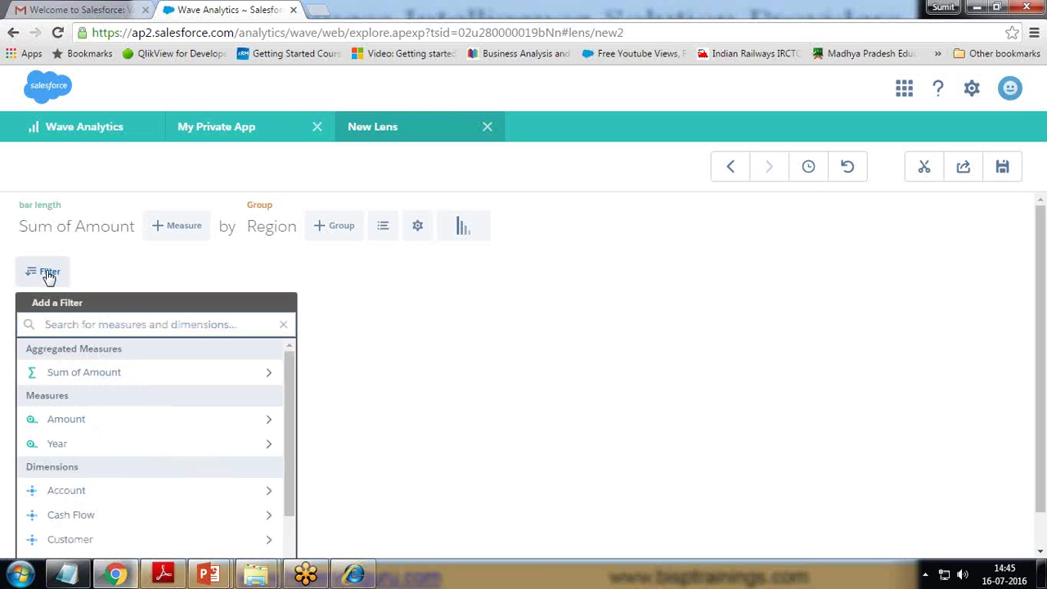
{"action": "left_click", "coordinate": [614, 346]}
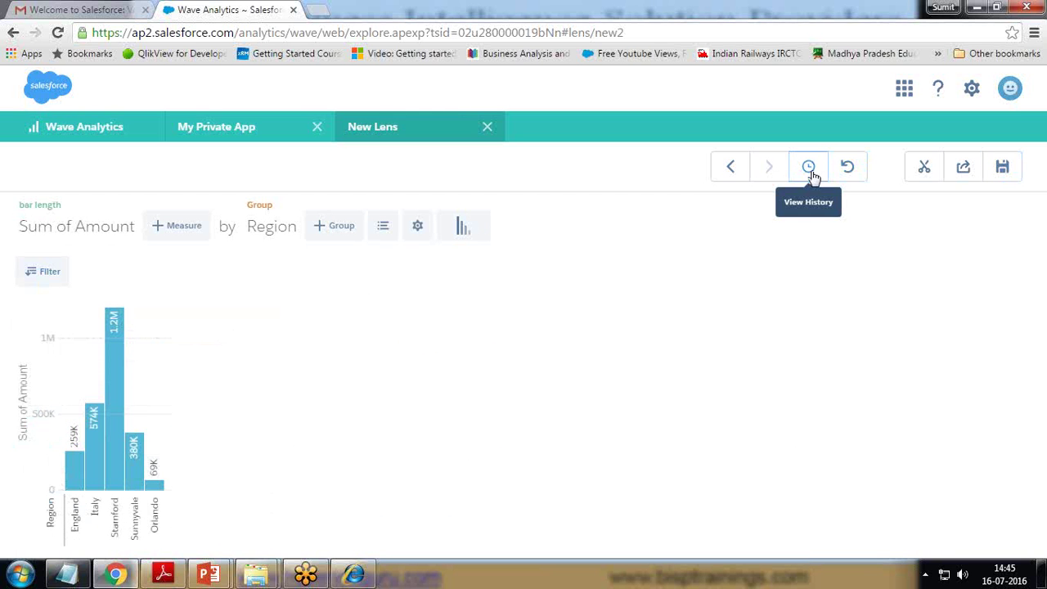
{"action": "left_click", "coordinate": [48, 275]}
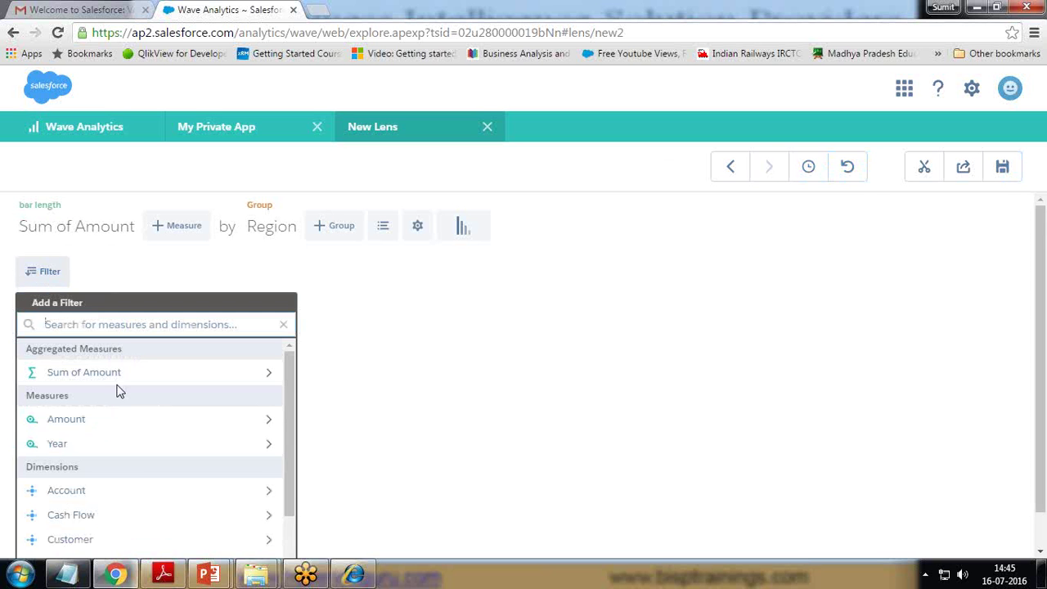
{"action": "scroll", "coordinate": [119, 393], "scroll_direction": "down", "scroll_amount": 1}
{"action": "scroll", "coordinate": [120, 393], "scroll_direction": "down", "scroll_amount": 2}
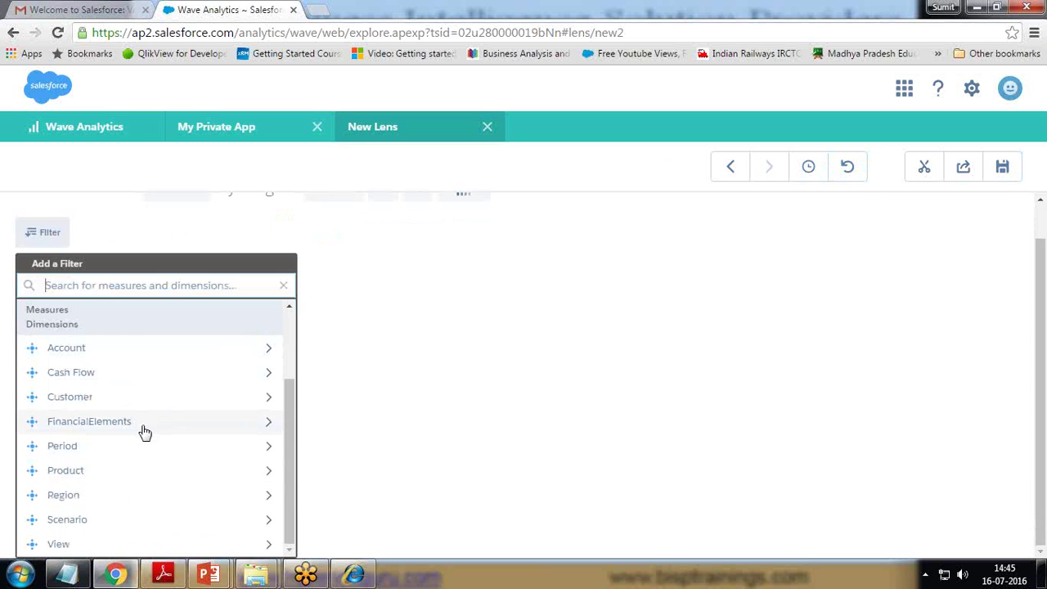
{"action": "left_click", "coordinate": [144, 424]}
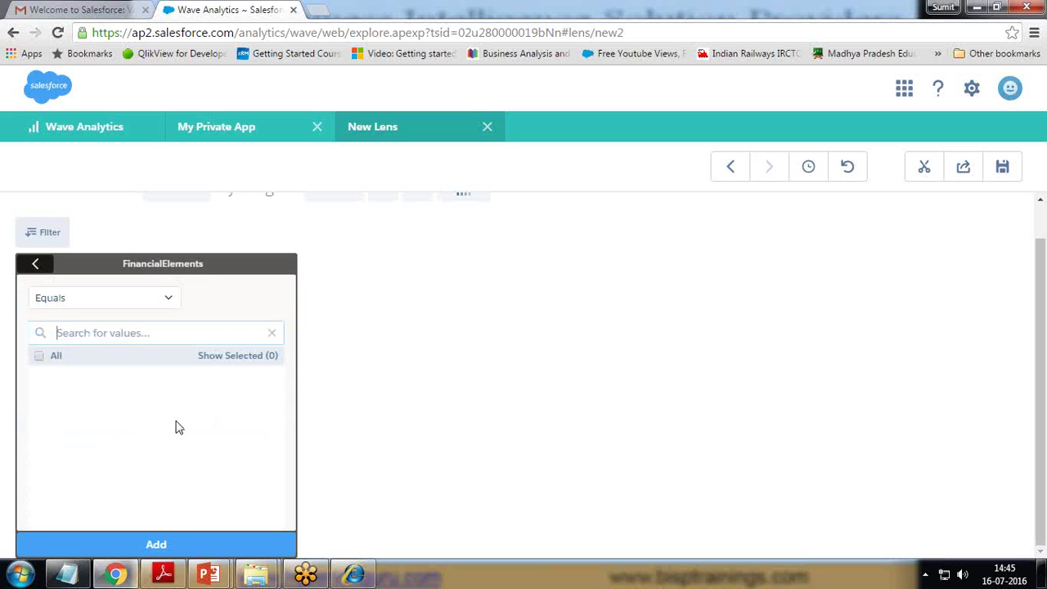
{"action": "left_click", "coordinate": [39, 356]}
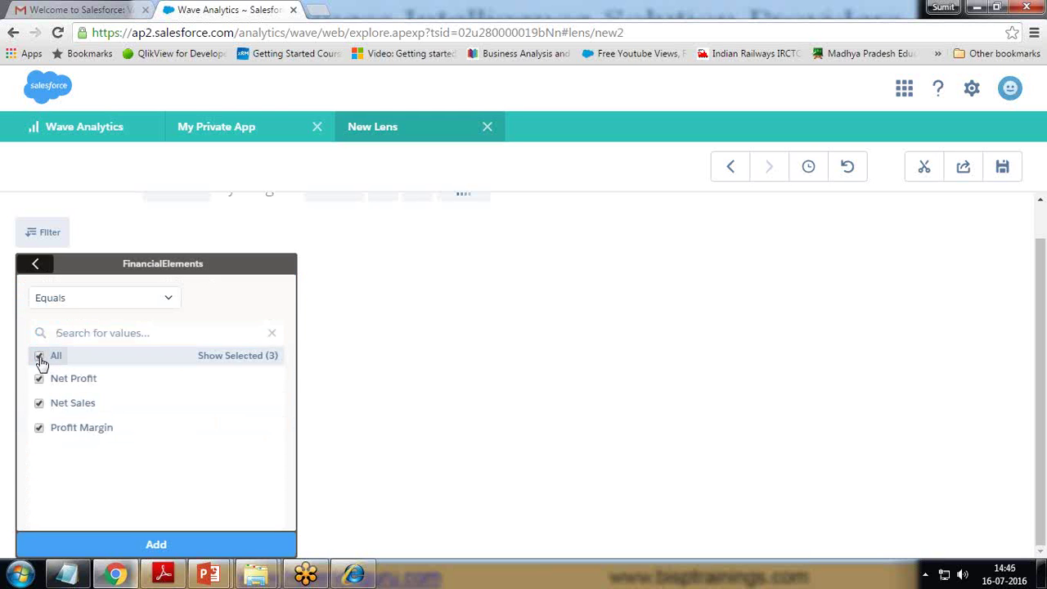
{"action": "left_click", "coordinate": [175, 543]}
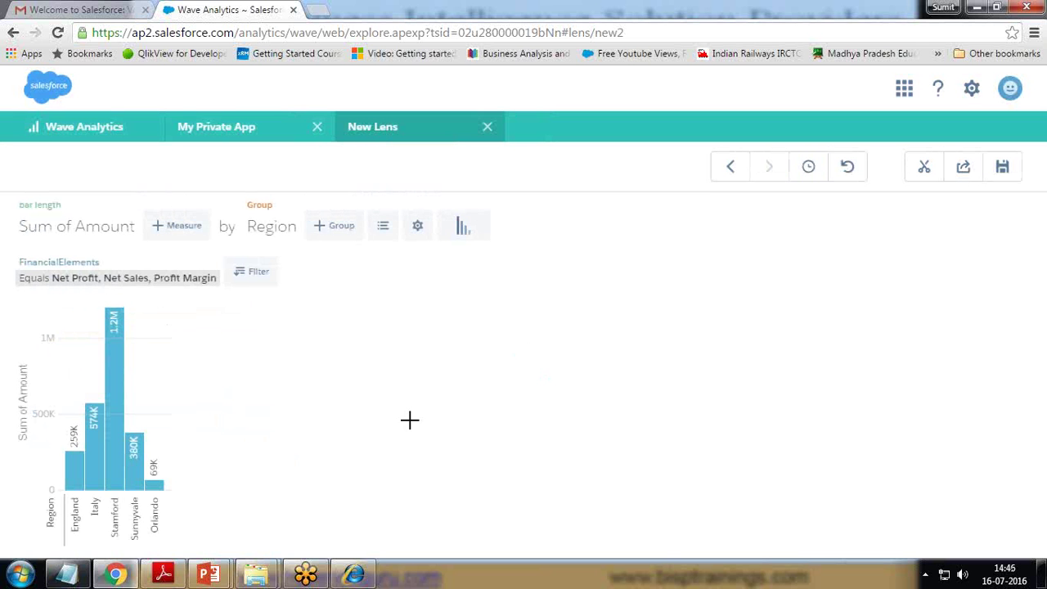
{"action": "left_click", "coordinate": [243, 276]}
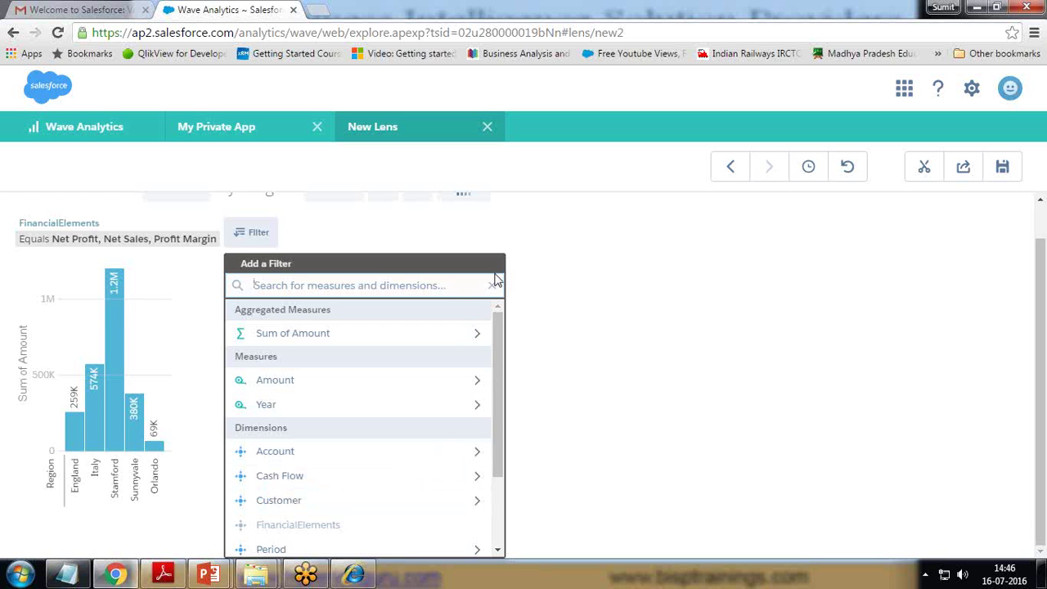
{"action": "left_click", "coordinate": [670, 379]}
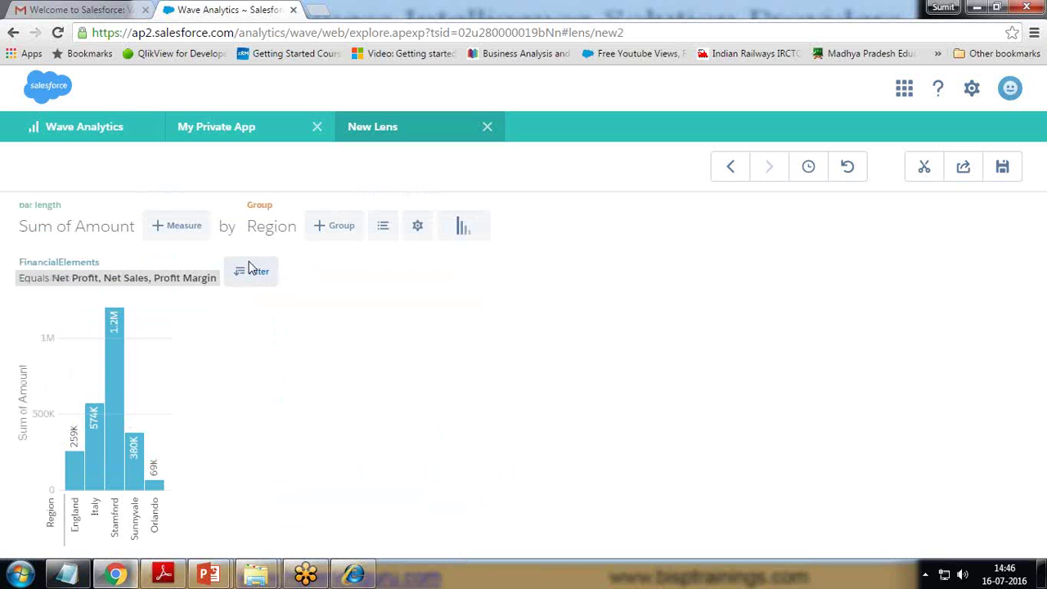
{"action": "left_click", "coordinate": [213, 261]}
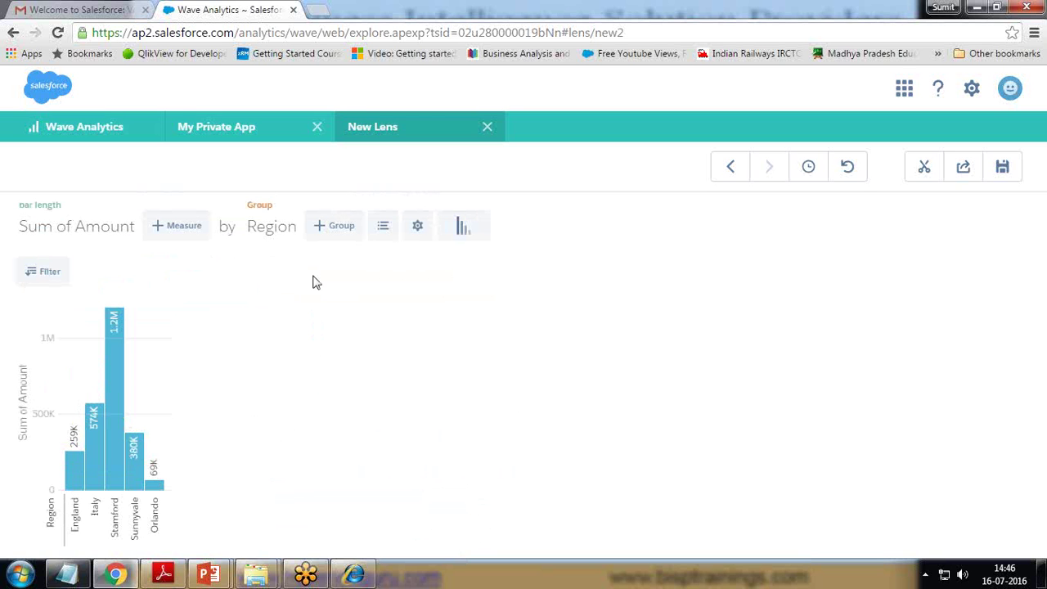
- Set the chart's sort order to ascending, from Orlando (69K) to Stamford (1.2M)
{"action": "left_click", "coordinate": [384, 232]}
{"action": "left_click", "coordinate": [417, 229]}
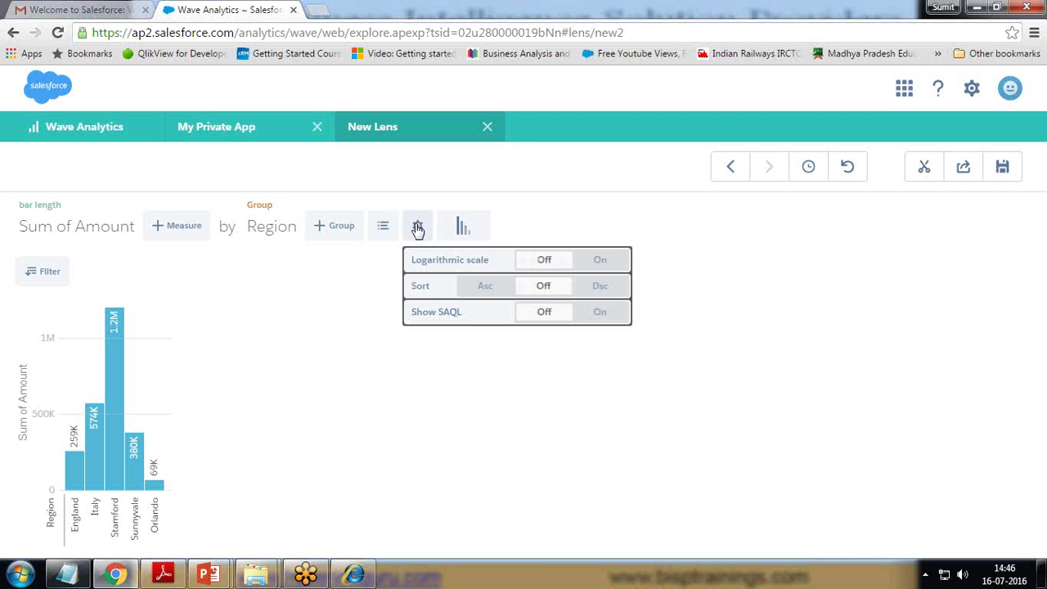
{"action": "left_click", "coordinate": [490, 286]}
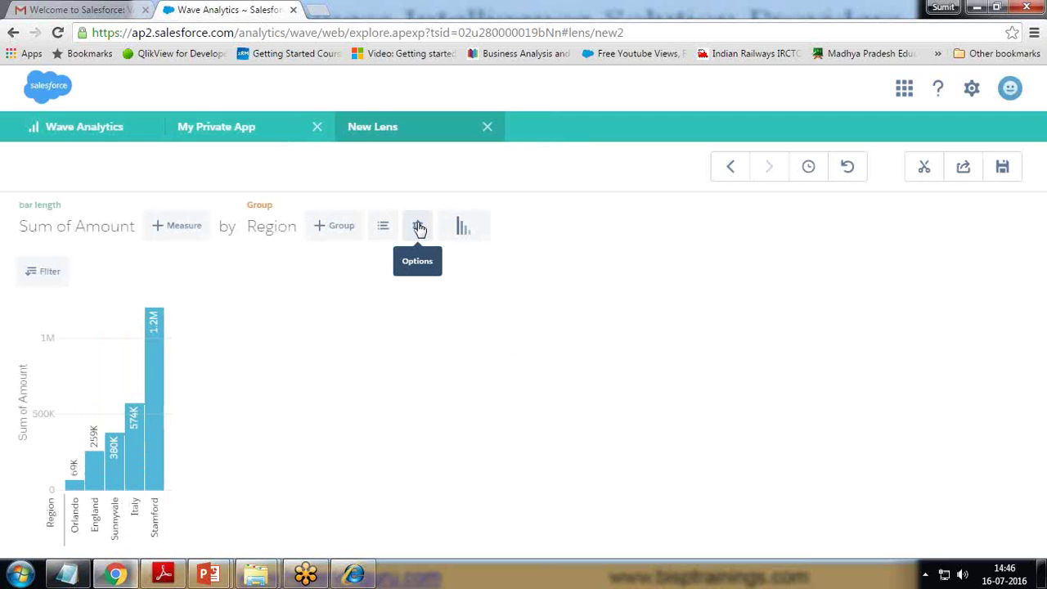
{"action": "left_click", "coordinate": [464, 229]}
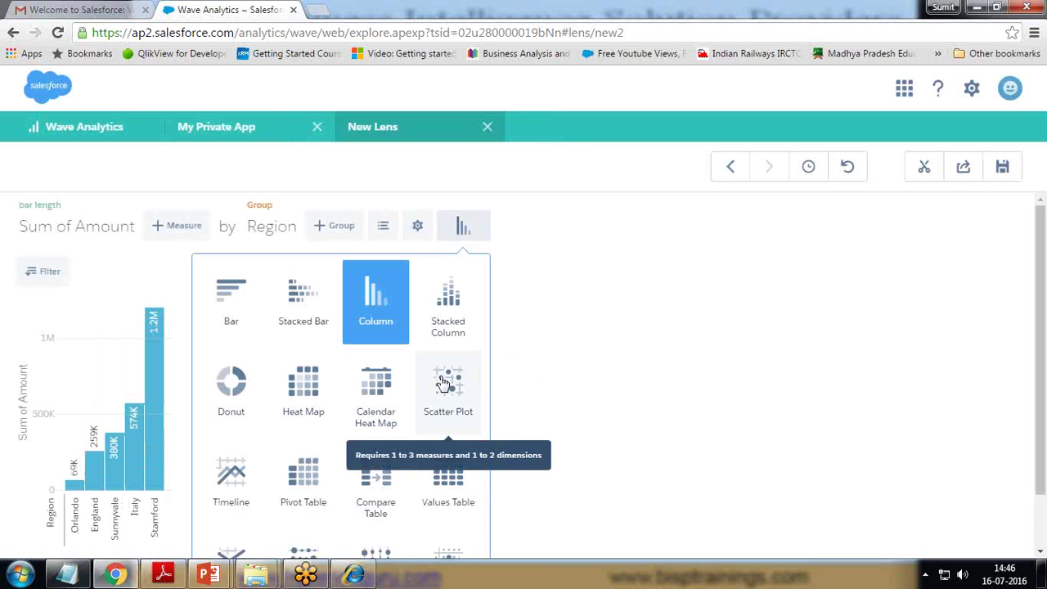
- Cycle the chart through Donut, Timeline and Values Table, ending on Column
{"action": "left_click", "coordinate": [233, 391]}
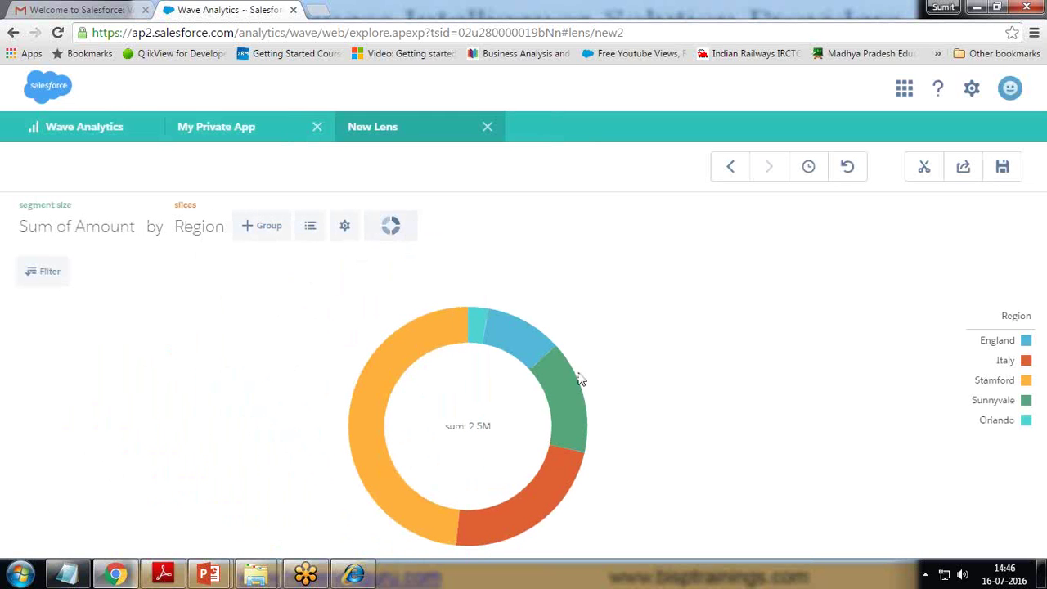
{"action": "left_click", "coordinate": [396, 228]}
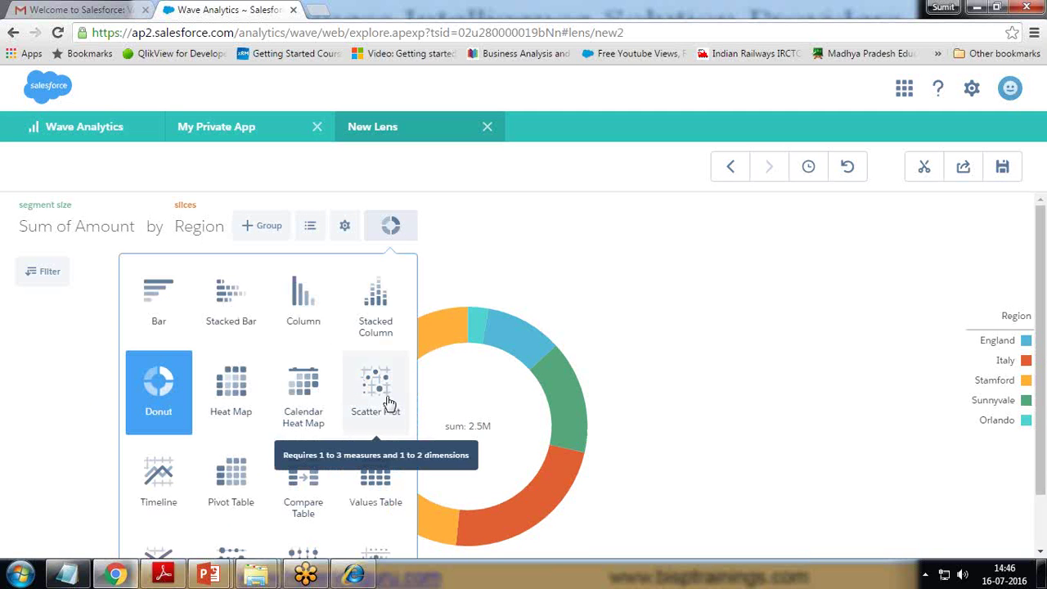
{"action": "scroll", "coordinate": [234, 416], "scroll_direction": "down", "scroll_amount": 1}
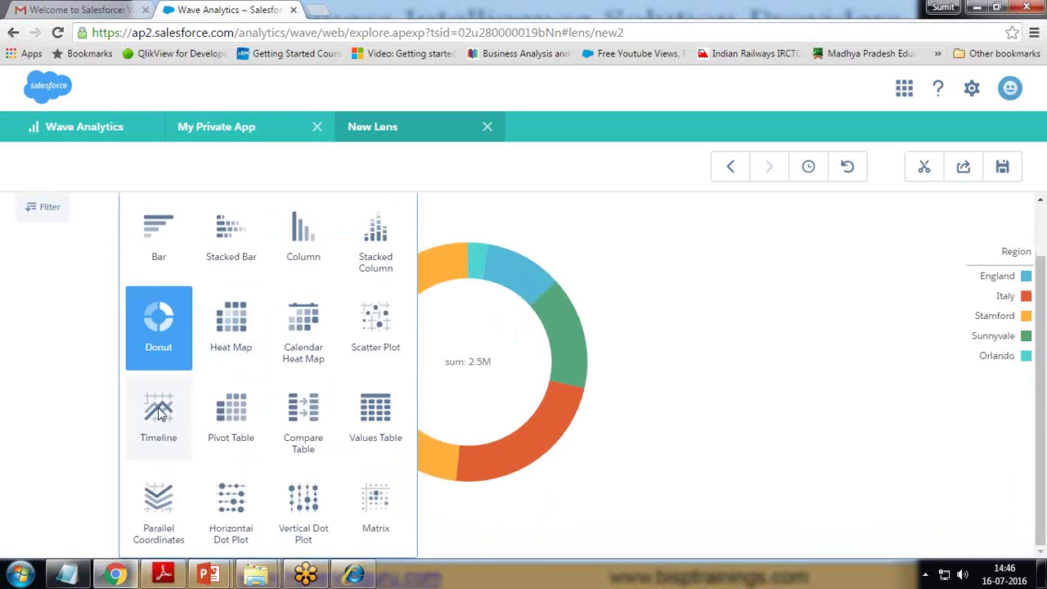
{"action": "left_click", "coordinate": [160, 417]}
{"action": "left_click", "coordinate": [392, 228]}
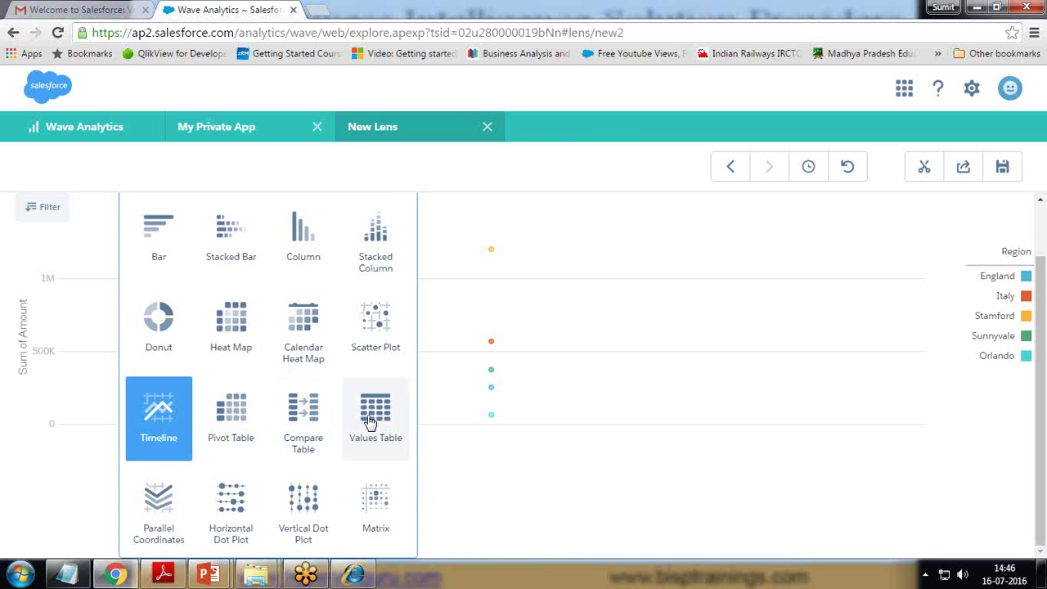
{"action": "left_click", "coordinate": [375, 415]}
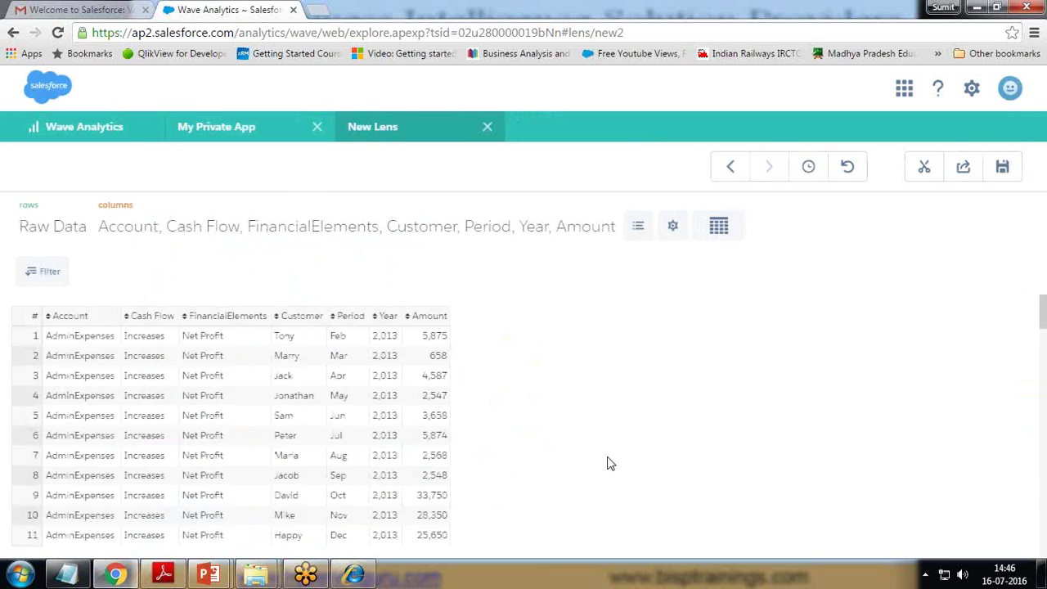
{"action": "scroll", "coordinate": [206, 479], "scroll_direction": "down", "scroll_amount": 10}
{"action": "scroll", "coordinate": [218, 479], "scroll_direction": "up", "scroll_amount": 10}
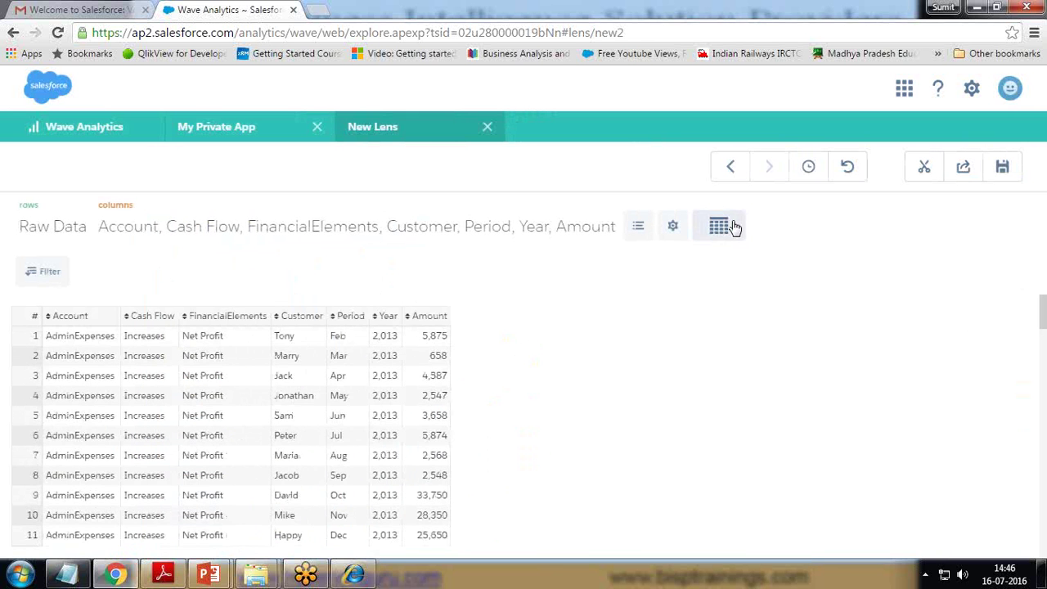
{"action": "left_click", "coordinate": [725, 226]}
{"action": "left_click", "coordinate": [632, 231]}
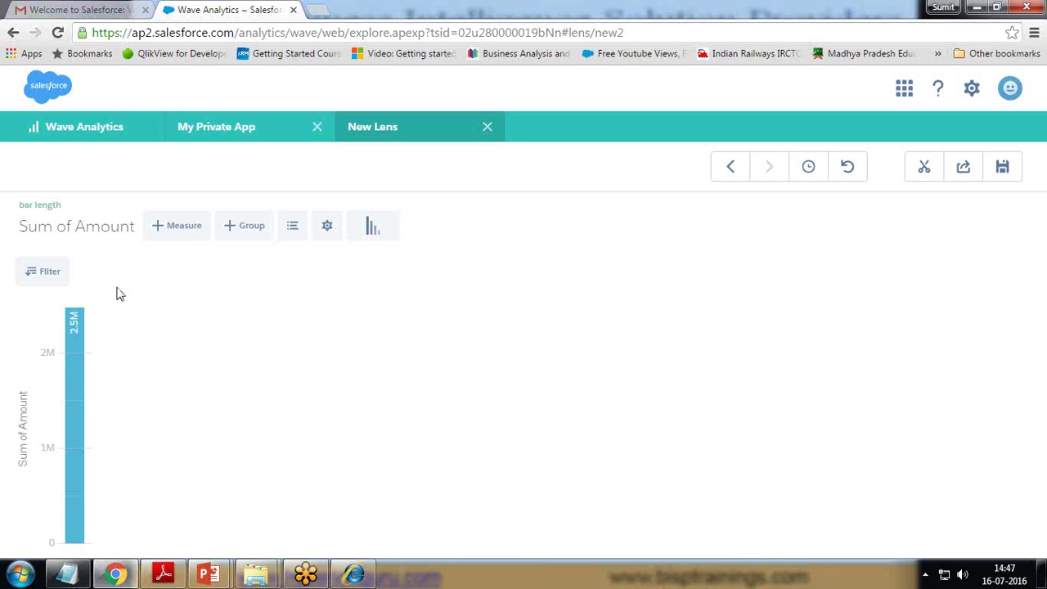
- Regroup by Region and restore the 'chart type changed to: pie' state from View History
{"action": "left_click", "coordinate": [250, 227]}
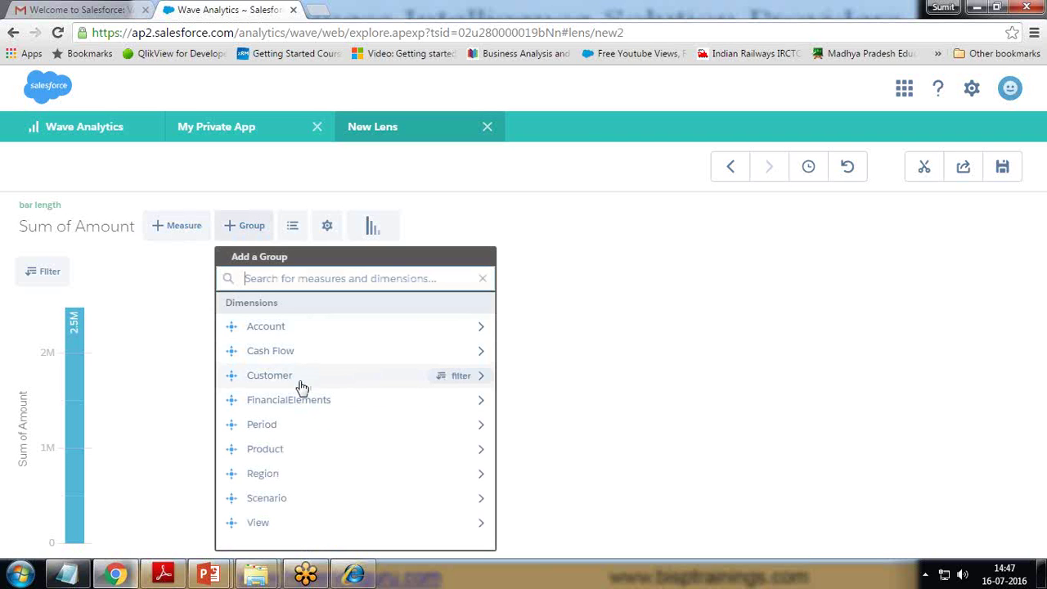
{"action": "left_click", "coordinate": [275, 475]}
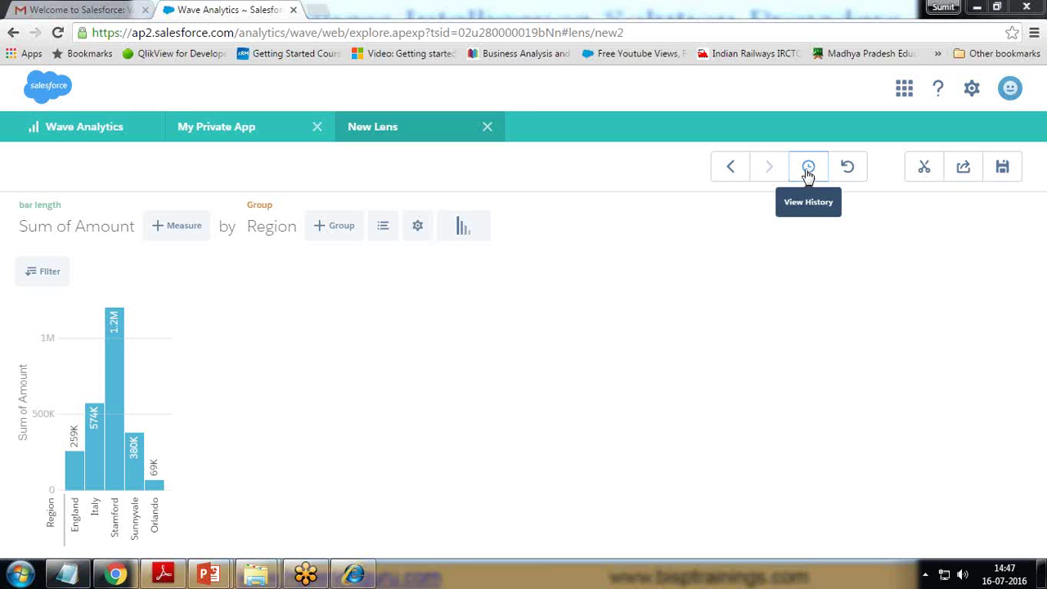
{"action": "left_click", "coordinate": [808, 172]}
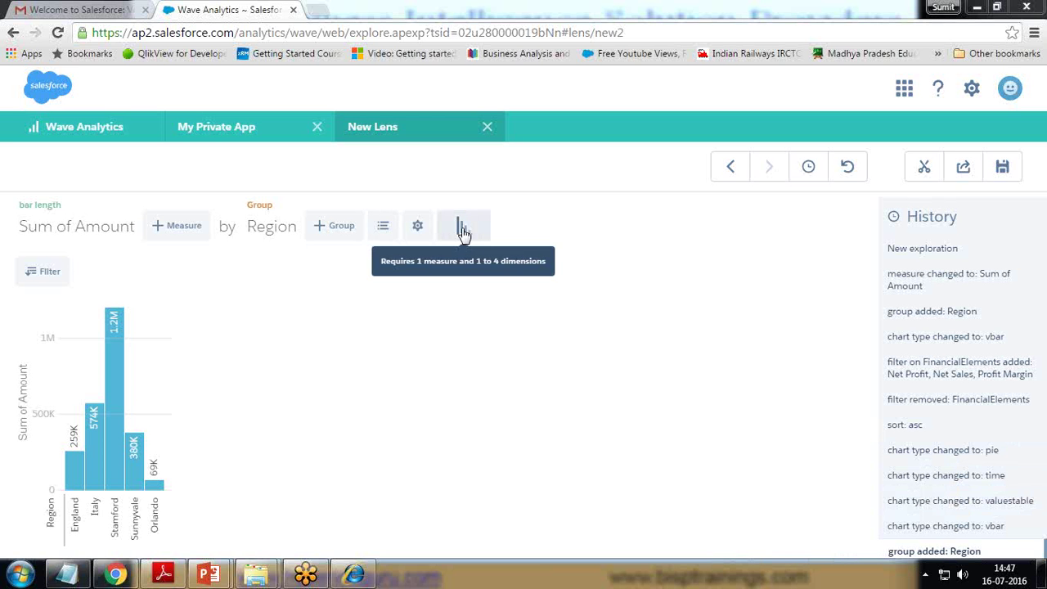
{"action": "left_click", "coordinate": [930, 451]}
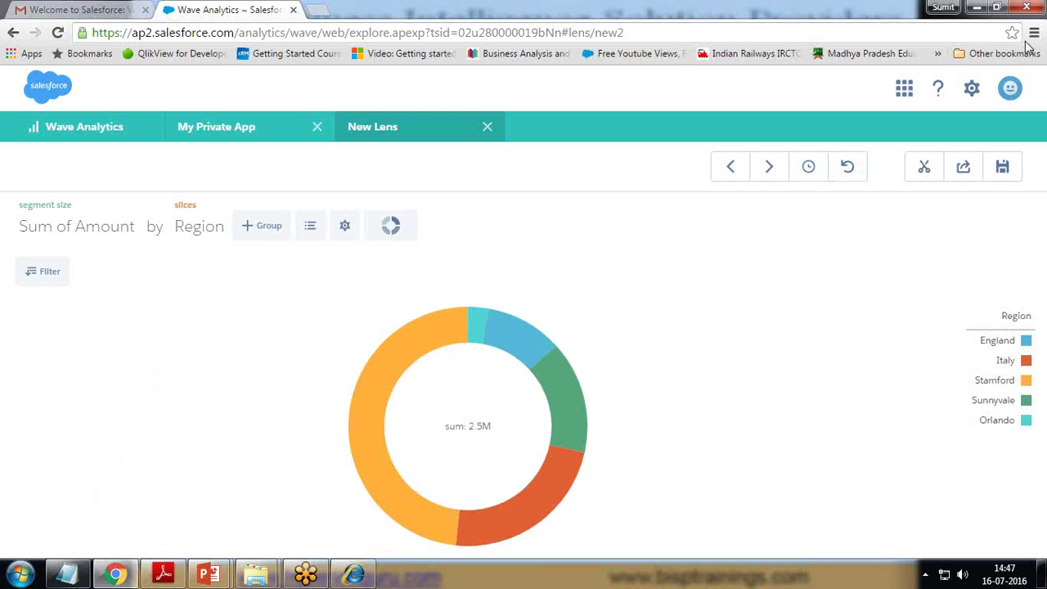
- Look through the Share dialog's Post to Feed and Download options without sharing
{"action": "left_click", "coordinate": [962, 169]}
{"action": "left_click", "coordinate": [418, 250]}
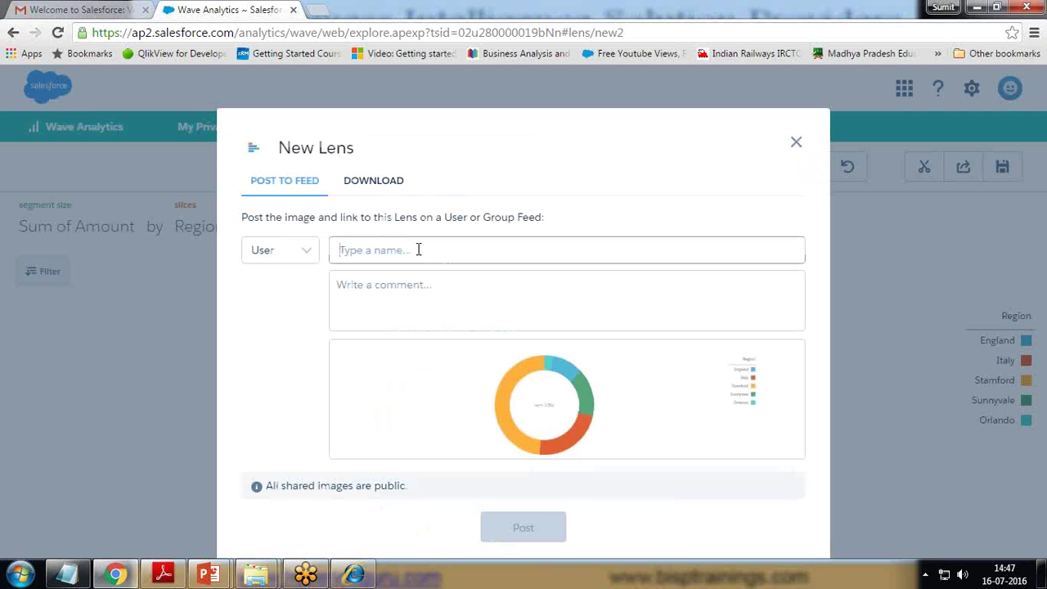
{"action": "left_click", "coordinate": [304, 250]}
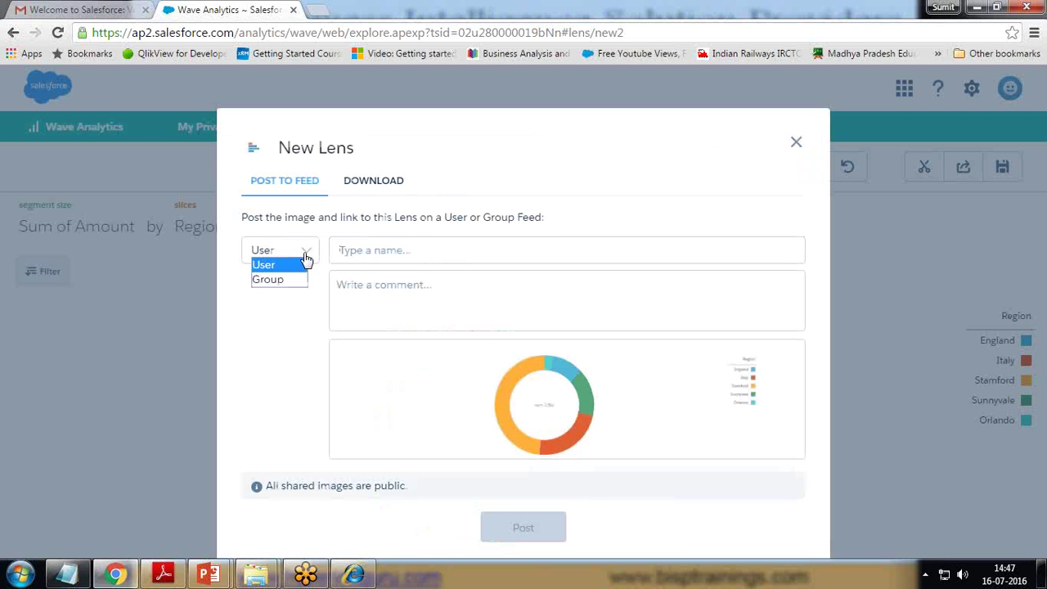
{"action": "left_click", "coordinate": [278, 313]}
{"action": "left_click", "coordinate": [382, 183]}
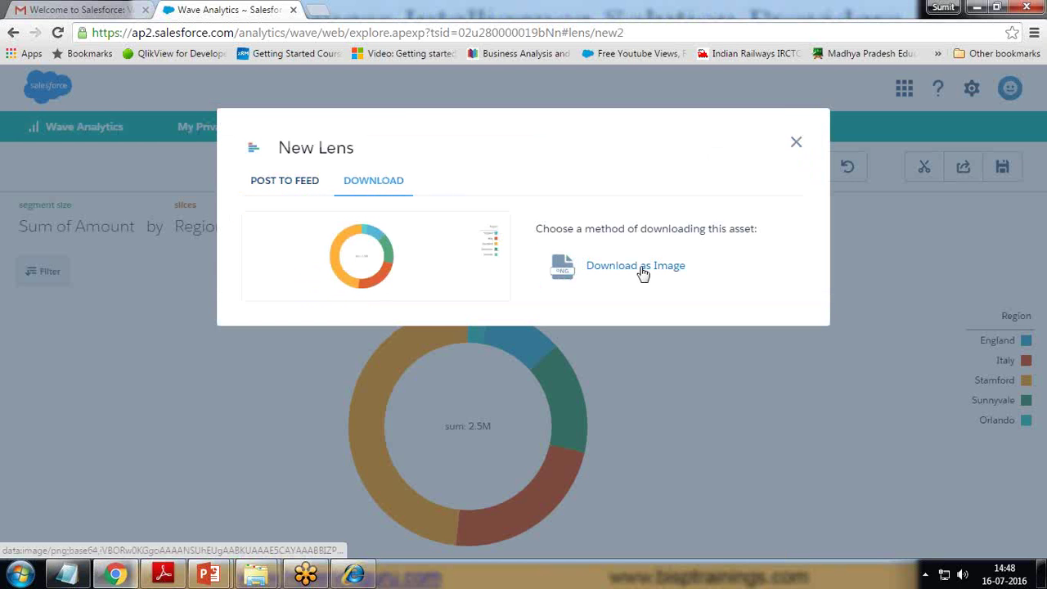
{"action": "left_click", "coordinate": [796, 142]}
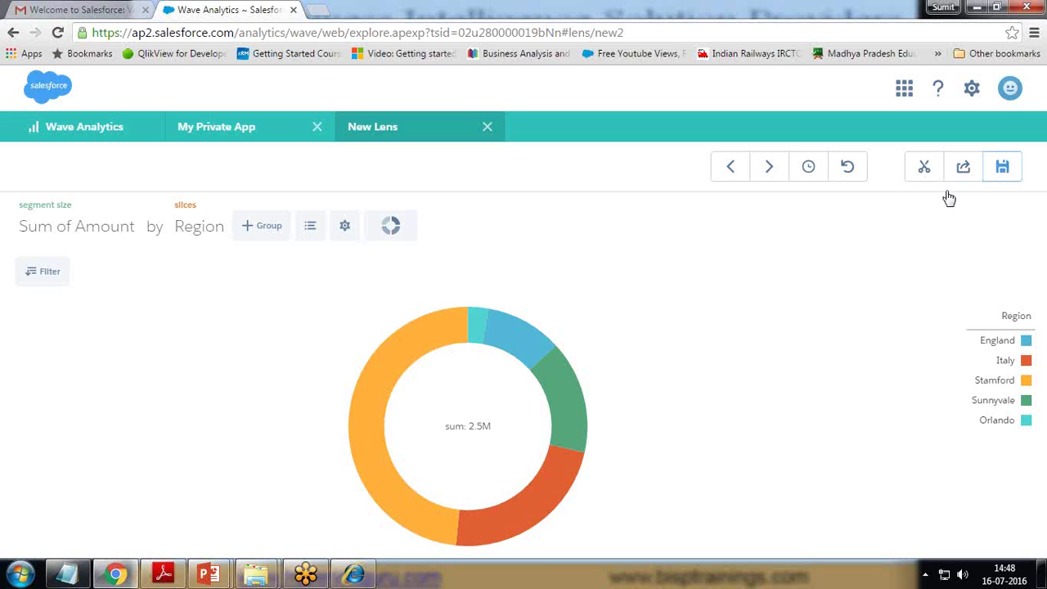
- Save the lens as 'Region Wise Expenditure' in My Private App
{"action": "left_click", "coordinate": [1004, 168]}
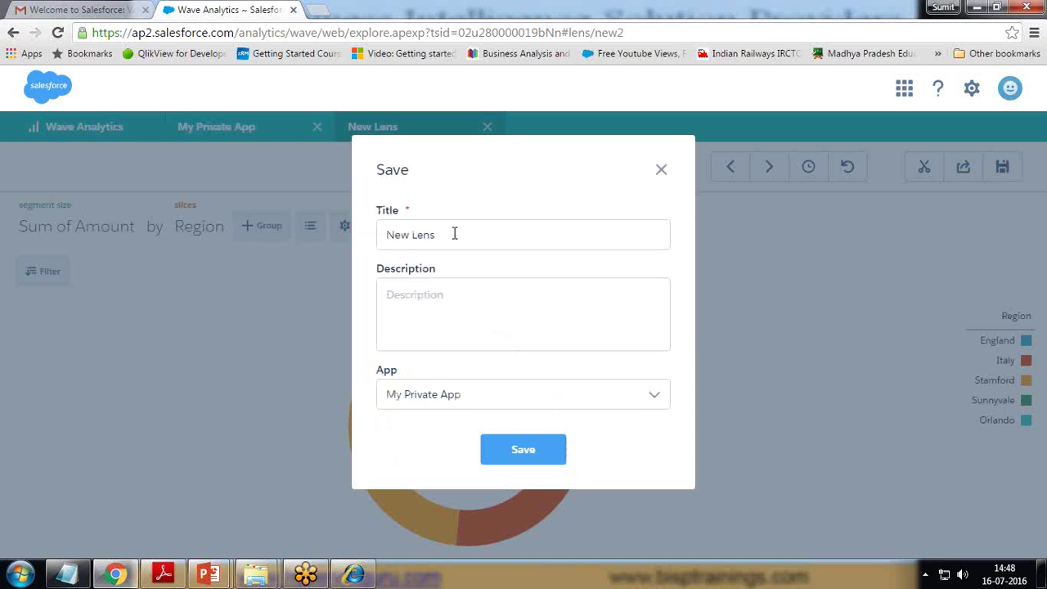
{"action": "left_click_drag", "start_coordinate": [449, 236], "coordinate": [269, 236]}
{"action": "key", "text": "BackSpace"}
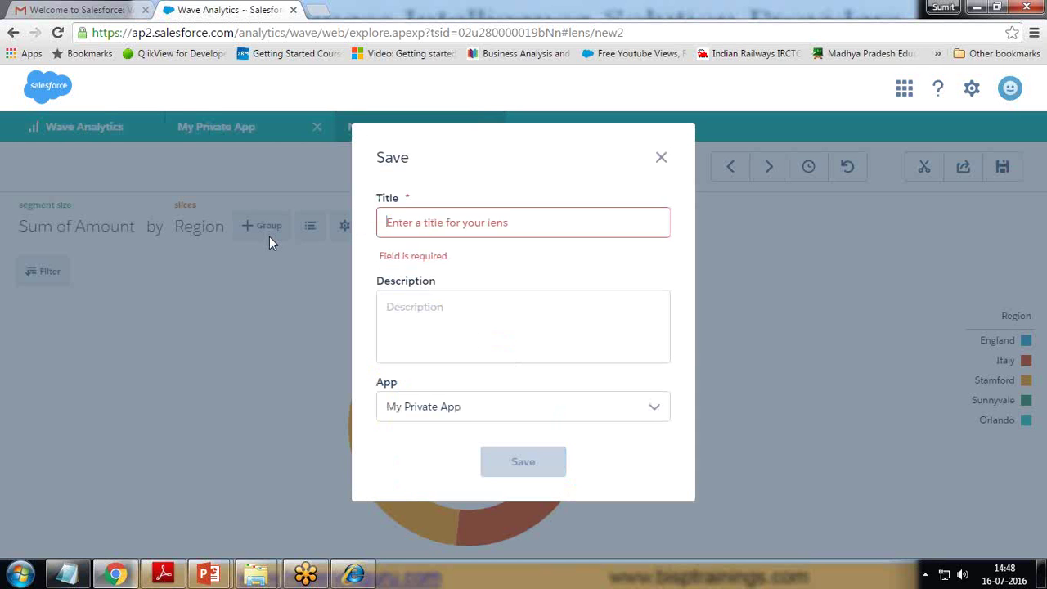
{"action": "type", "text": "Region Wise Expenditure"}
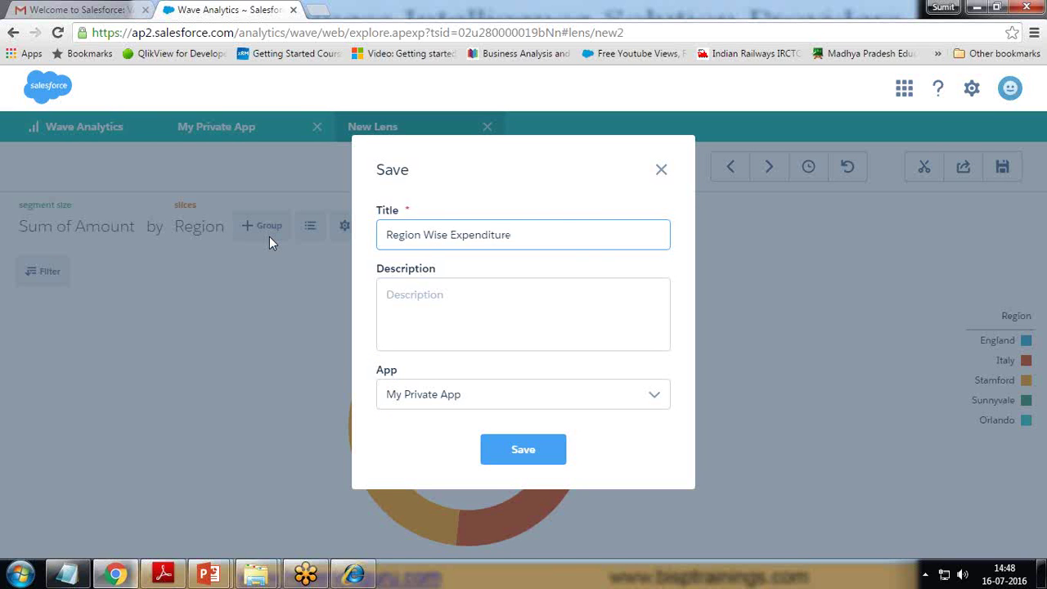
{"action": "left_click", "coordinate": [477, 394]}
{"action": "left_click", "coordinate": [456, 435]}
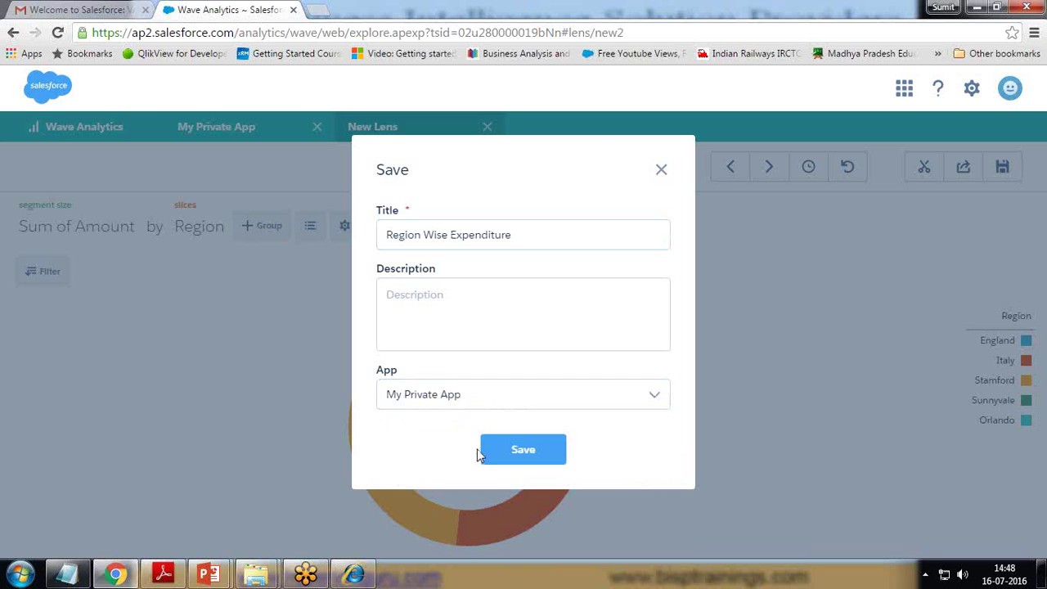
{"action": "left_click", "coordinate": [507, 453]}
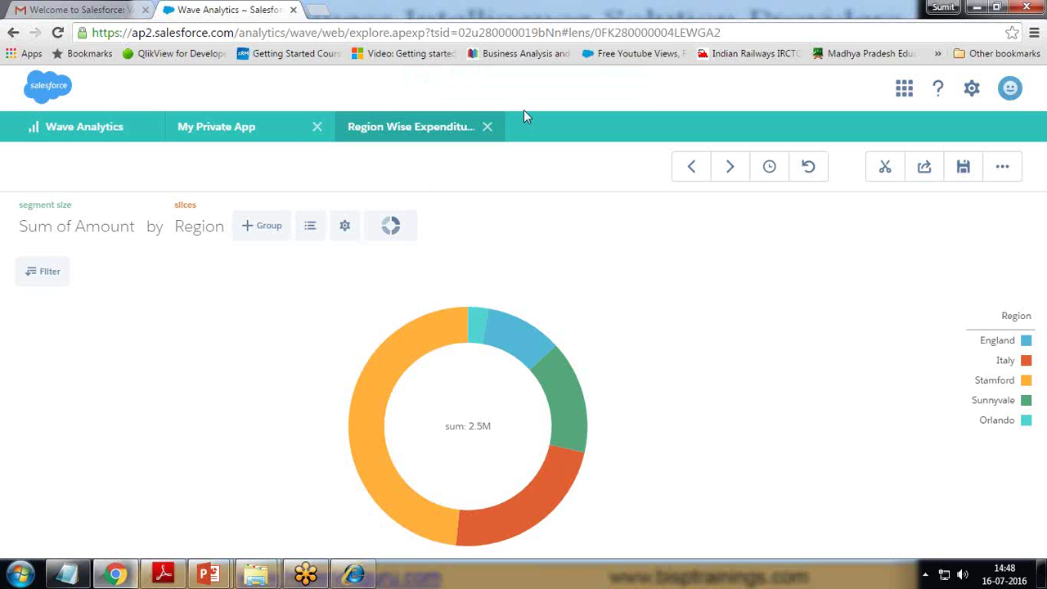
- Close the Region Wise Expenditure lens and create a Blank Dashboard in the Dashboard Designer
{"action": "left_click", "coordinate": [1002, 168]}
{"action": "left_click", "coordinate": [487, 126]}
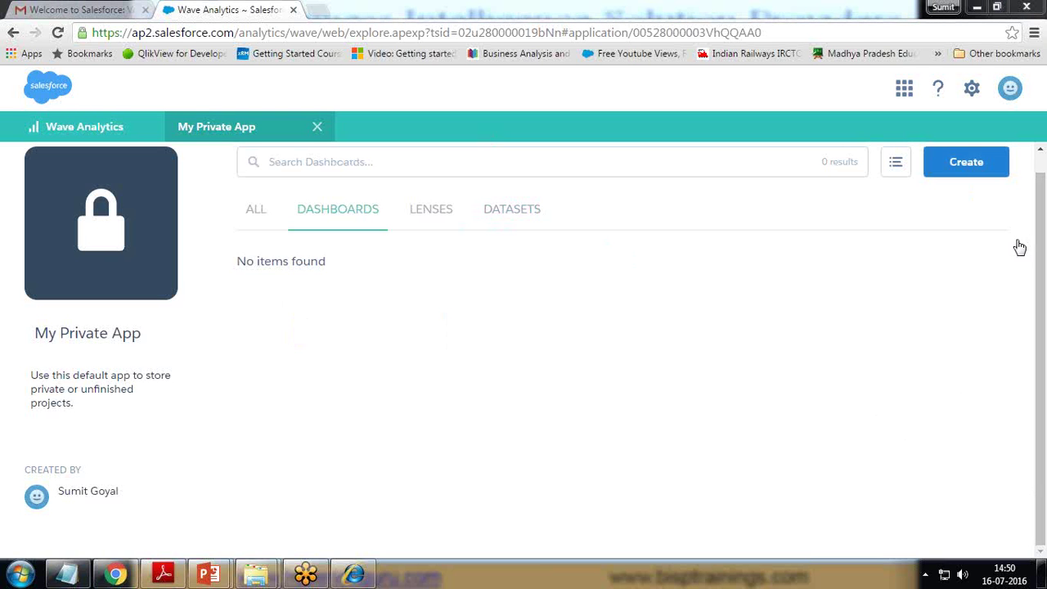
{"action": "left_click", "coordinate": [959, 170]}
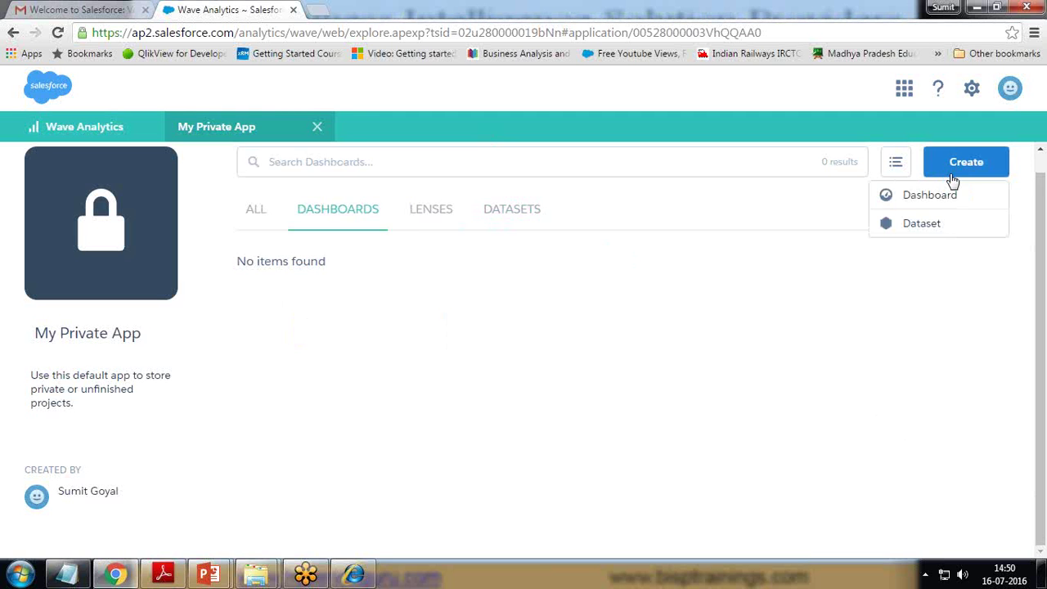
{"action": "left_click", "coordinate": [924, 198]}
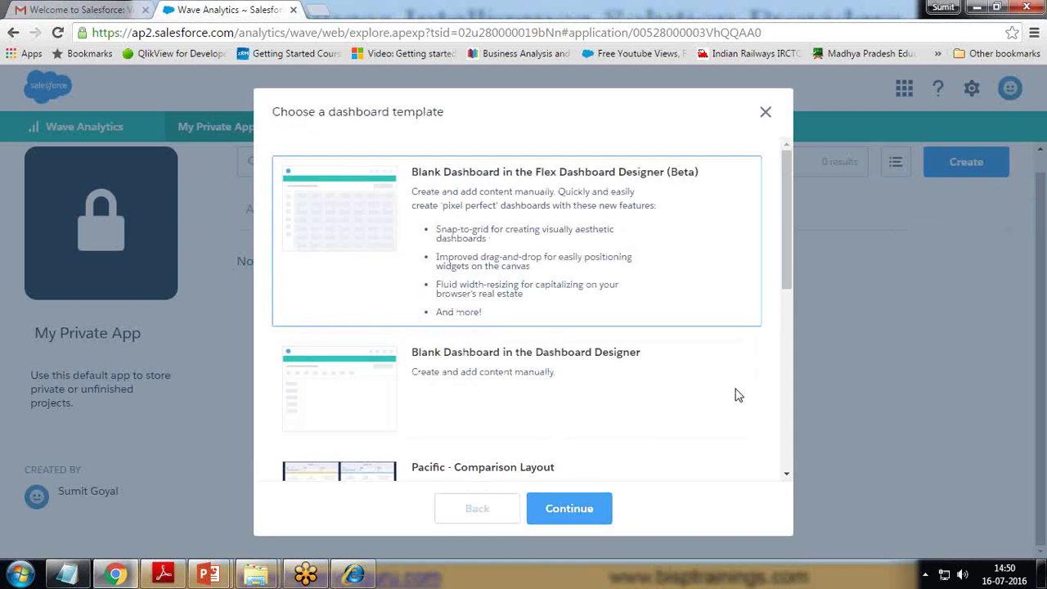
{"action": "left_click_drag", "start_coordinate": [788, 260], "coordinate": [782, 316]}
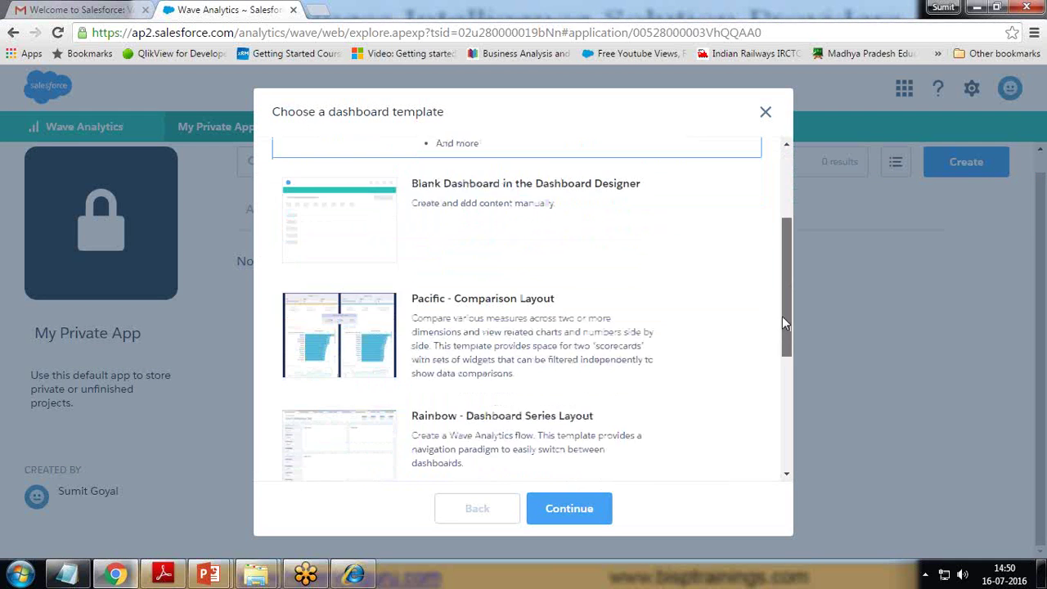
{"action": "left_click", "coordinate": [483, 218]}
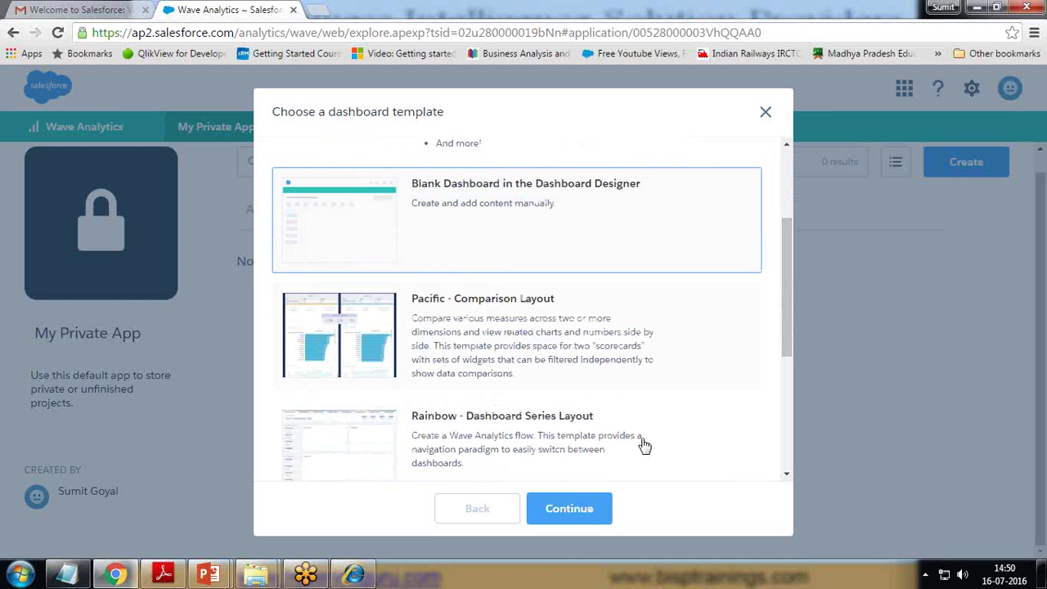
{"action": "left_click_drag", "start_coordinate": [789, 307], "coordinate": [776, 388]}
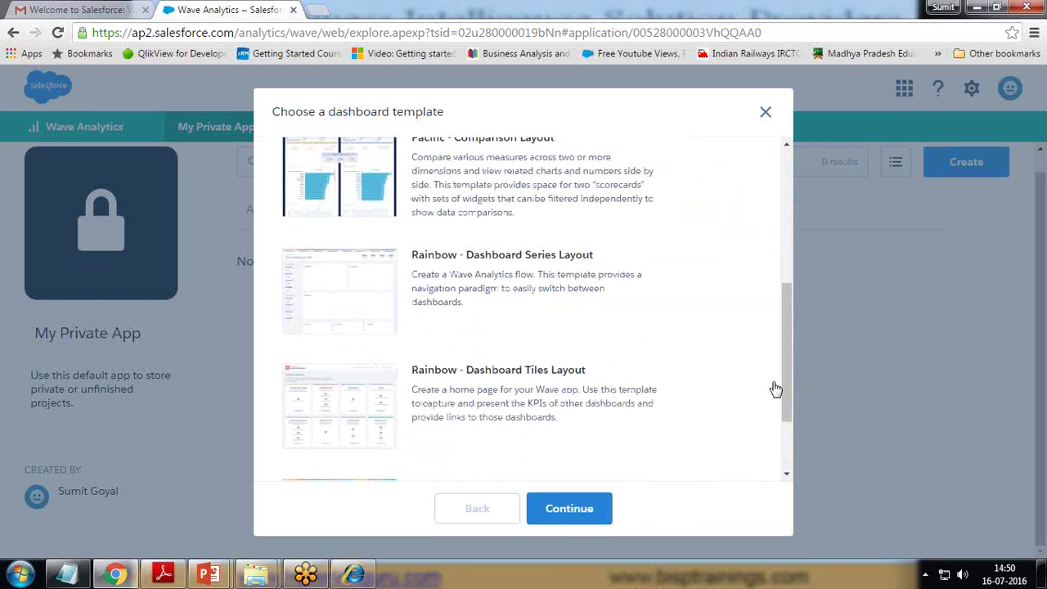
{"action": "left_click", "coordinate": [564, 514]}
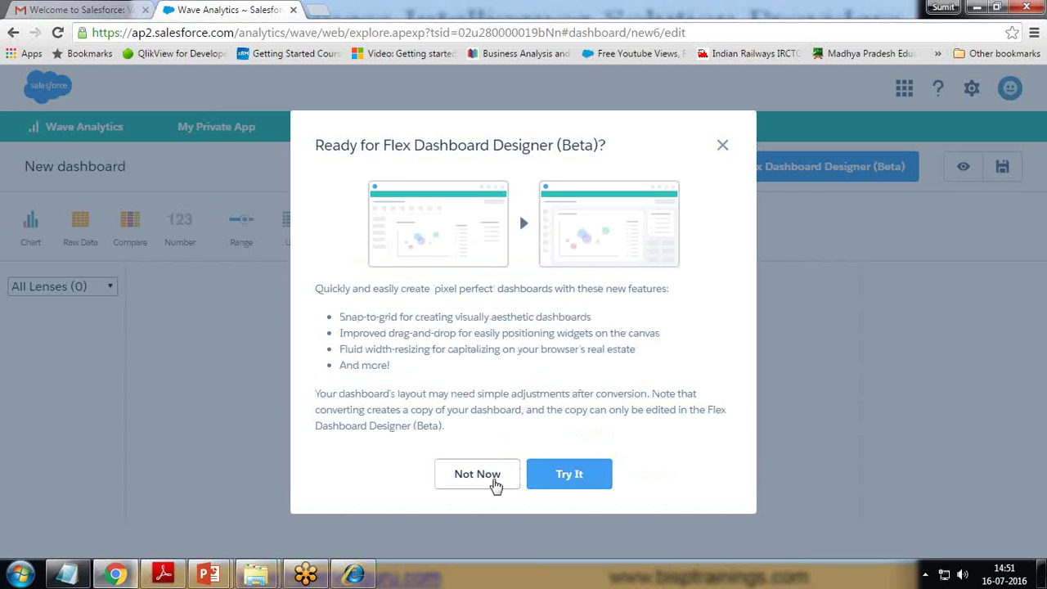
- Decline the Flex conversion and add a chart widget in the classic designer
{"action": "left_click", "coordinate": [488, 476]}
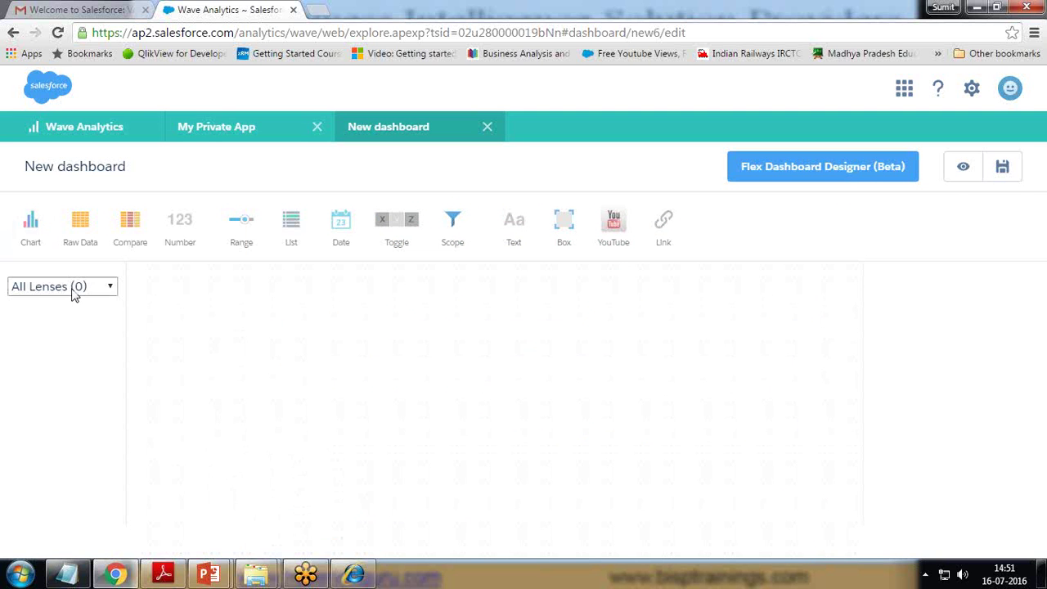
{"action": "left_click", "coordinate": [112, 289]}
{"action": "left_click", "coordinate": [111, 285]}
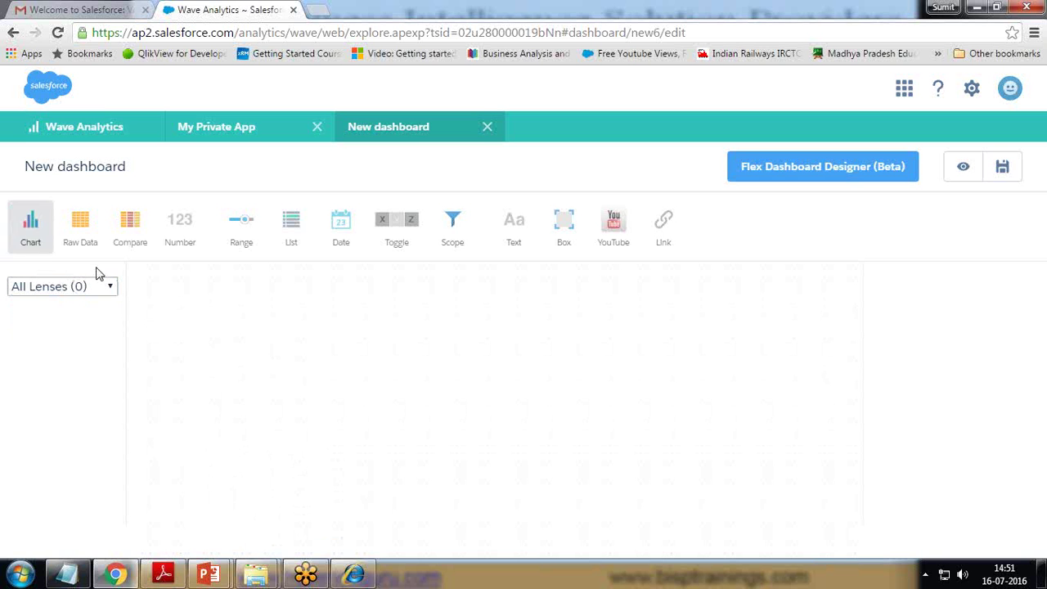
{"action": "left_click", "coordinate": [31, 229]}
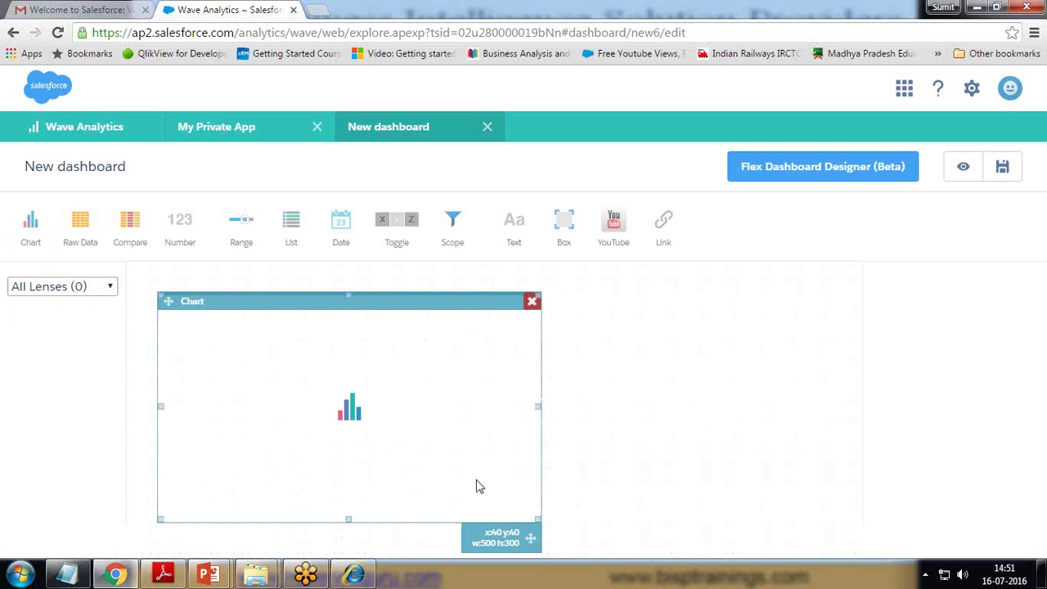
{"action": "left_click", "coordinate": [664, 414]}
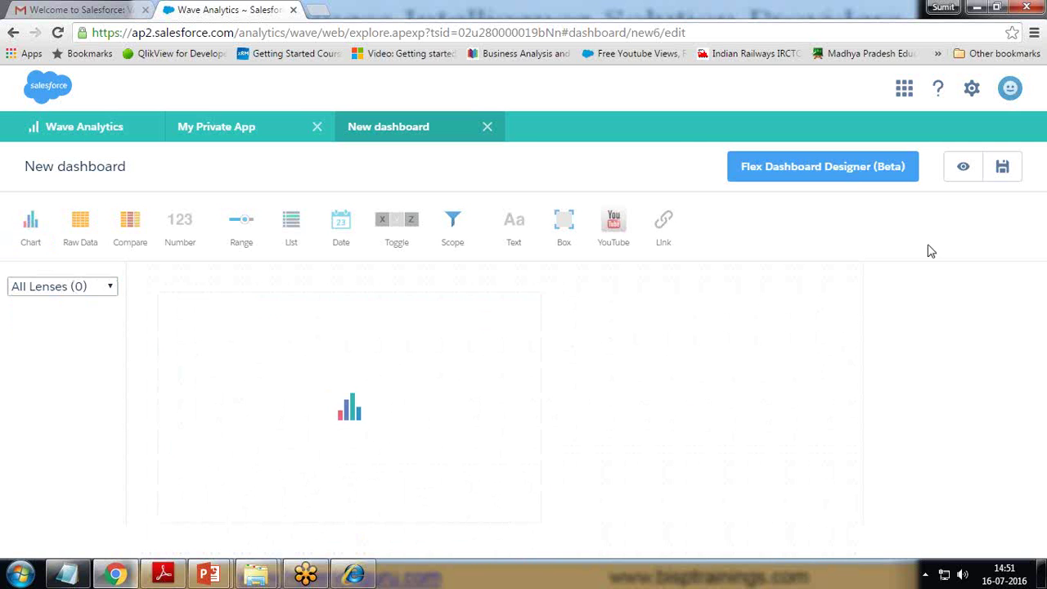
- Open the dashboard in the Flex Dashboard Designer (Beta), preview it, and close the copy
{"action": "left_click", "coordinate": [888, 171]}
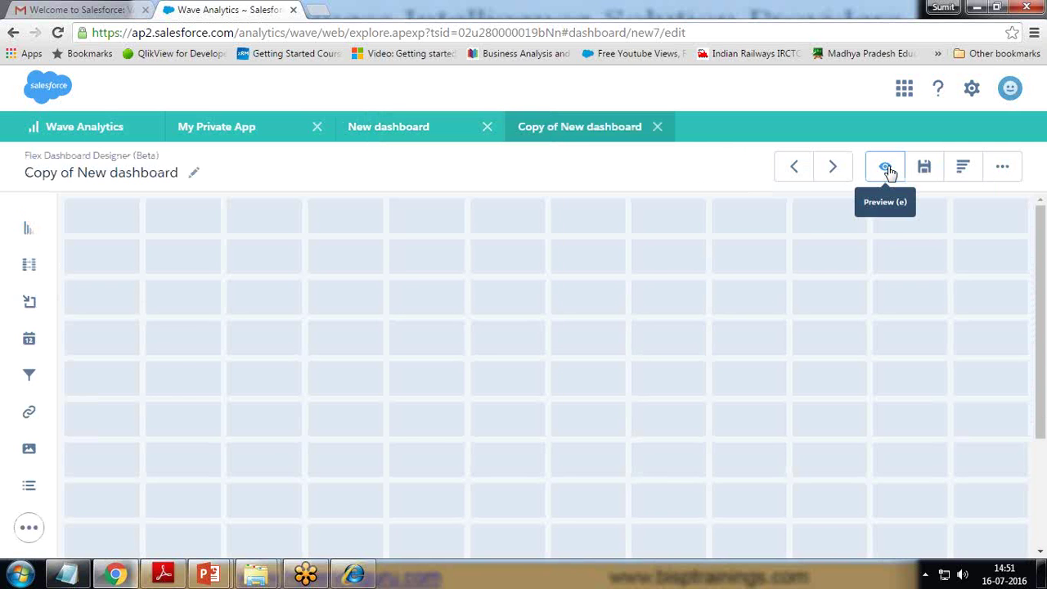
{"action": "left_click", "coordinate": [887, 169]}
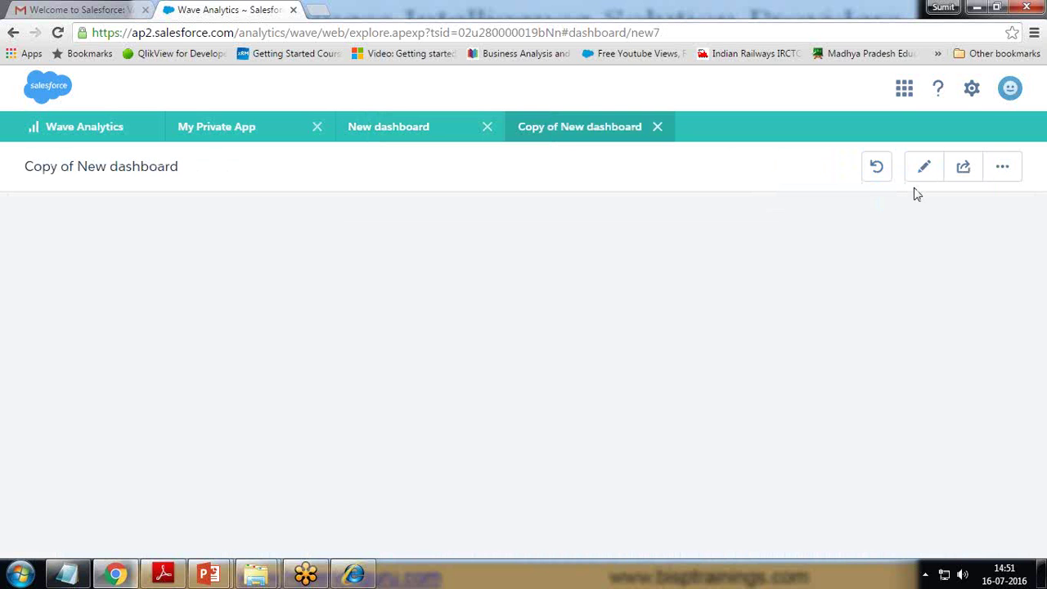
{"action": "left_click", "coordinate": [657, 128]}
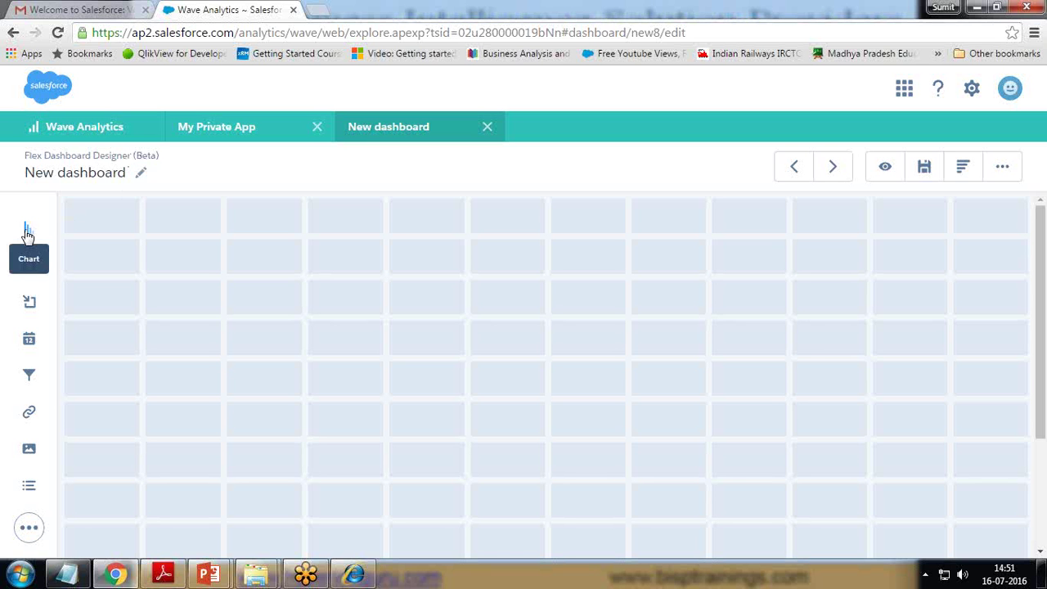
- Drag the Chart icon onto the grid three times to line widgets across the top row
{"action": "left_click_drag", "start_coordinate": [25, 233], "coordinate": [121, 260]}
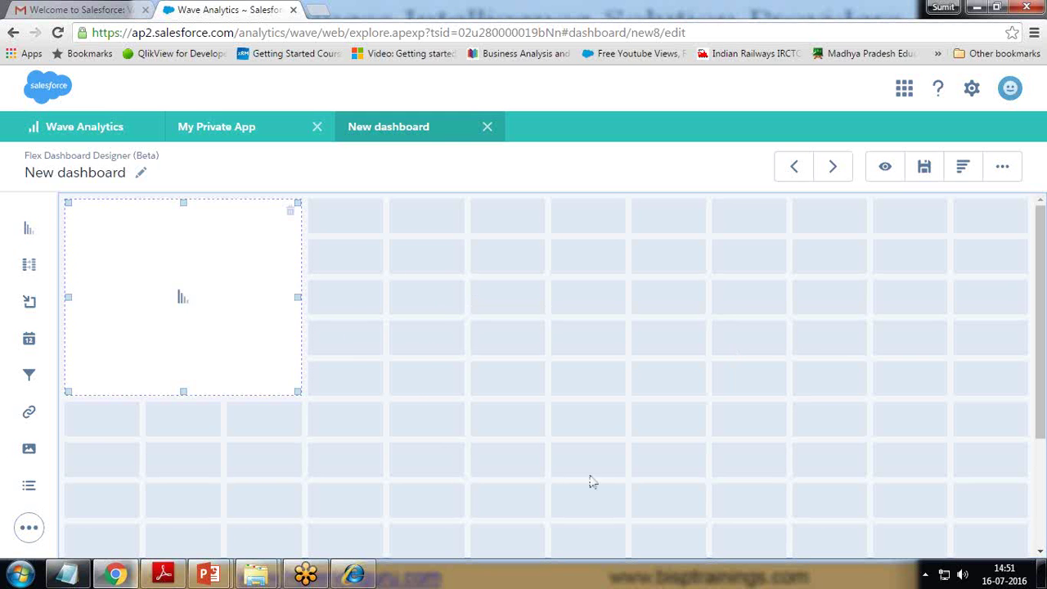
{"action": "left_click_drag", "start_coordinate": [26, 234], "coordinate": [351, 265]}
{"action": "left_click_drag", "start_coordinate": [31, 229], "coordinate": [271, 275]}
{"action": "left_click_drag", "start_coordinate": [32, 231], "coordinate": [578, 249]}
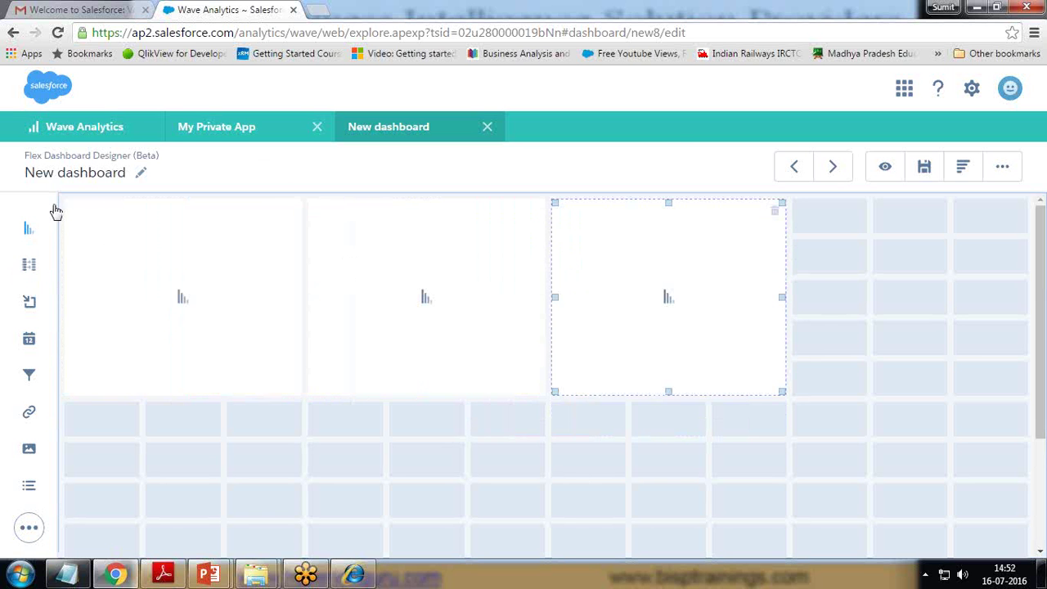
{"action": "left_click_drag", "start_coordinate": [28, 229], "coordinate": [4, 241]}
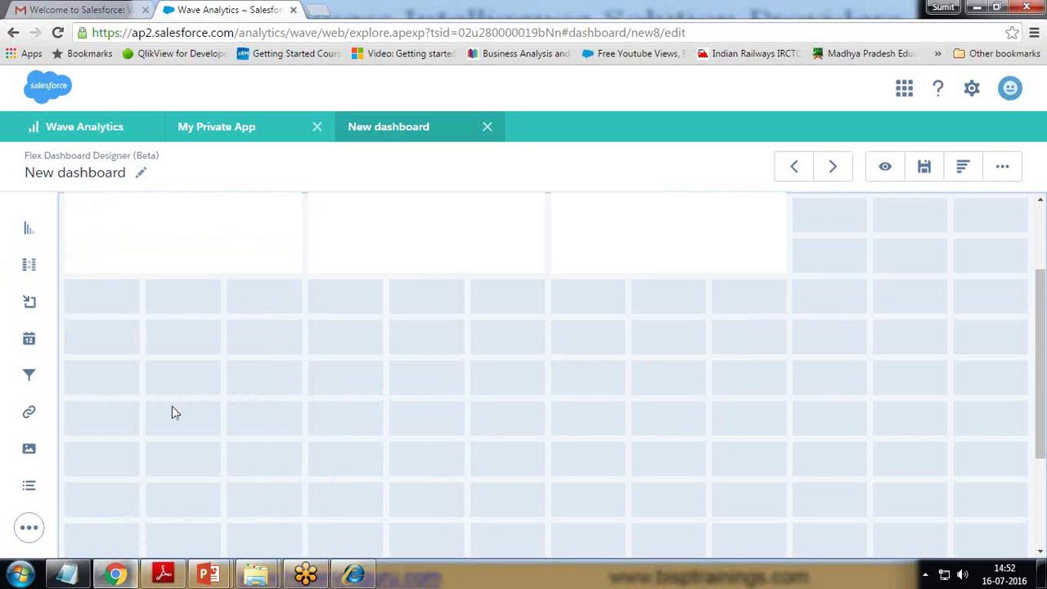
{"action": "scroll", "coordinate": [172, 407], "scroll_direction": "up", "scroll_amount": 2}
- Set the dashboard's Background Color to the teal Primary swatch in Properties
{"action": "left_click", "coordinate": [1006, 168]}
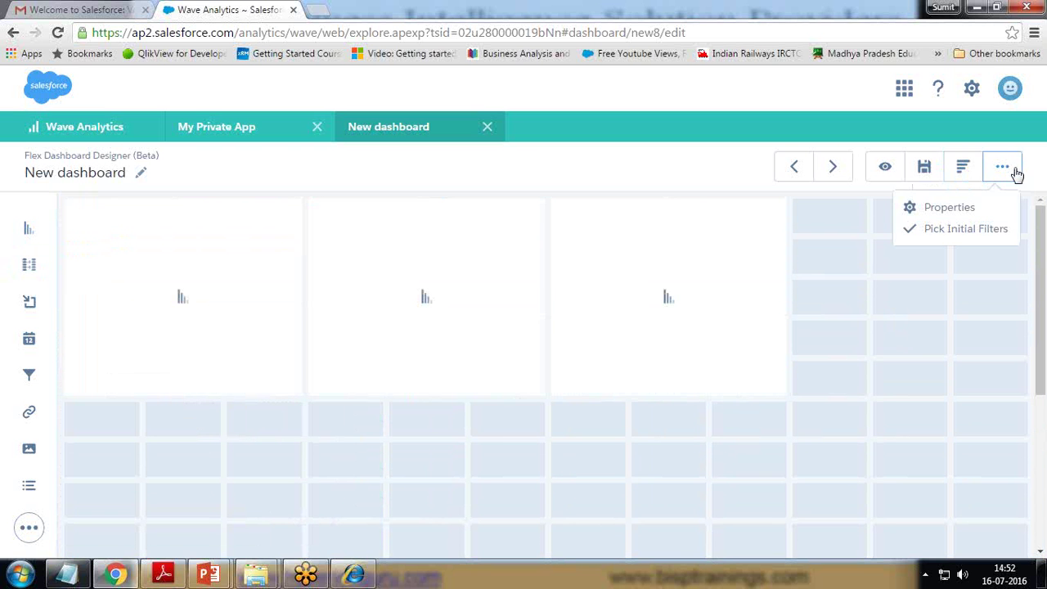
{"action": "left_click", "coordinate": [945, 209]}
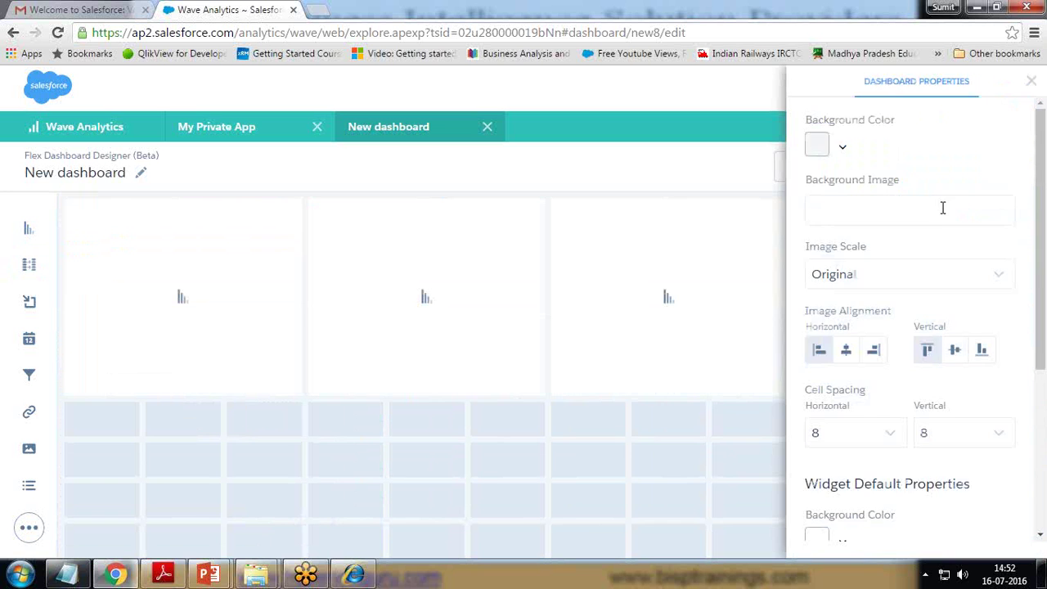
{"action": "left_click", "coordinate": [839, 151]}
{"action": "left_click", "coordinate": [880, 206]}
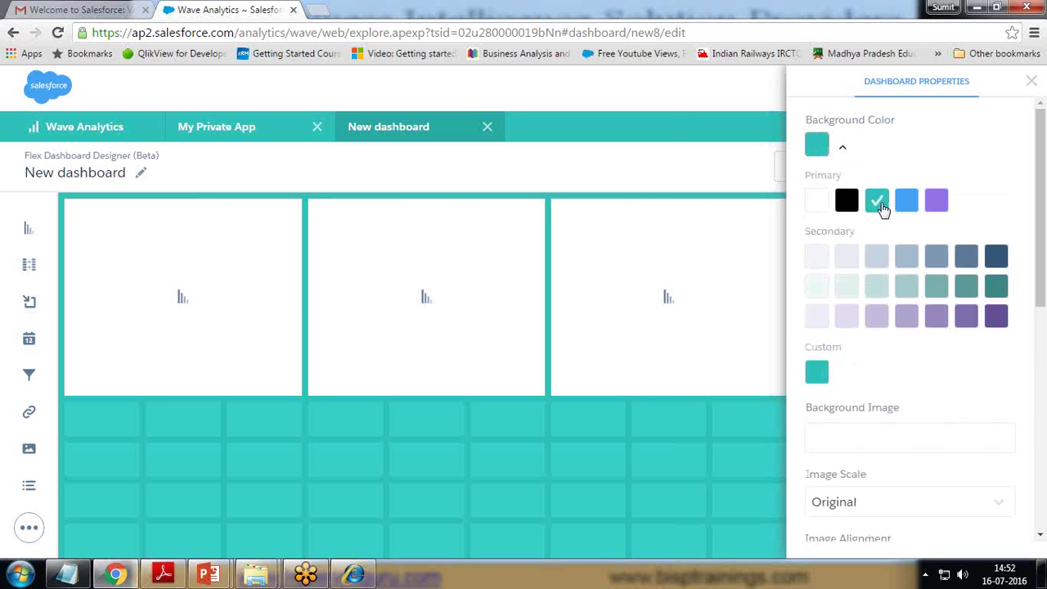
{"action": "left_click", "coordinate": [1031, 83]}
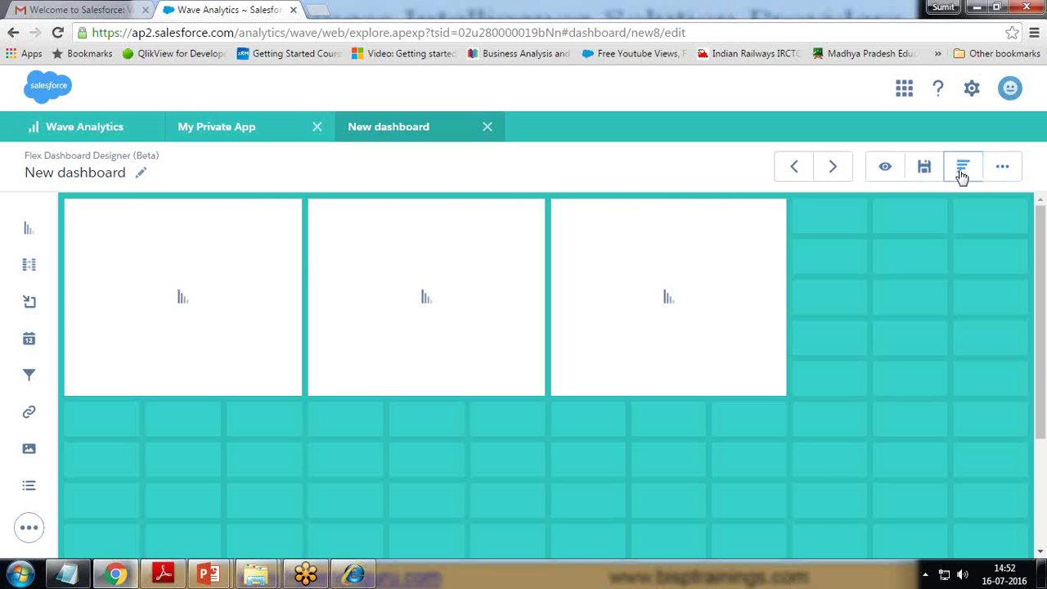
{"action": "left_click", "coordinate": [1001, 170]}
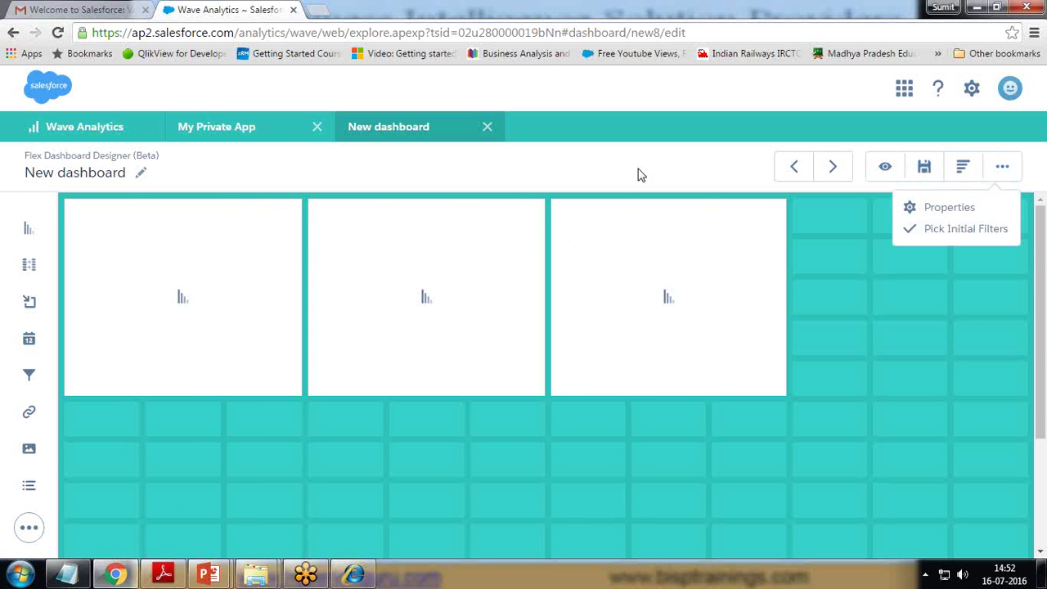
- Save a FinancialDataSet step, Region_1, grouped by Region with Sum of Amount
{"action": "left_click", "coordinate": [965, 172]}
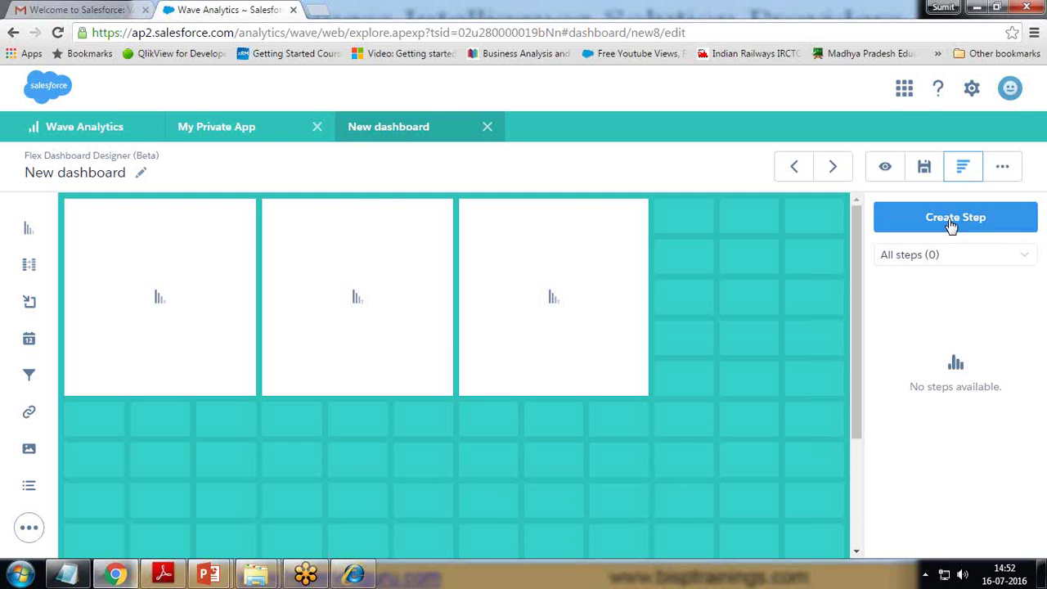
{"action": "left_click", "coordinate": [952, 219]}
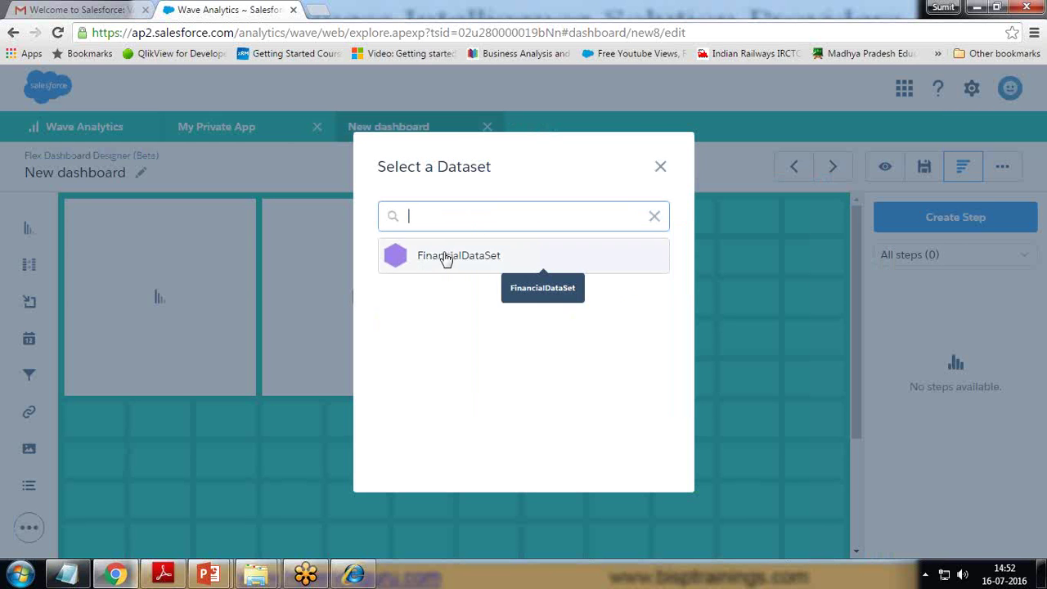
{"action": "left_click", "coordinate": [446, 256]}
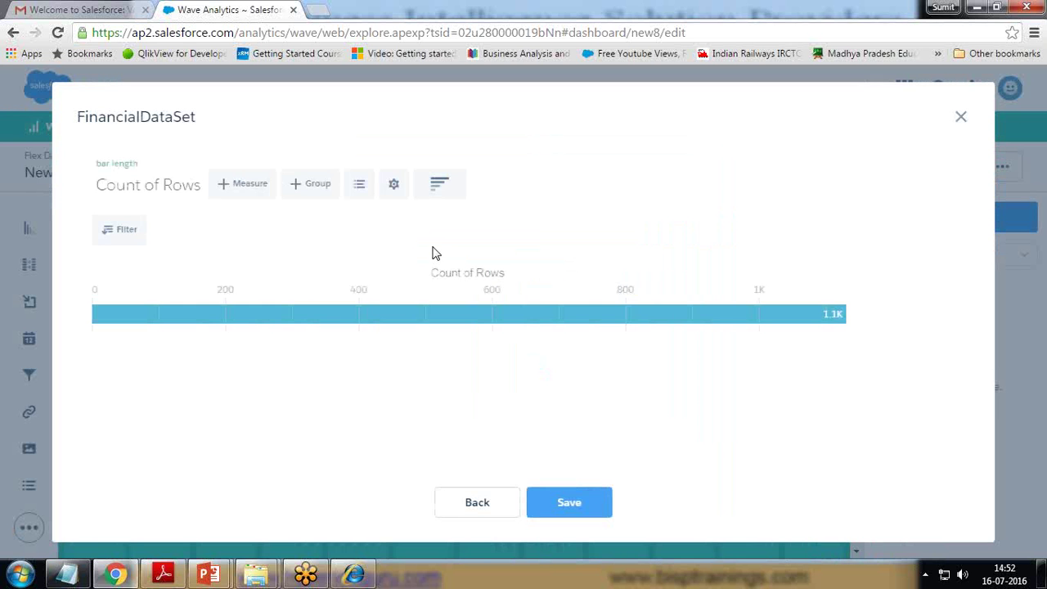
{"action": "left_click", "coordinate": [311, 185]}
{"action": "left_click", "coordinate": [331, 431]}
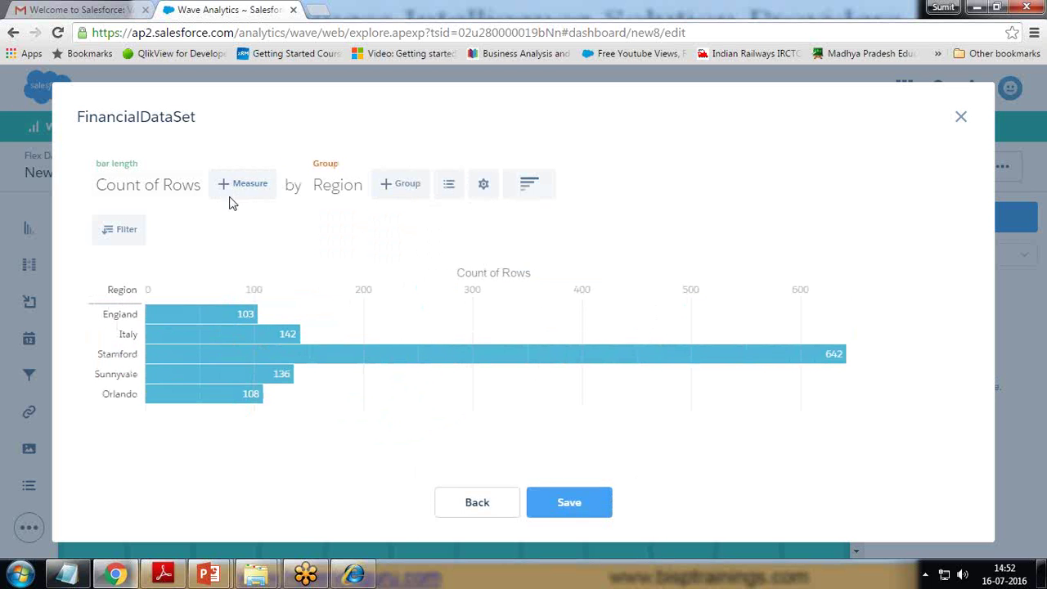
{"action": "left_click", "coordinate": [146, 194]}
{"action": "left_click", "coordinate": [125, 280]}
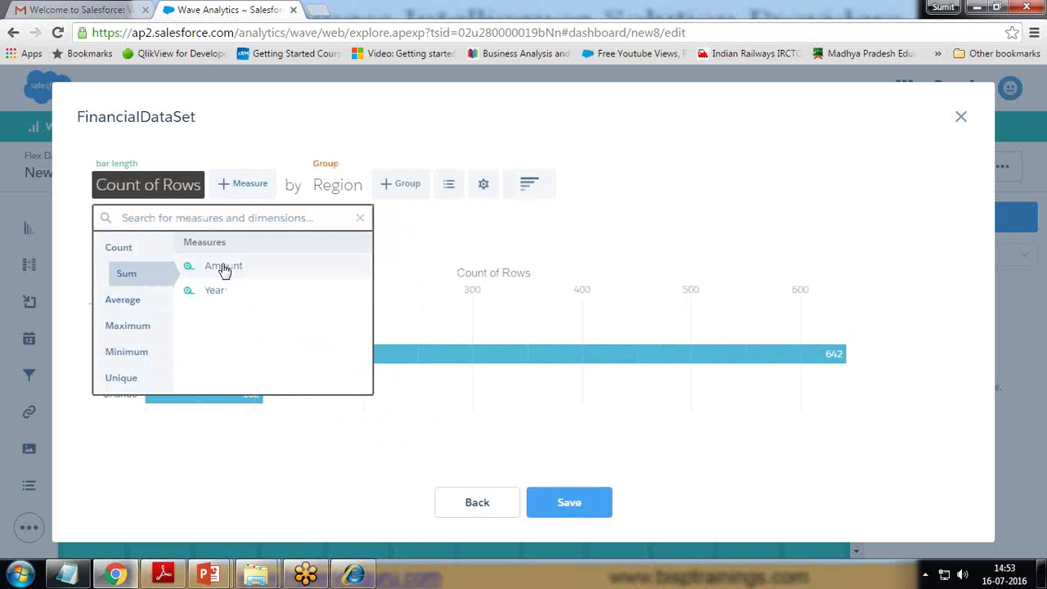
{"action": "left_click", "coordinate": [221, 268]}
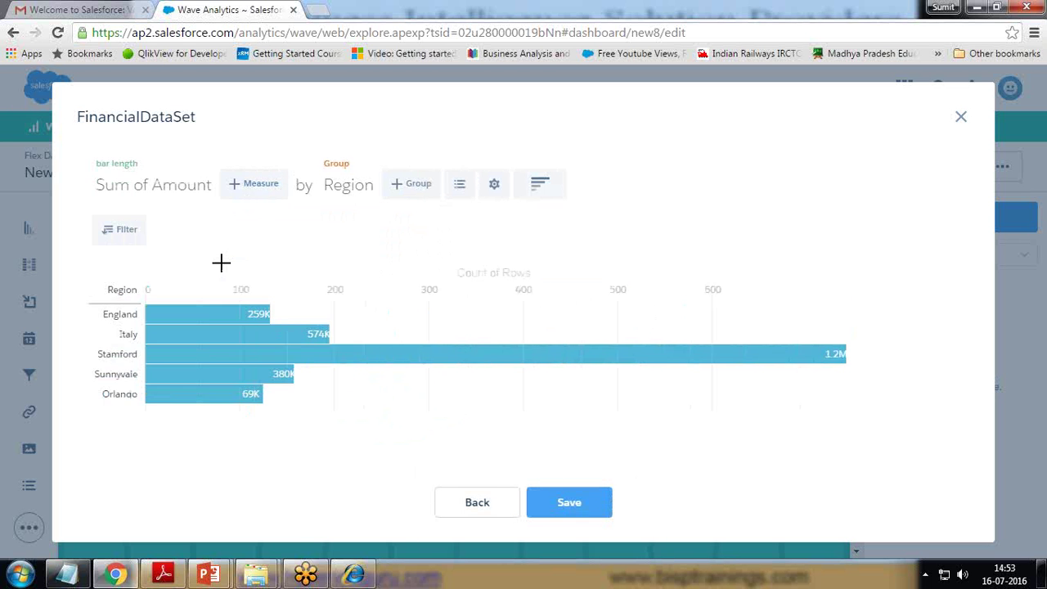
{"action": "left_click", "coordinate": [570, 504]}
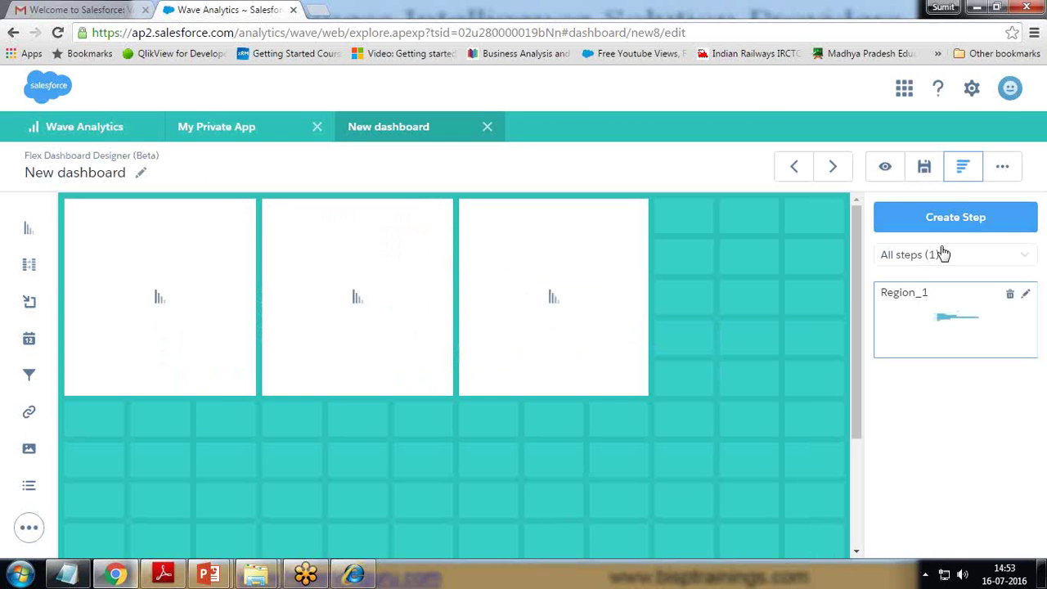
- Start a new FinancialDataSet step grouped by Region, removing the mistaken Product grouping
{"action": "left_click", "coordinate": [935, 218]}
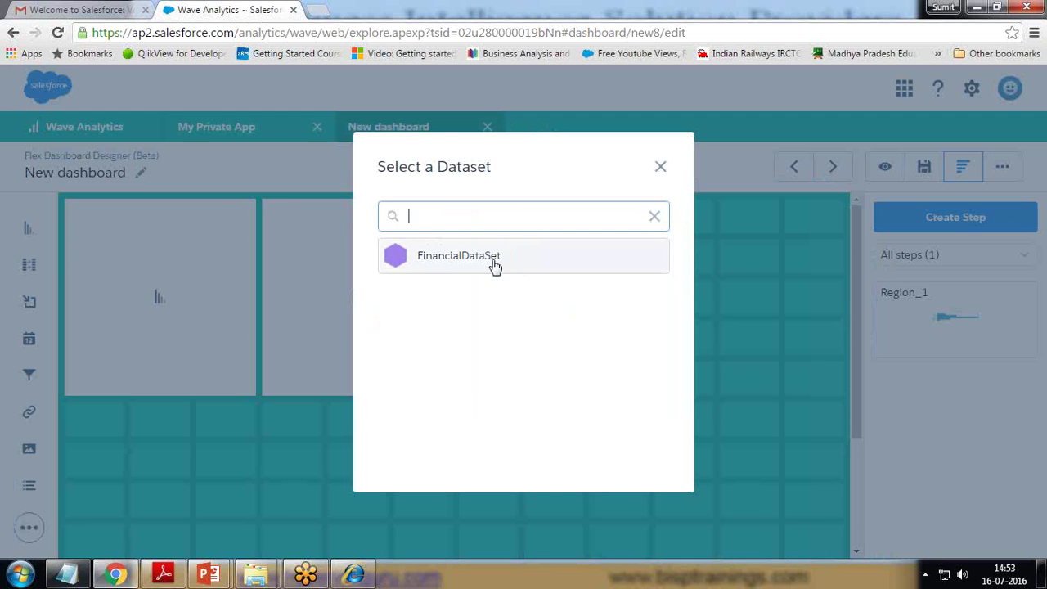
{"action": "left_click", "coordinate": [484, 256]}
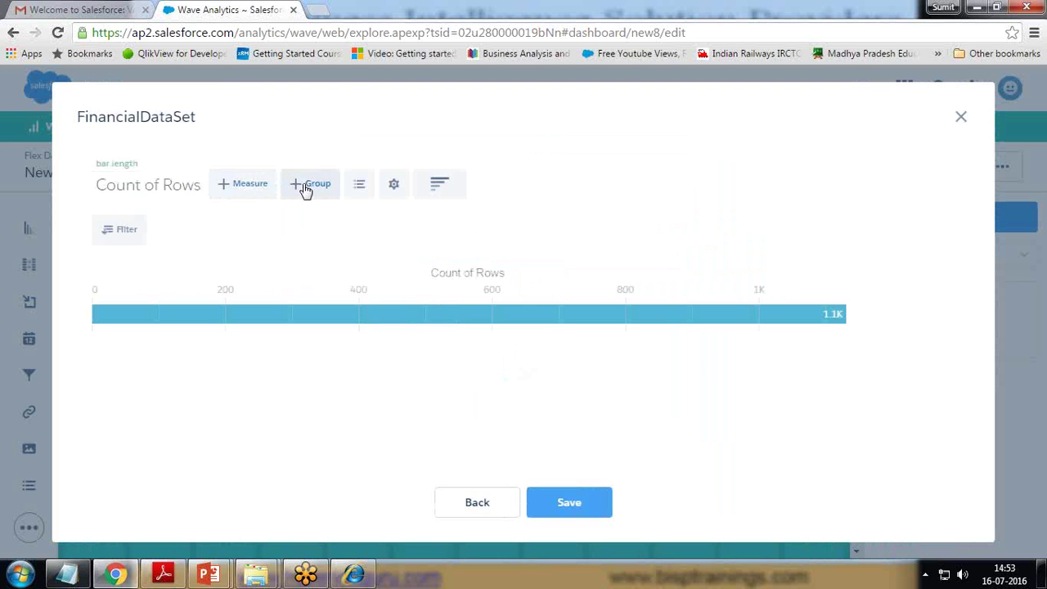
{"action": "left_click", "coordinate": [301, 188]}
{"action": "left_click", "coordinate": [334, 408]}
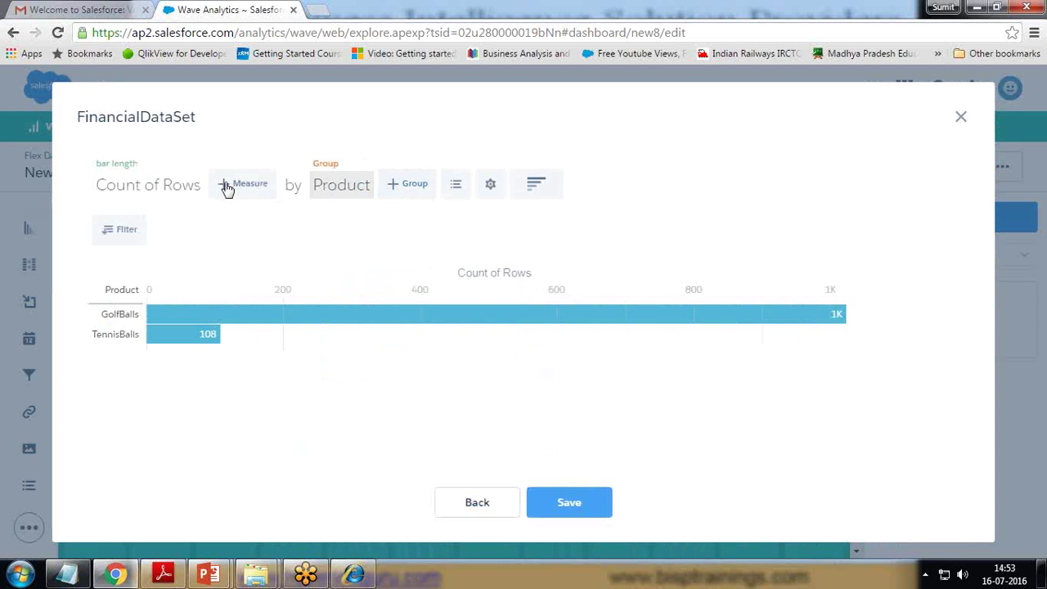
{"action": "left_click", "coordinate": [355, 188]}
{"action": "left_click", "coordinate": [367, 162]}
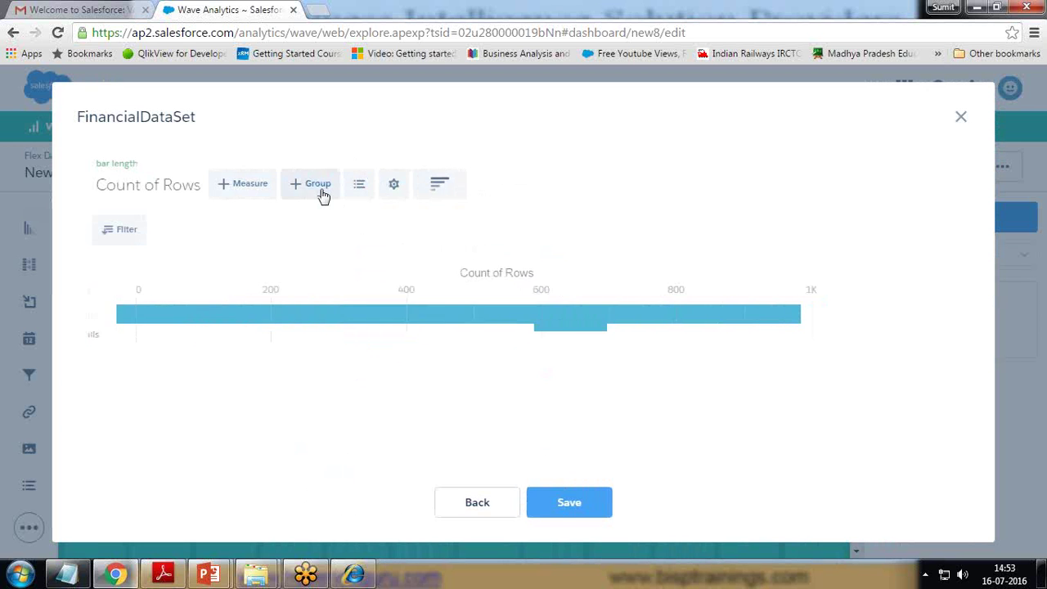
{"action": "left_click", "coordinate": [319, 189]}
{"action": "scroll", "coordinate": [346, 390], "scroll_direction": "down", "scroll_amount": 1}
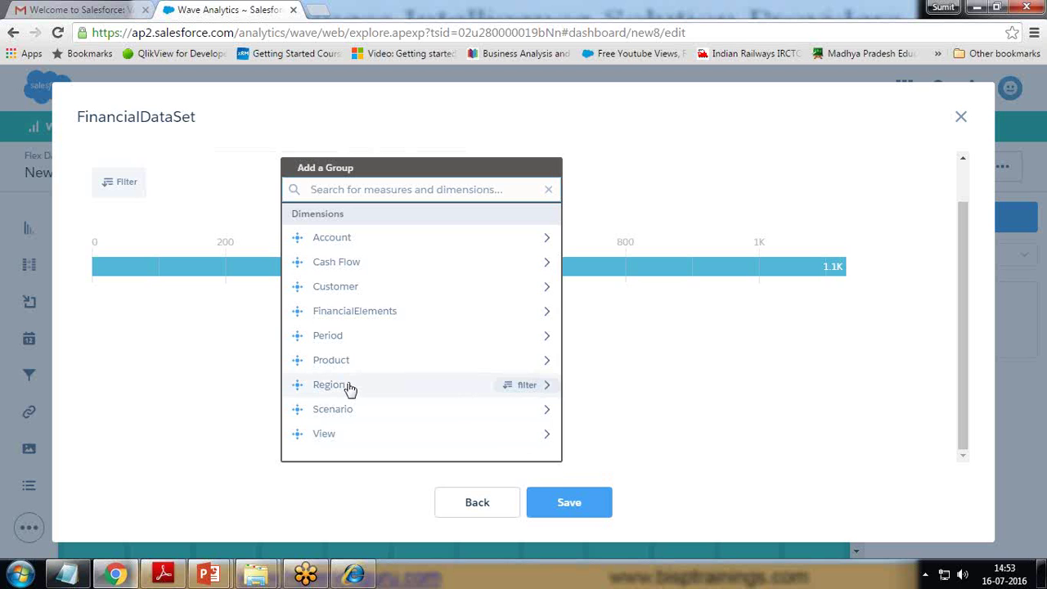
{"action": "left_click", "coordinate": [330, 385]}
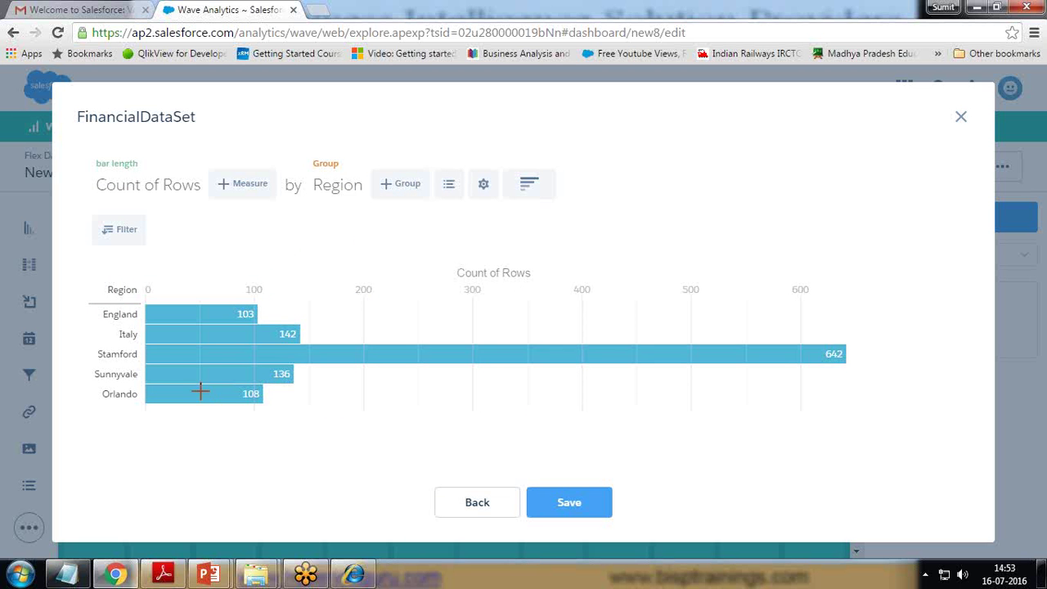
- Switch the step's chart type to Donut and save it as Region_2
{"action": "left_click", "coordinate": [531, 187]}
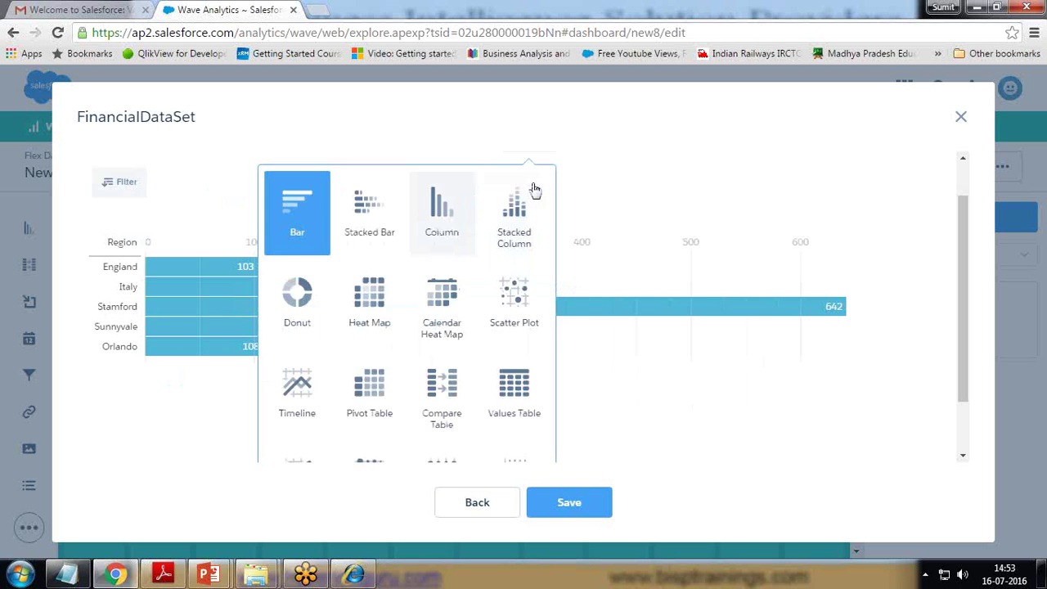
{"action": "left_click", "coordinate": [297, 332]}
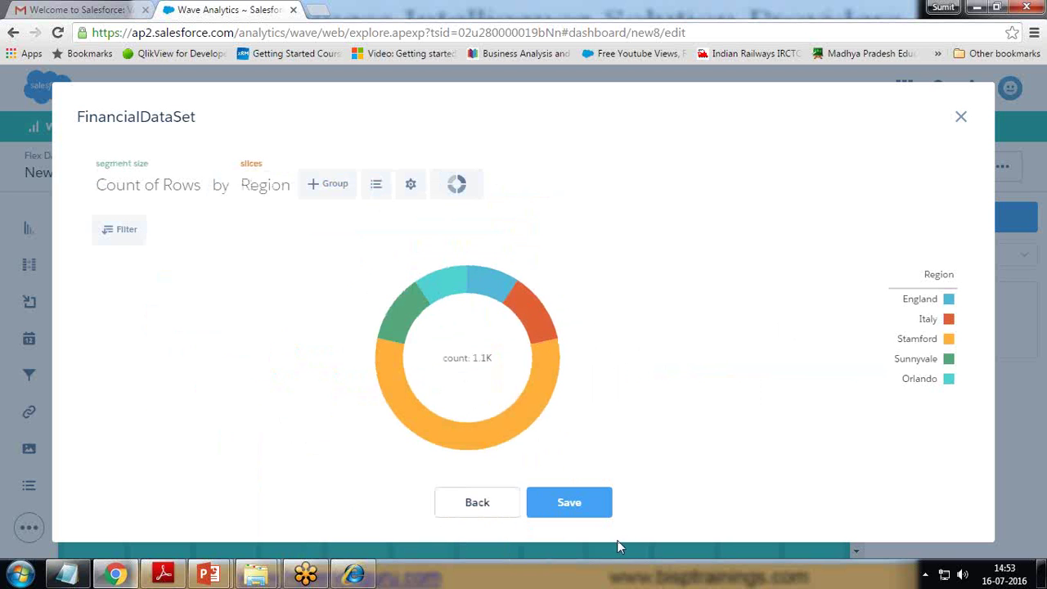
{"action": "mouse_move", "coordinate": [532, 307]}
{"action": "left_click", "coordinate": [580, 501]}
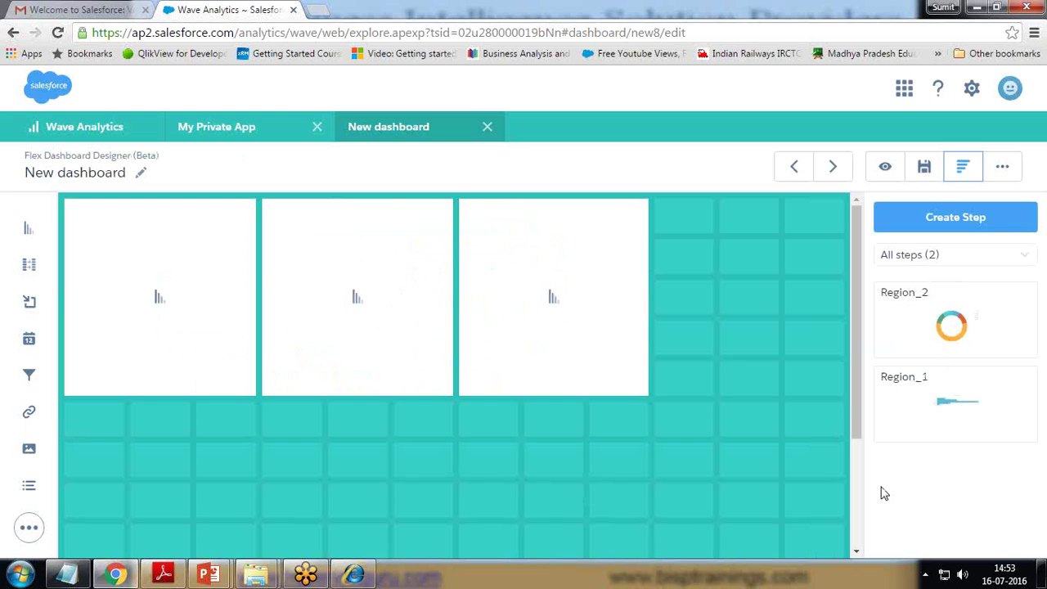
- Load Region_1 into the first and third widgets and Region_2 into the second
{"action": "left_click_drag", "start_coordinate": [948, 397], "coordinate": [174, 293]}
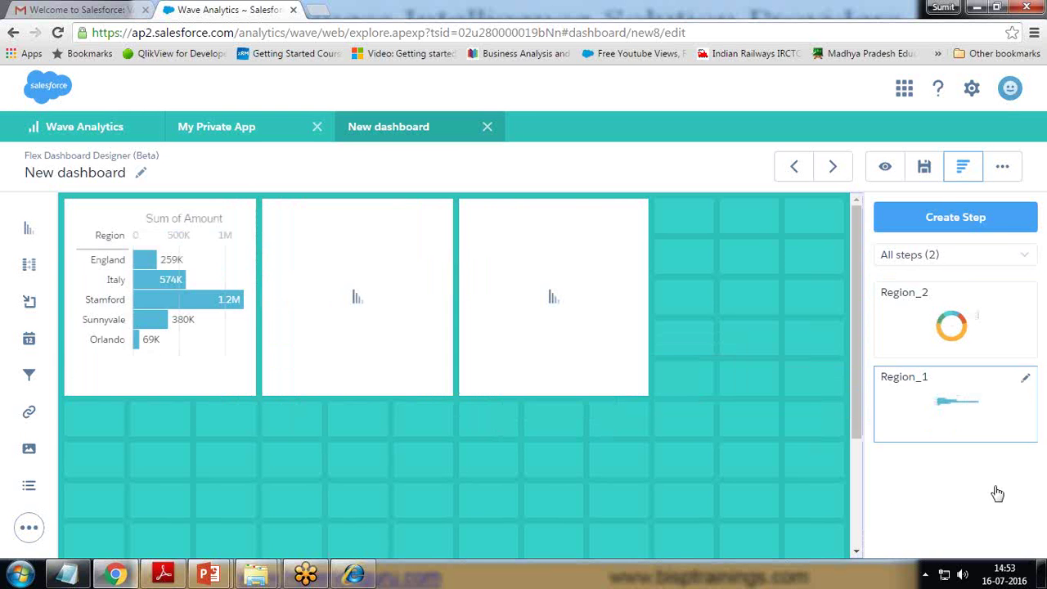
{"action": "left_click_drag", "start_coordinate": [951, 323], "coordinate": [339, 284]}
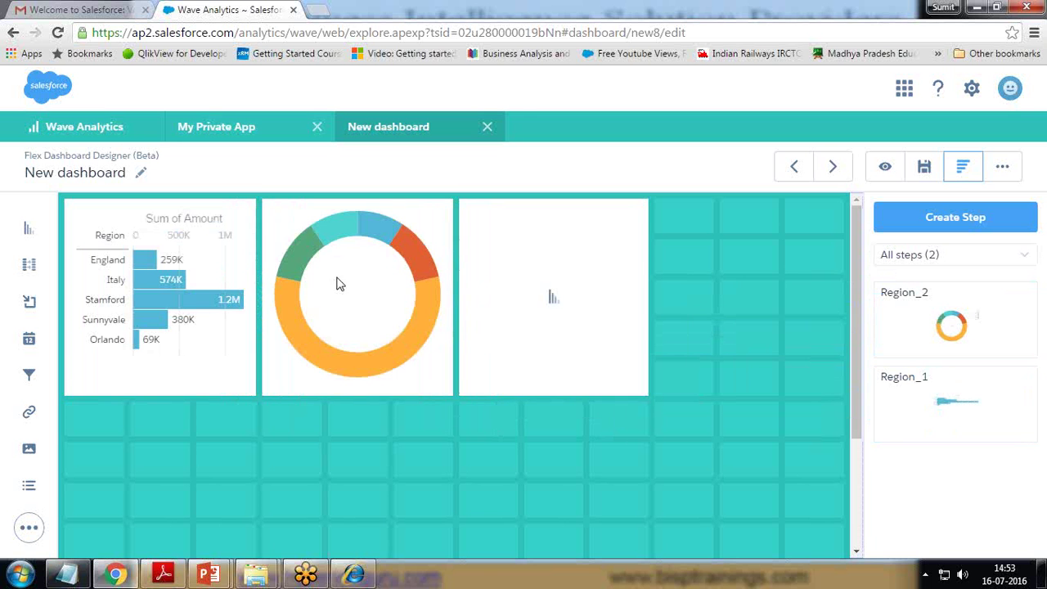
{"action": "left_click_drag", "start_coordinate": [951, 323], "coordinate": [662, 311]}
{"action": "left_click_drag", "start_coordinate": [953, 400], "coordinate": [559, 294]}
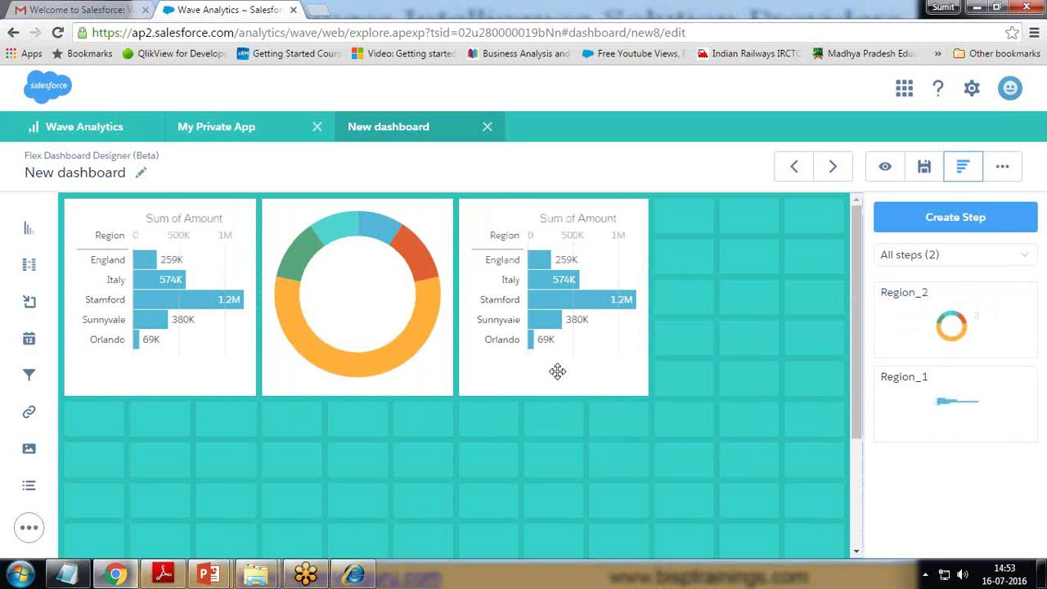
- Set the third widget's chart type to Column and the first widget's to Waterfall
{"action": "left_click", "coordinate": [614, 217]}
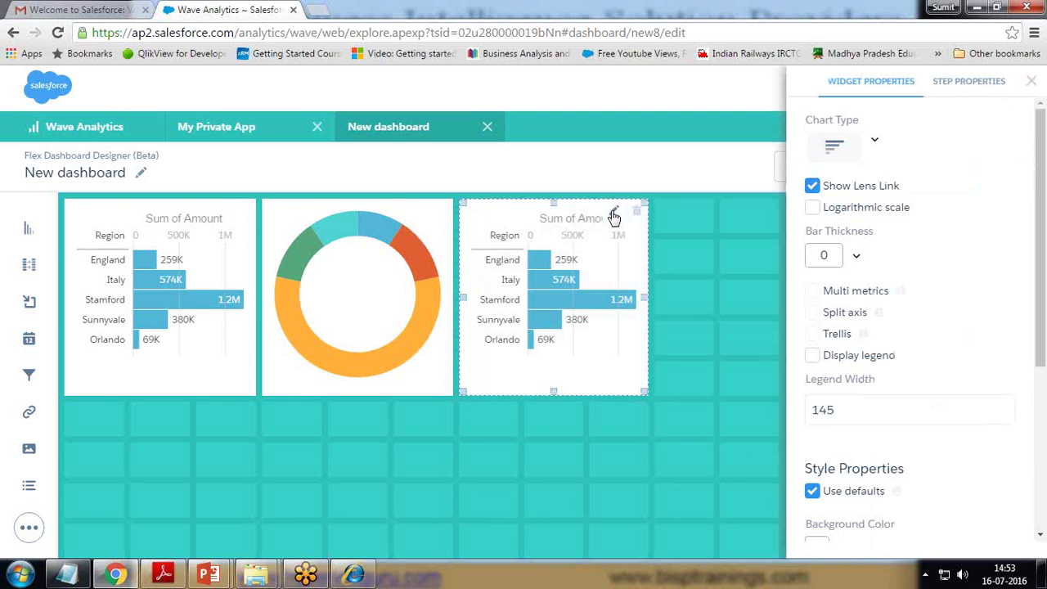
{"action": "left_click", "coordinate": [828, 147]}
{"action": "left_click", "coordinate": [946, 211]}
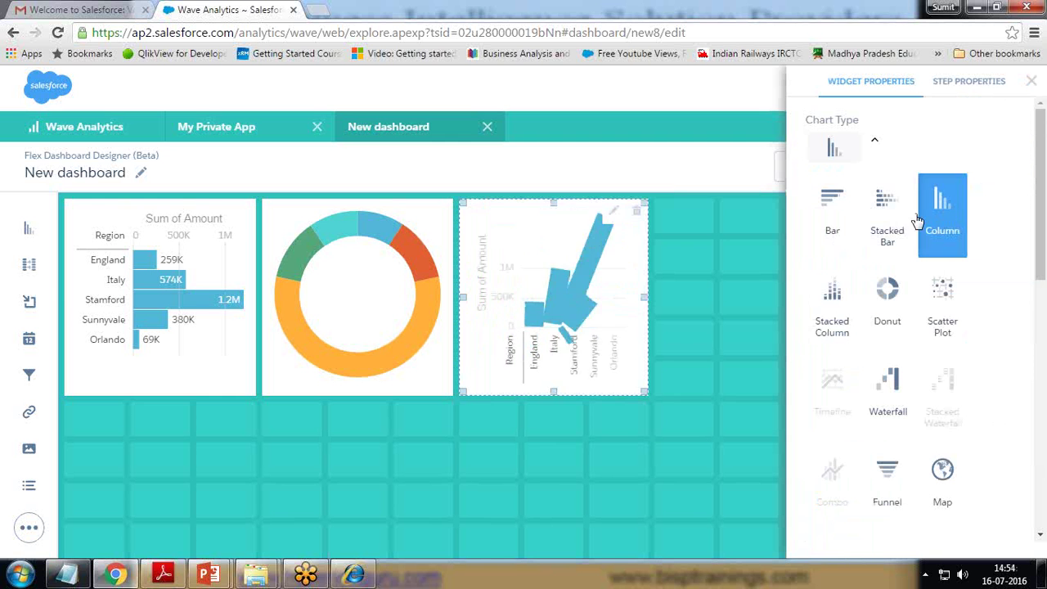
{"action": "left_click", "coordinate": [213, 219]}
{"action": "left_click", "coordinate": [877, 146]}
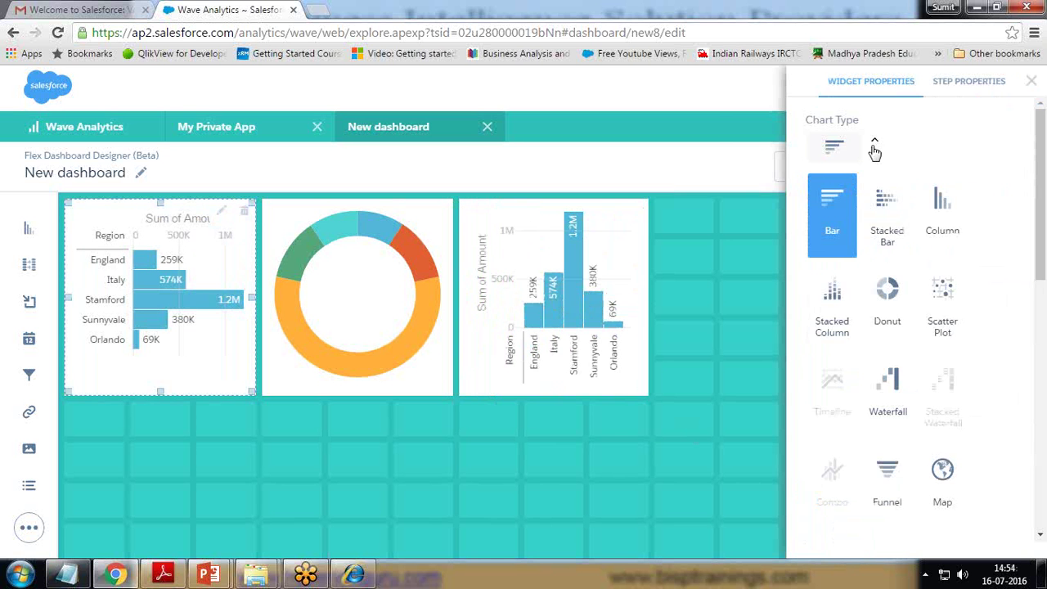
{"action": "left_click", "coordinate": [833, 327]}
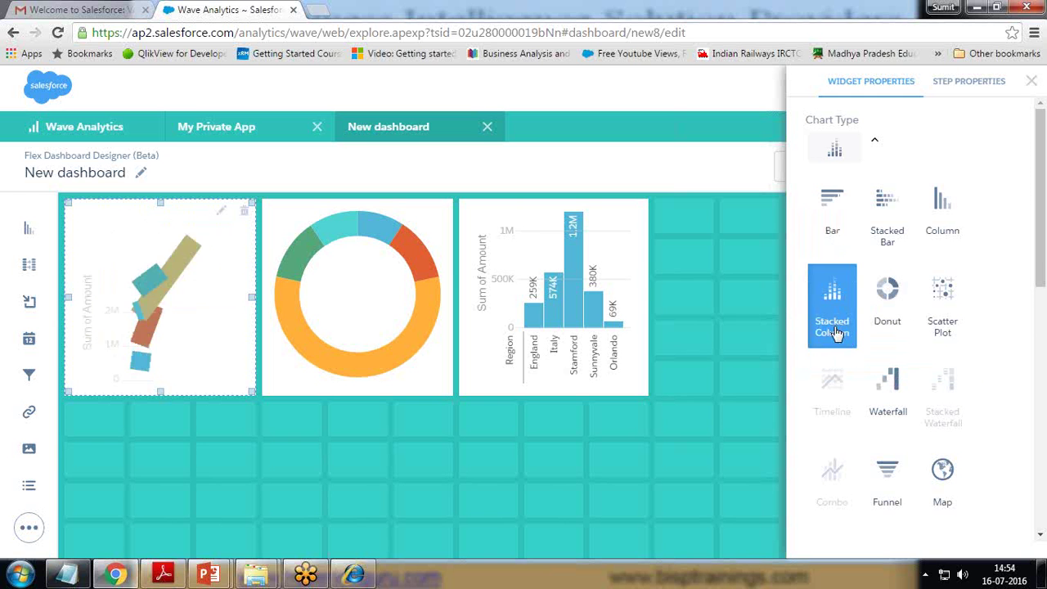
{"action": "left_click", "coordinate": [888, 206]}
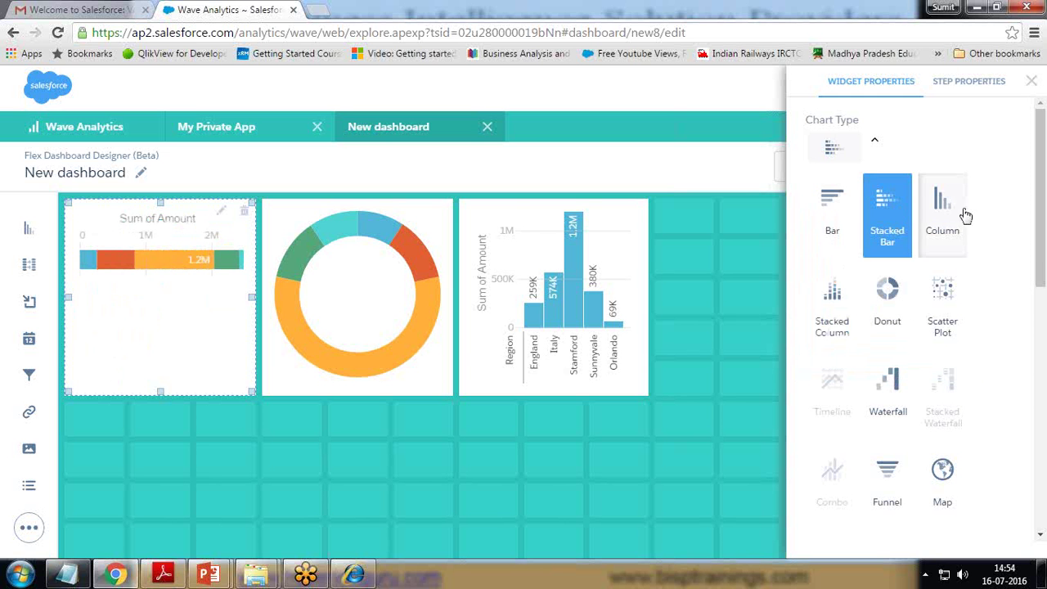
{"action": "left_click", "coordinate": [894, 389]}
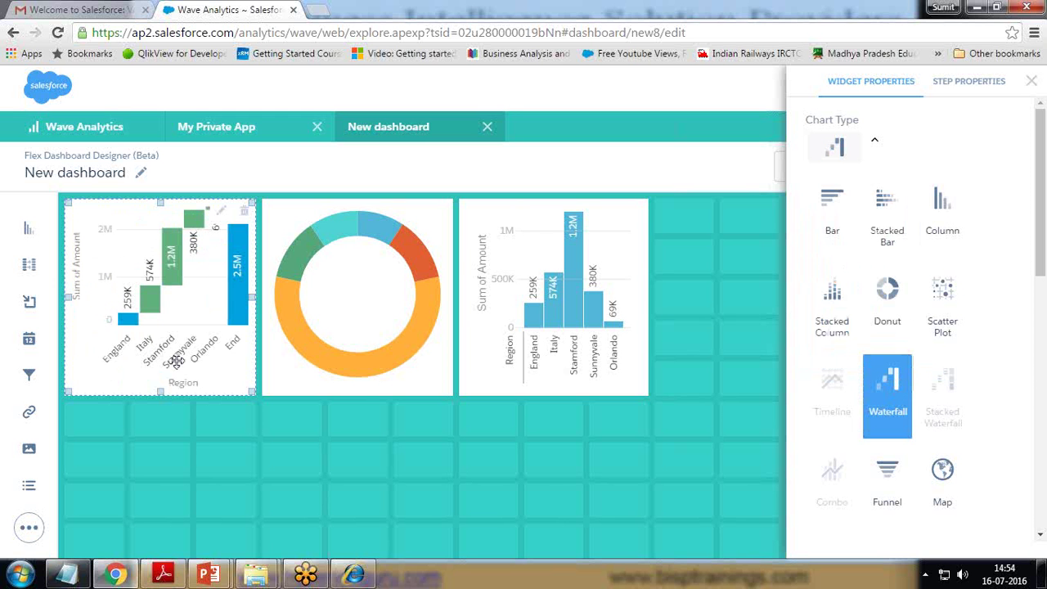
{"action": "left_click", "coordinate": [1032, 82]}
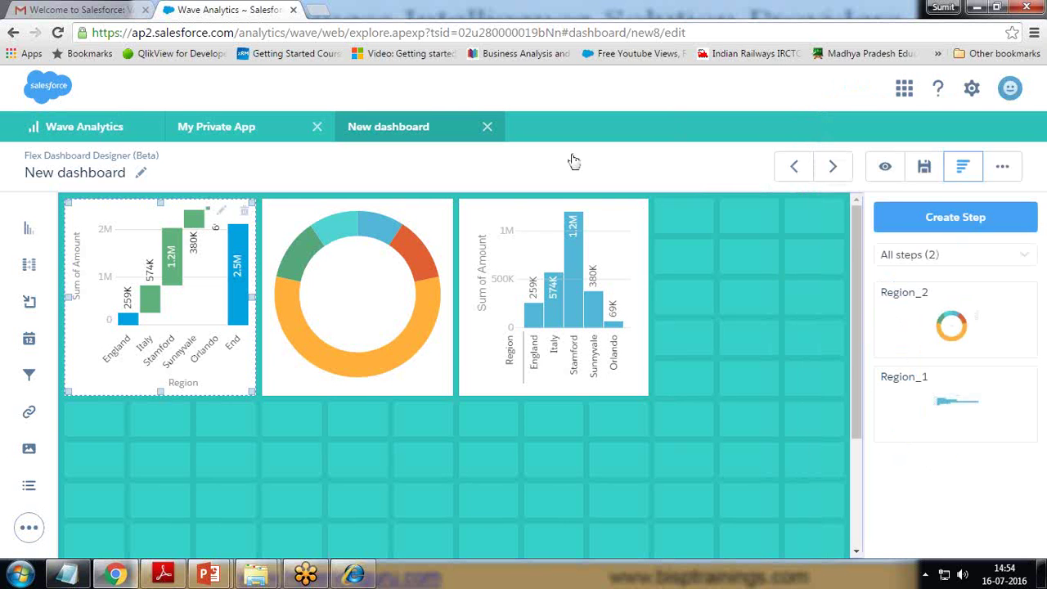
- Save the dashboard with the title 'Bisp Dashboard'
{"action": "left_click", "coordinate": [923, 166]}
{"action": "left_click_drag", "start_coordinate": [471, 237], "coordinate": [355, 246]}
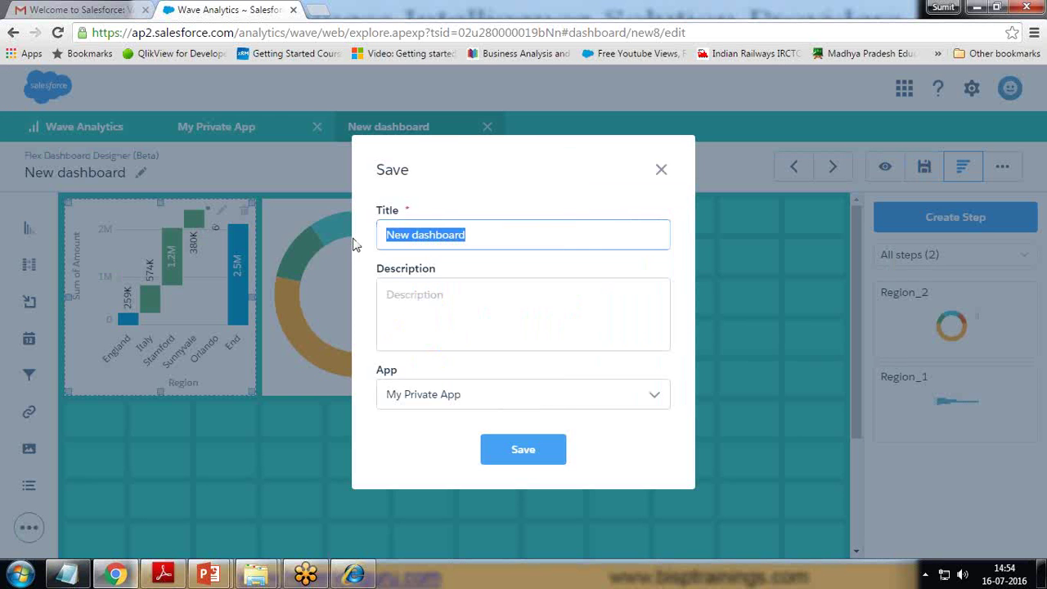
{"action": "type", "text": "Bisp"}
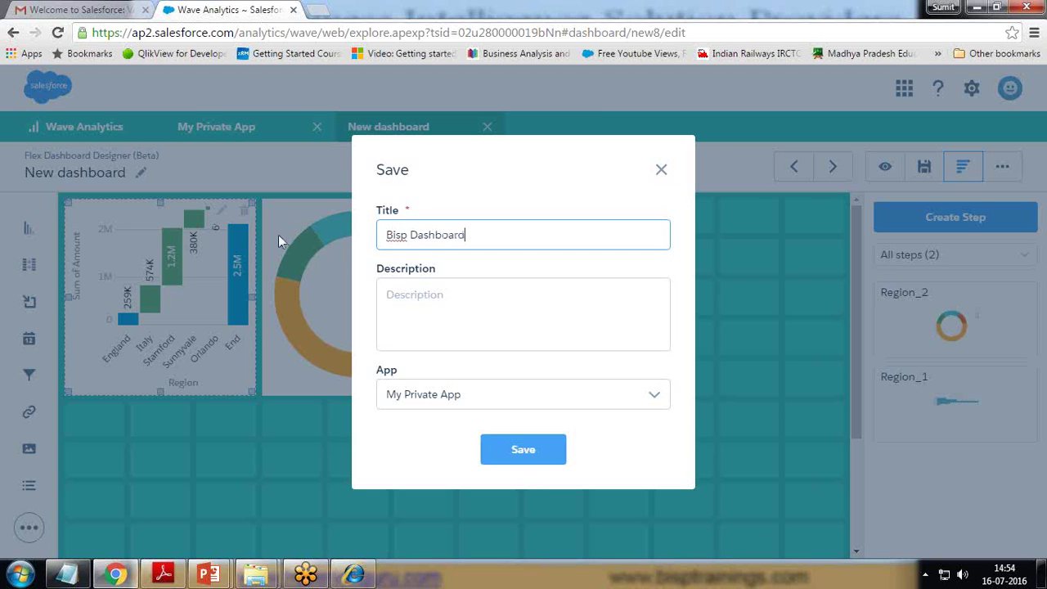
{"action": "left_click", "coordinate": [527, 451]}
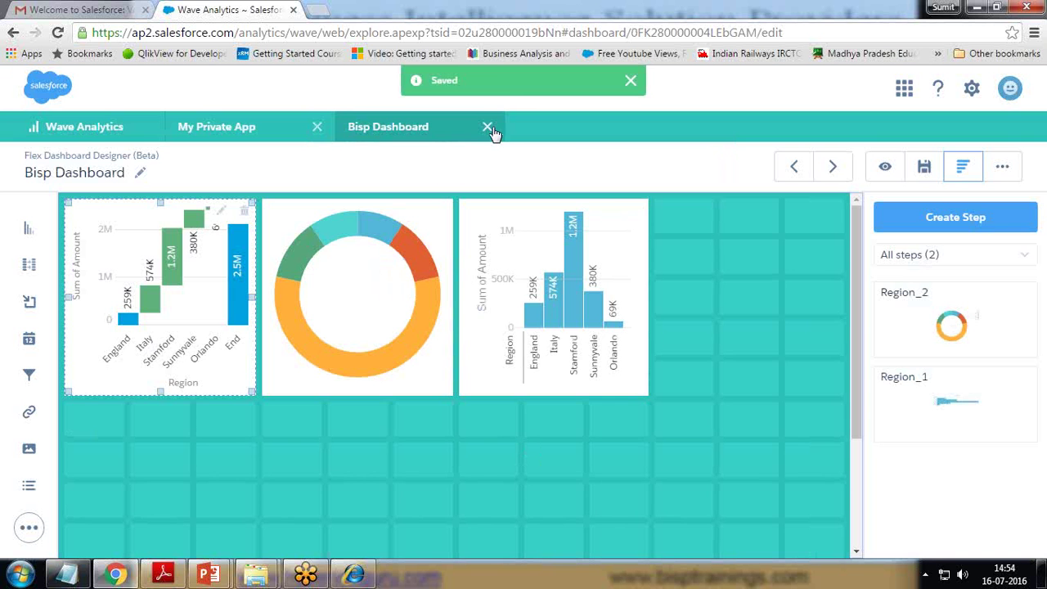
- Close the dashboard and My Private App tabs to return to the home listing
{"action": "left_click", "coordinate": [487, 128]}
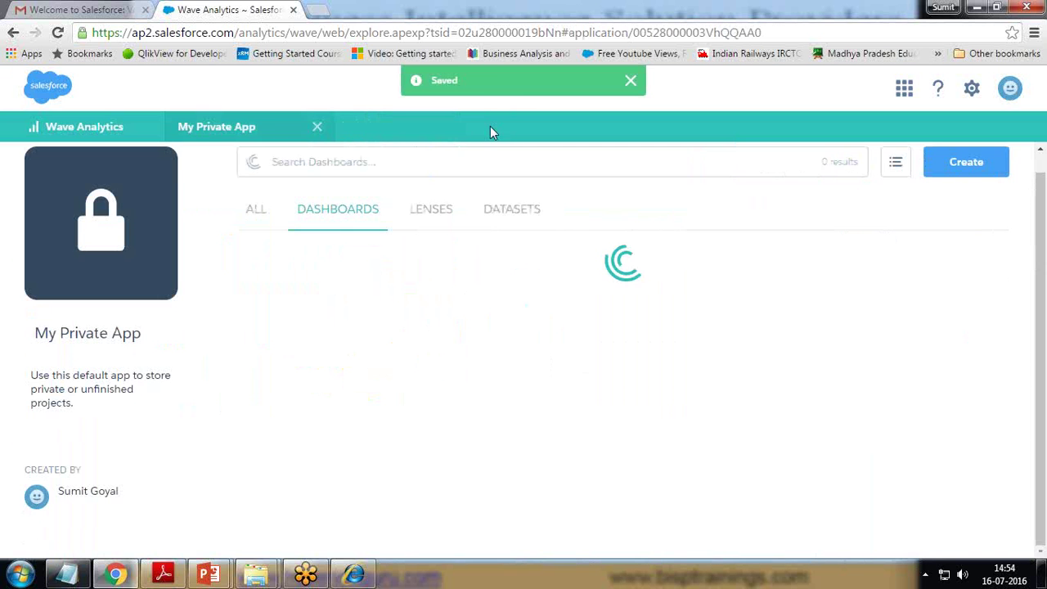
{"action": "left_click", "coordinate": [318, 127]}
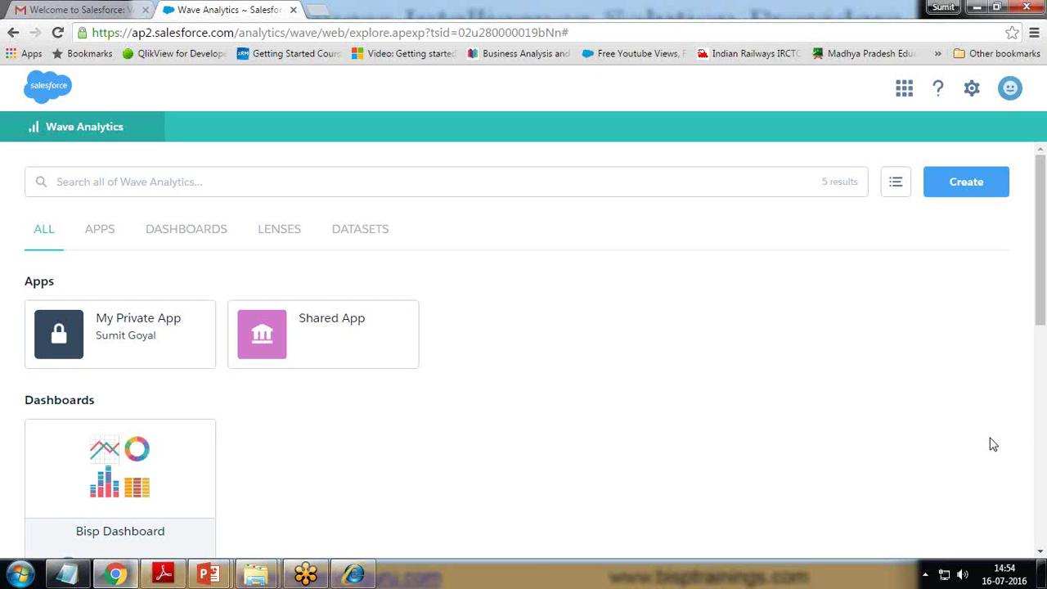
{"action": "scroll", "coordinate": [652, 374], "scroll_direction": "down", "scroll_amount": 5}
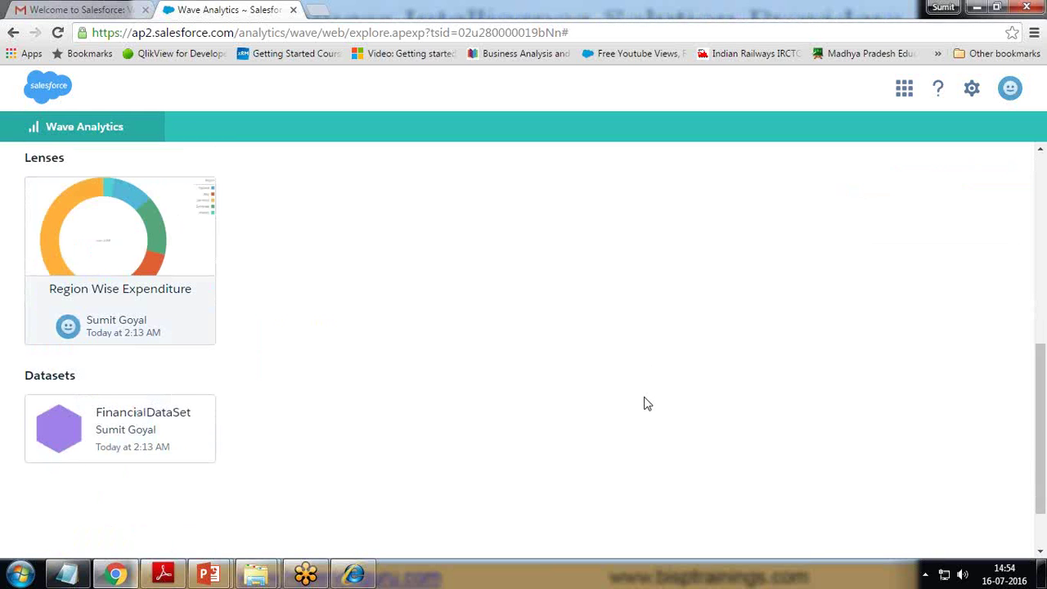
{"action": "scroll", "coordinate": [646, 398], "scroll_direction": "up", "scroll_amount": 5}
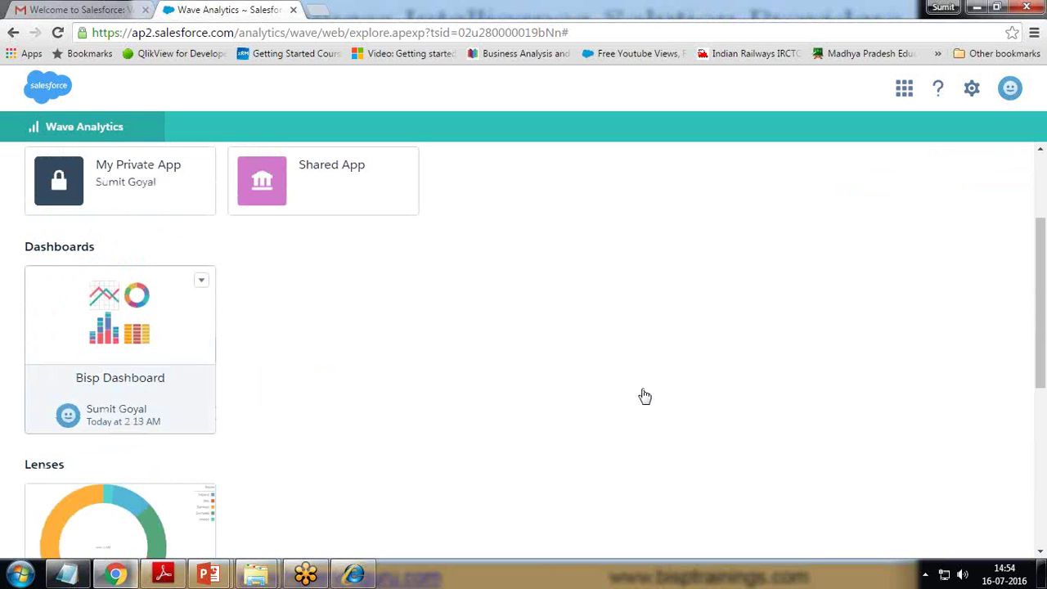
{"action": "scroll", "coordinate": [645, 397], "scroll_direction": "down", "scroll_amount": 4}
{"action": "scroll", "coordinate": [123, 381], "scroll_direction": "up", "scroll_amount": 5}
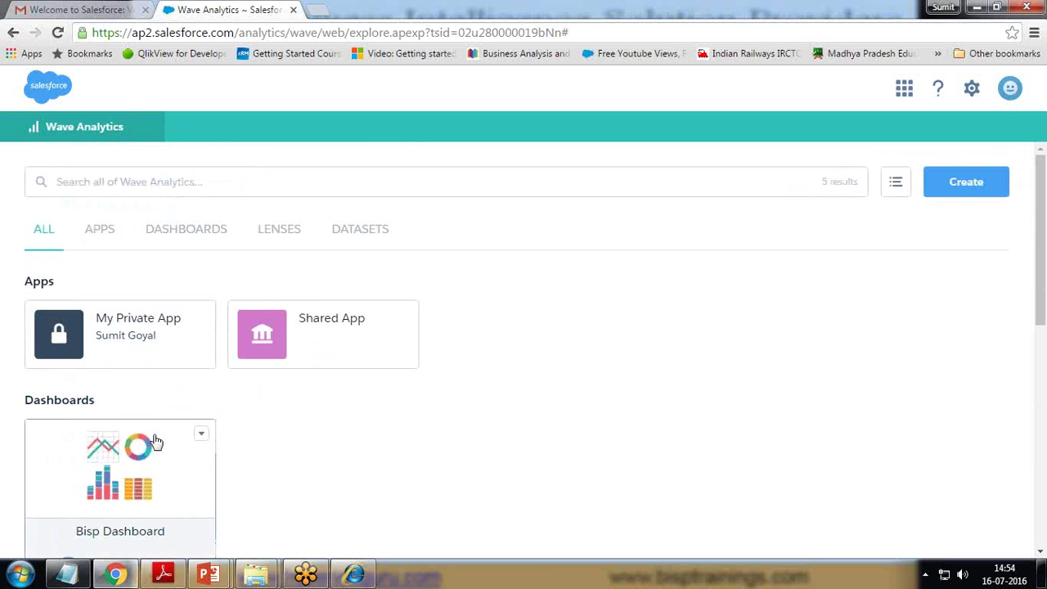
- Copy Bisp Dashboard's GET URL link from Share and bring it to a new browser tab
{"action": "left_click", "coordinate": [201, 434]}
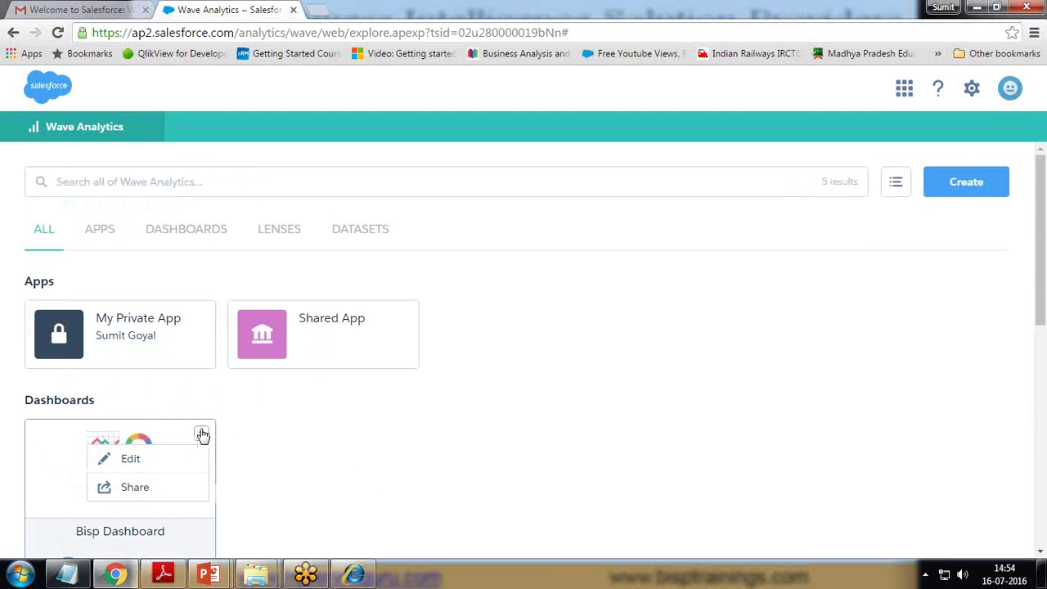
{"action": "left_click", "coordinate": [134, 489]}
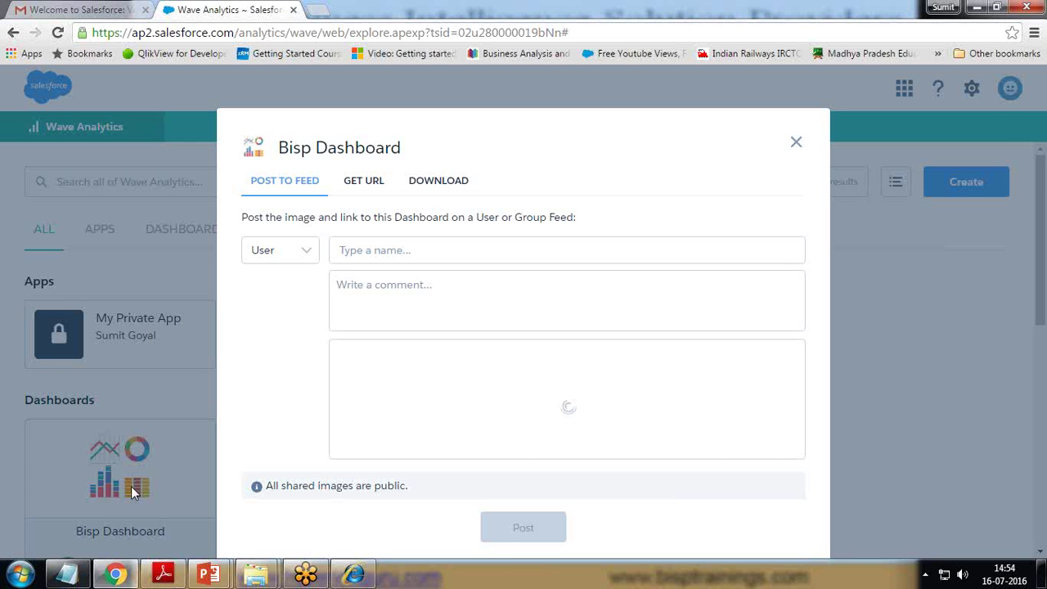
{"action": "left_click", "coordinate": [297, 251]}
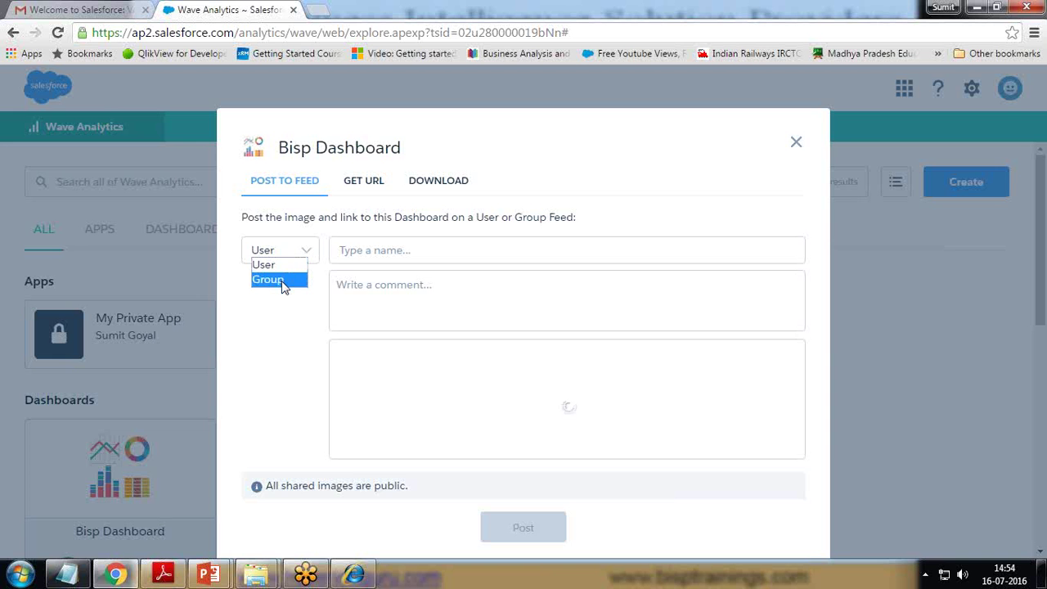
{"action": "left_click", "coordinate": [377, 181]}
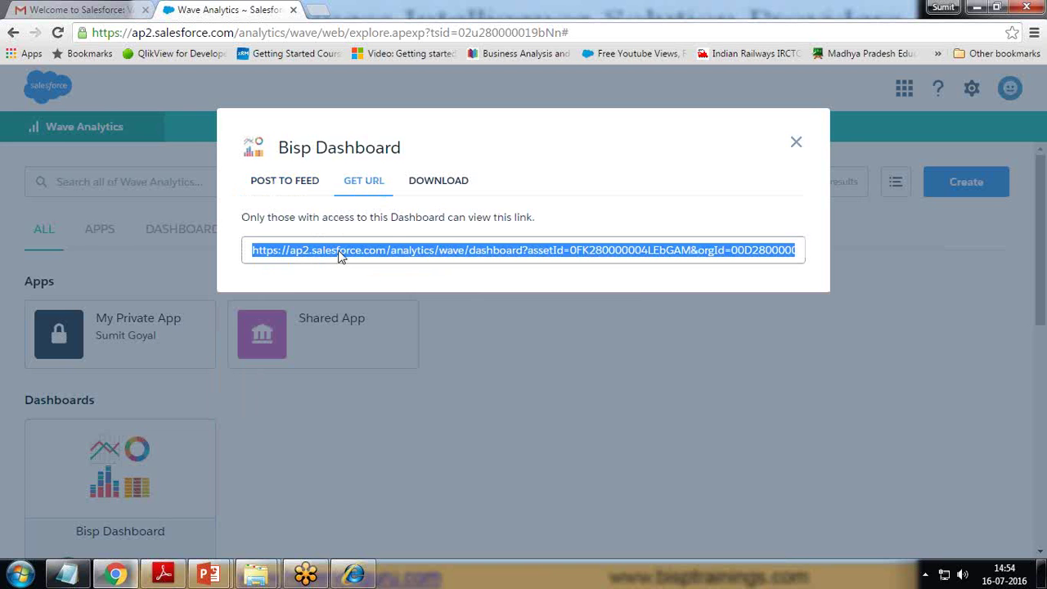
{"action": "right_click", "coordinate": [339, 256]}
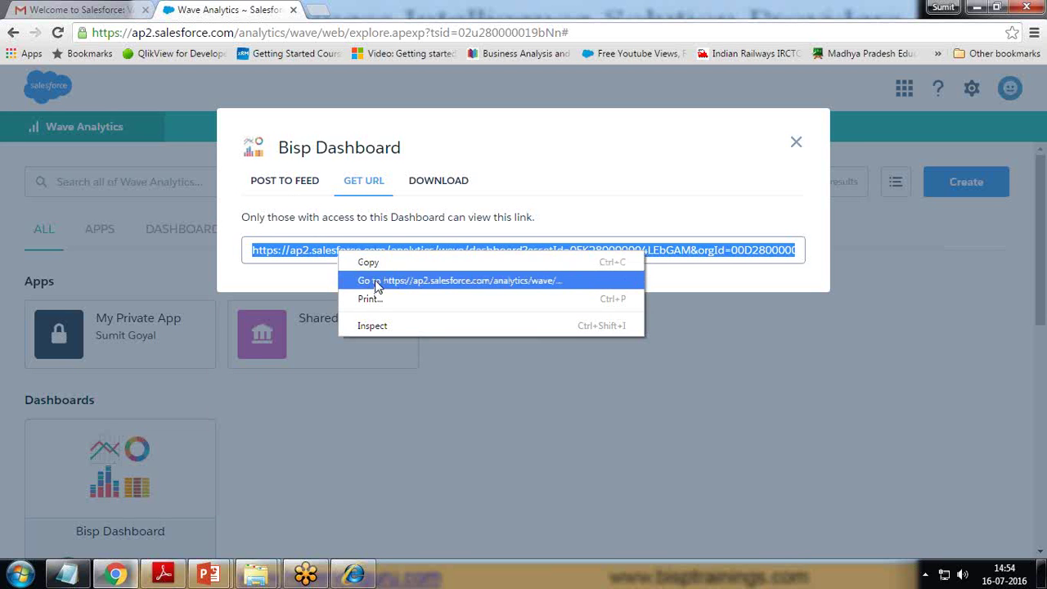
{"action": "left_click", "coordinate": [372, 265]}
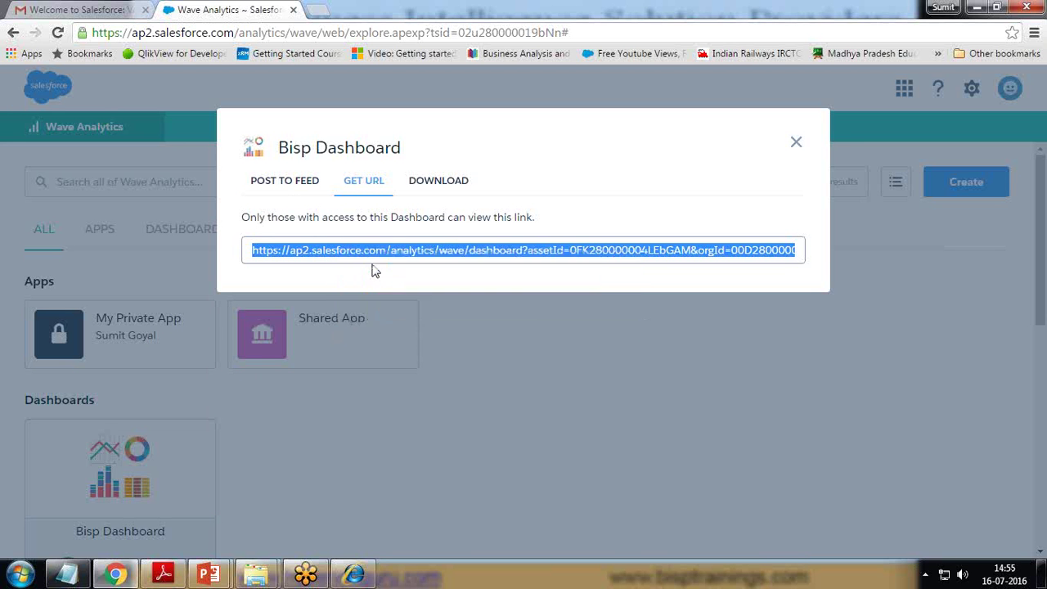
{"action": "left_click", "coordinate": [327, 12]}
{"action": "right_click", "coordinate": [311, 33]}
- Load the pasted dashboard URL, then return to the sharing dialog's Download and Post to Feed tabs
{"action": "left_click", "coordinate": [351, 126]}
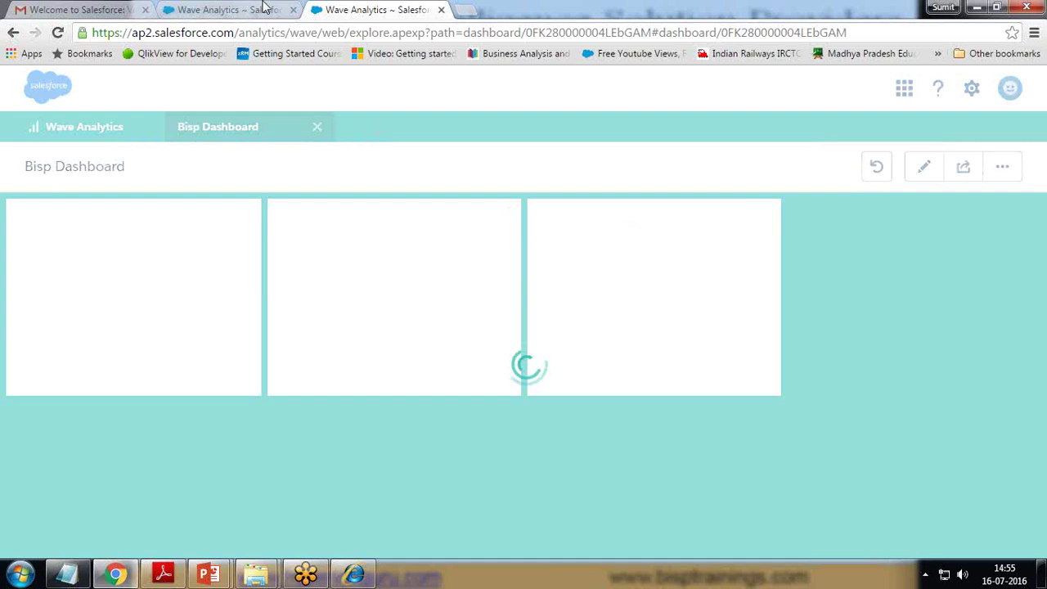
{"action": "left_click", "coordinate": [263, 8]}
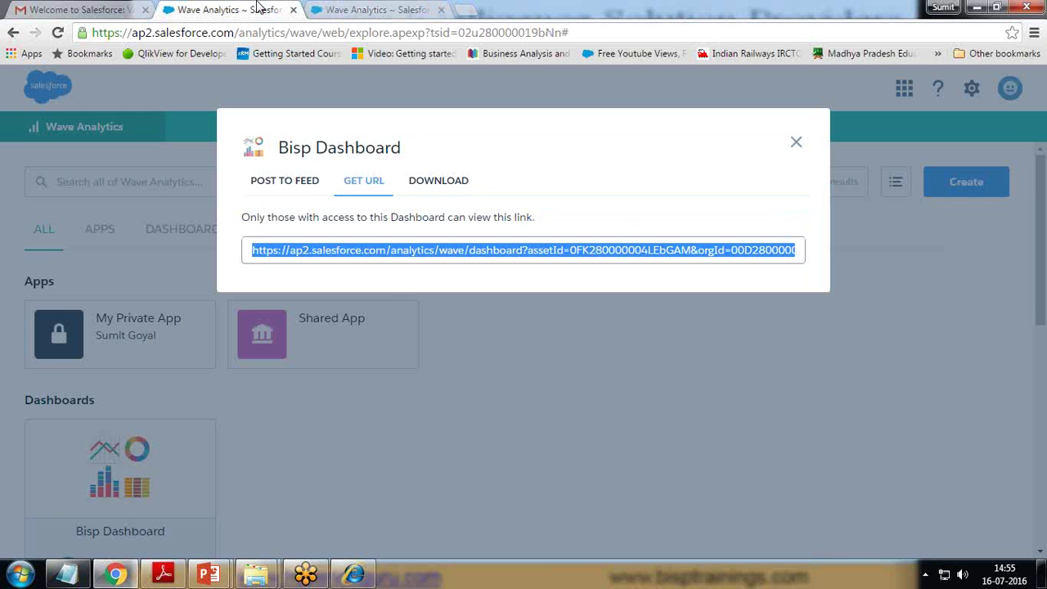
{"action": "left_click", "coordinate": [439, 182]}
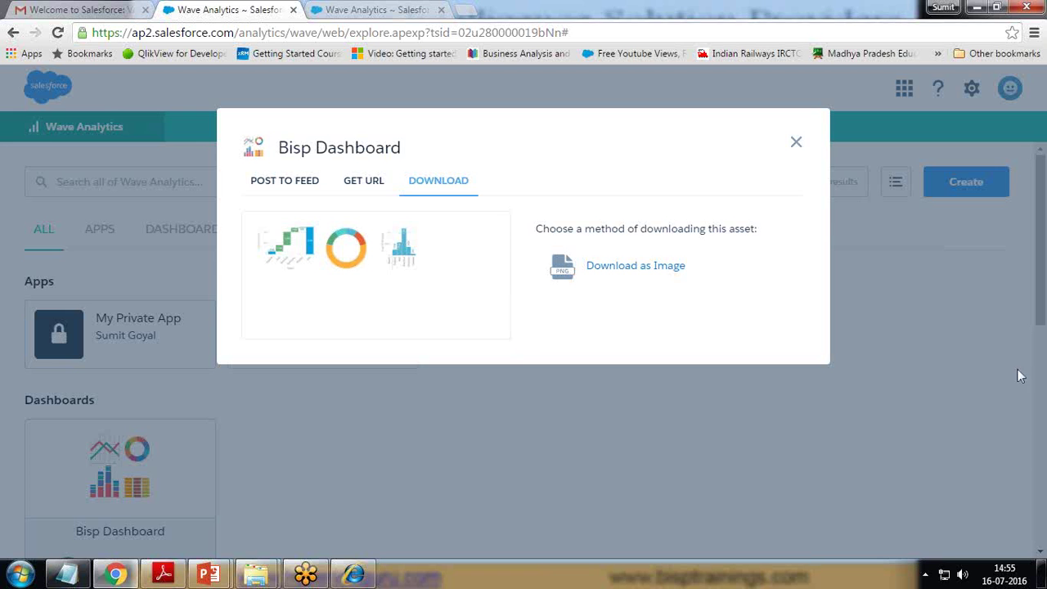
{"action": "left_click", "coordinate": [363, 182]}
{"action": "left_click", "coordinate": [283, 183]}
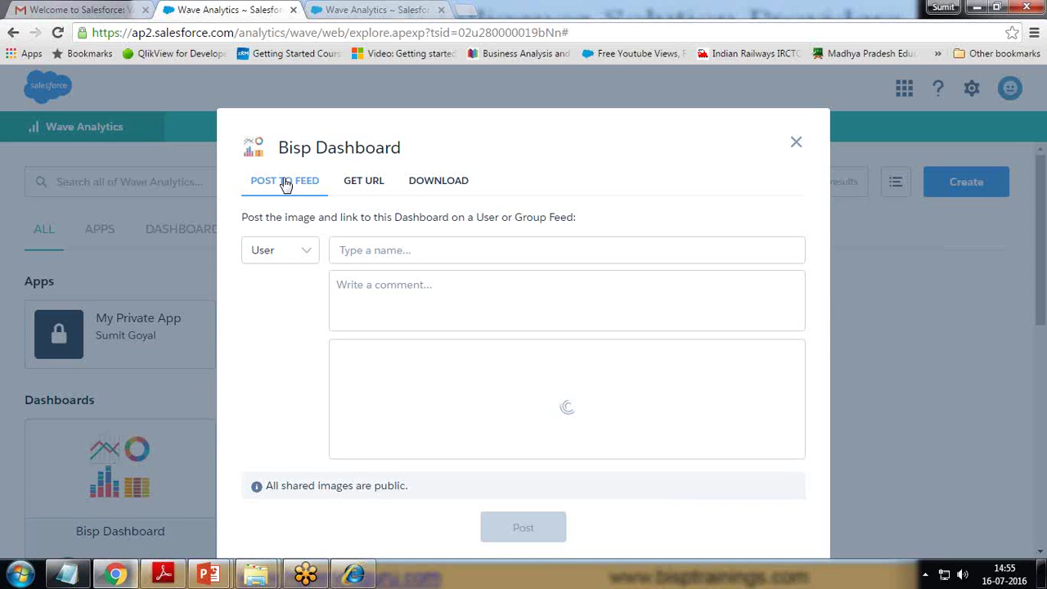